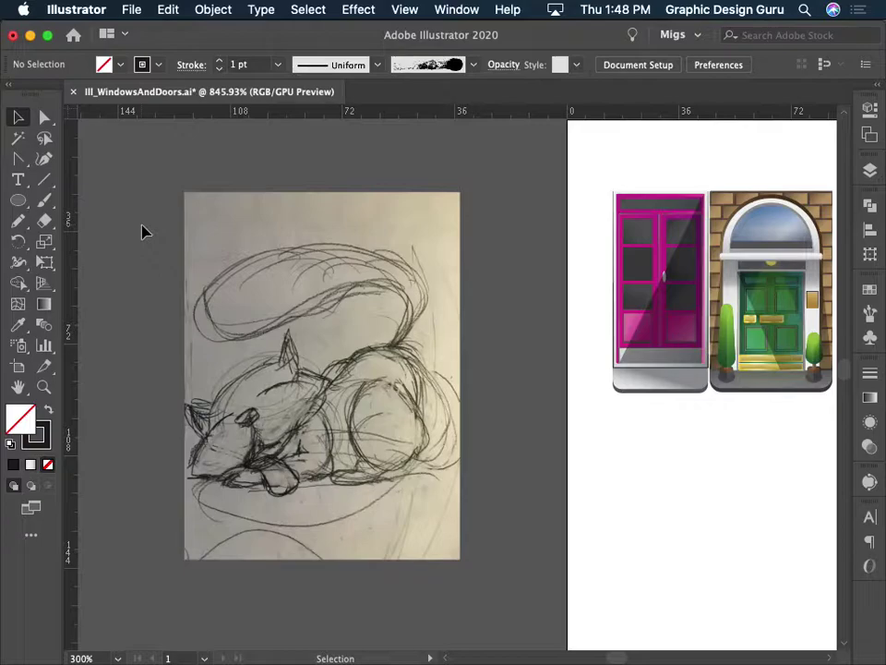
Zoom in close and pan so the sleeping cat's head and body fill the view.
key(XF86AudioLowerVolume)
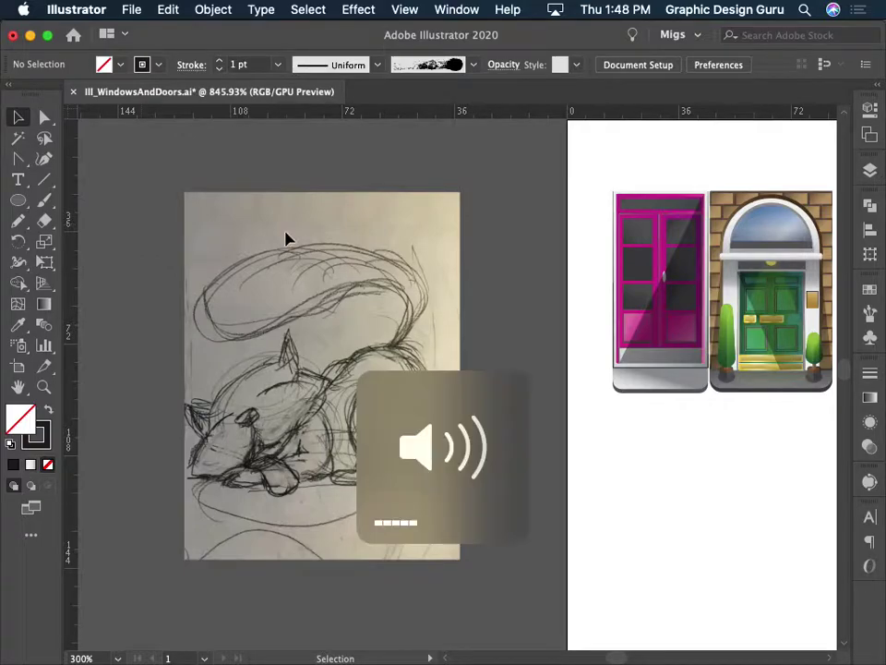
key(ctrl+plus)
key(ctrl+plus)
key(ctrl+plus)
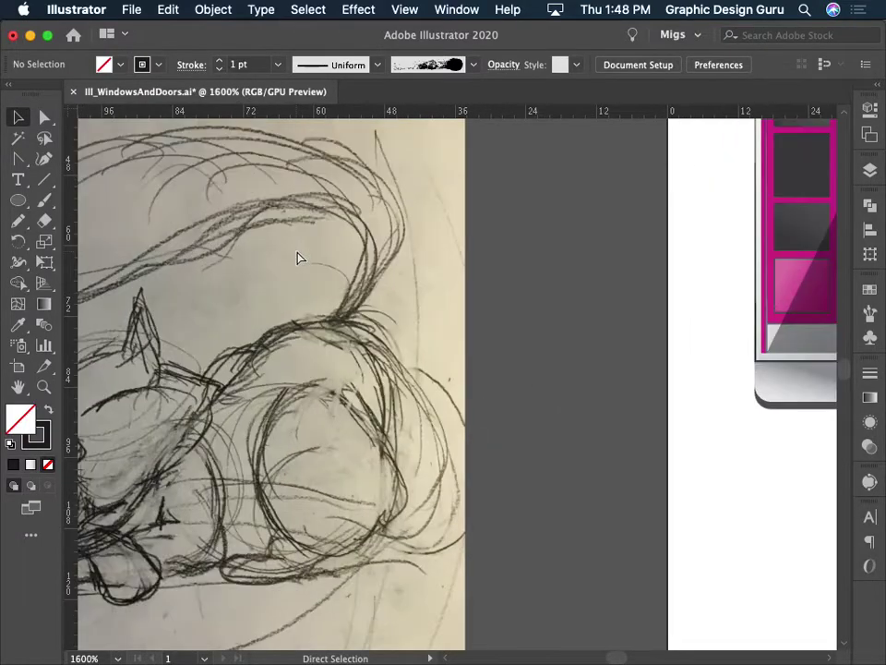
drag(388, 343, 649, 311)
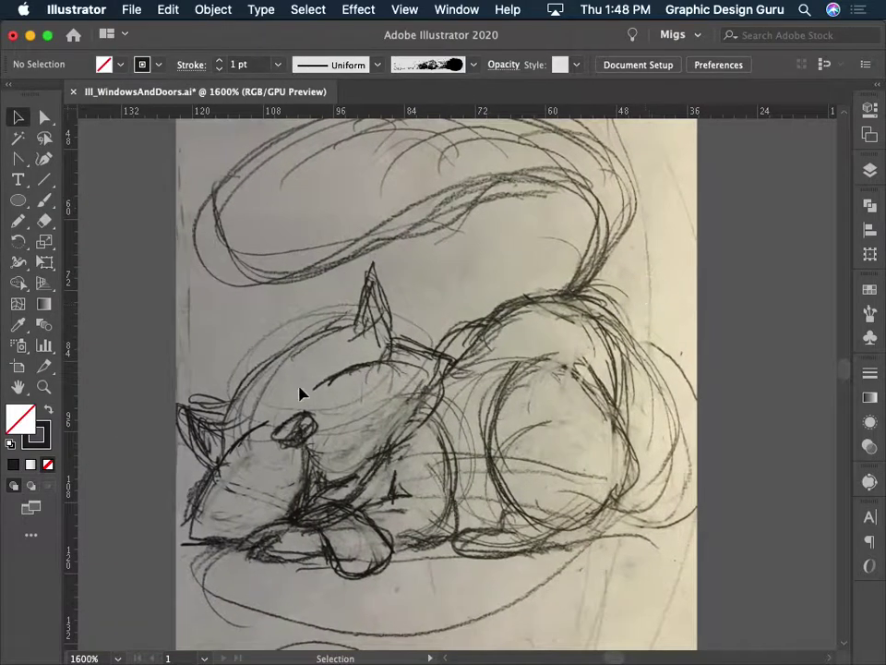
Trace the cat's head curve and ear with a tapered-ellipse width Pencil stroke.
key(n)
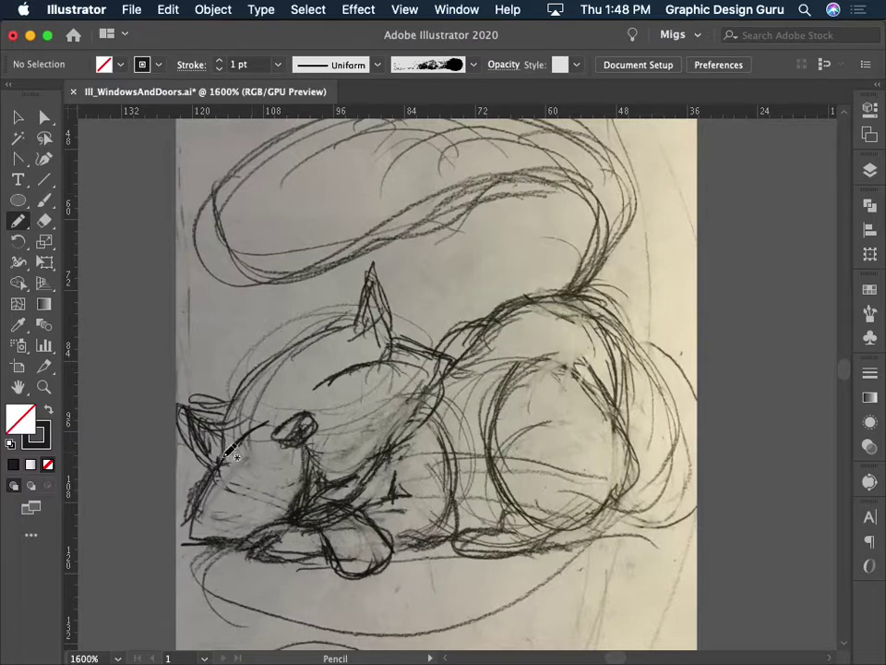
mouse_move(219, 429)
mouse_down()
mouse_move(295, 349)
mouse_move(366, 319)
mouse_up()
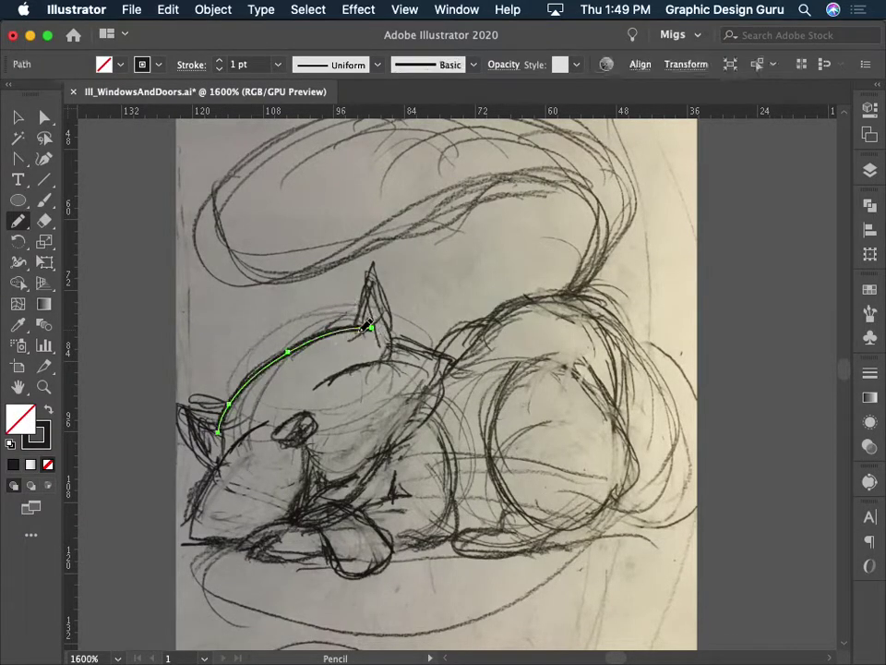
key(cmd+z)
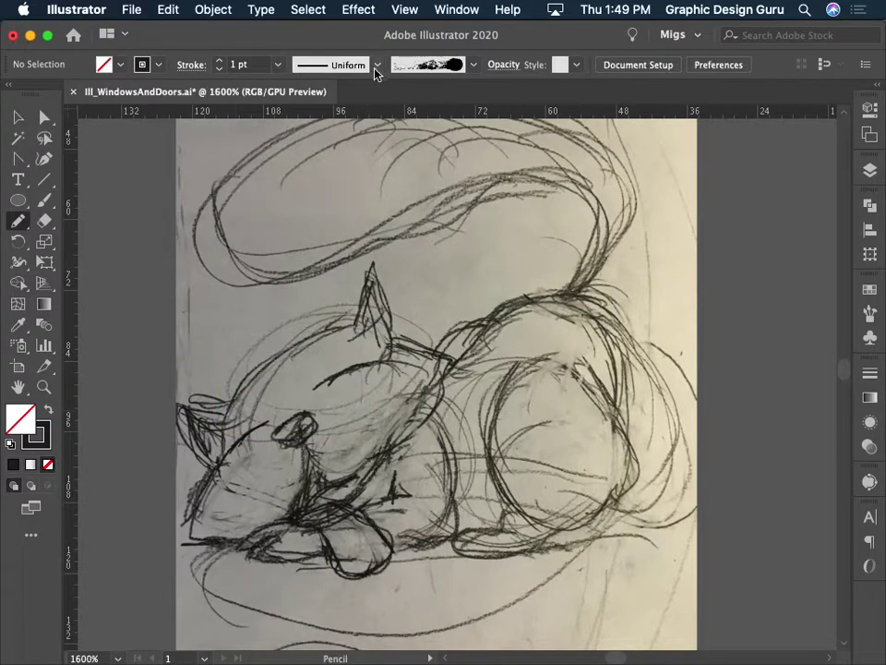
click(376, 74)
click(337, 115)
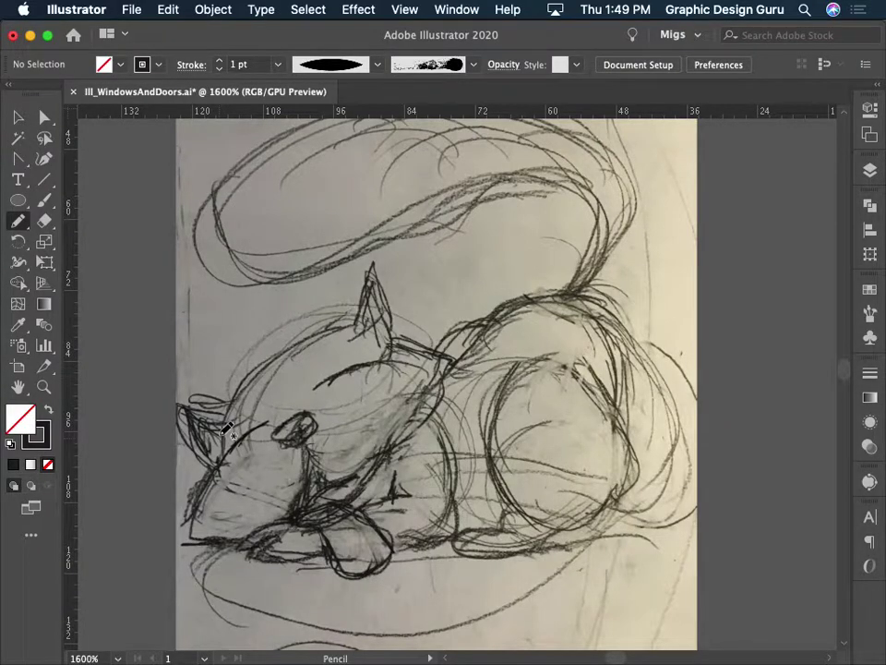
mouse_move(220, 432)
mouse_down()
mouse_move(358, 330)
mouse_move(374, 256)
mouse_move(392, 332)
mouse_up()
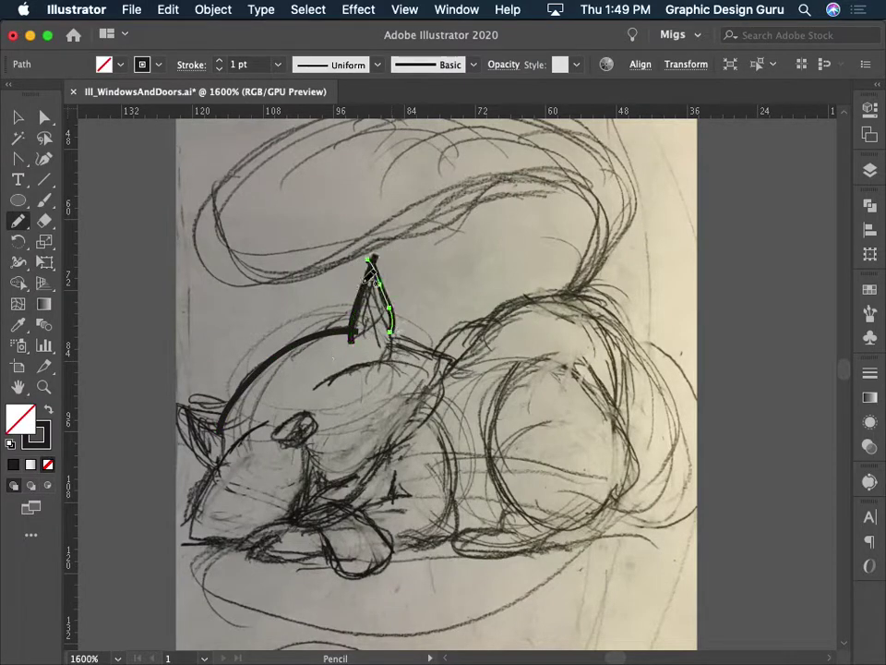
Select the ear stroke and check it in Outline view.
click(17, 137)
click(17, 117)
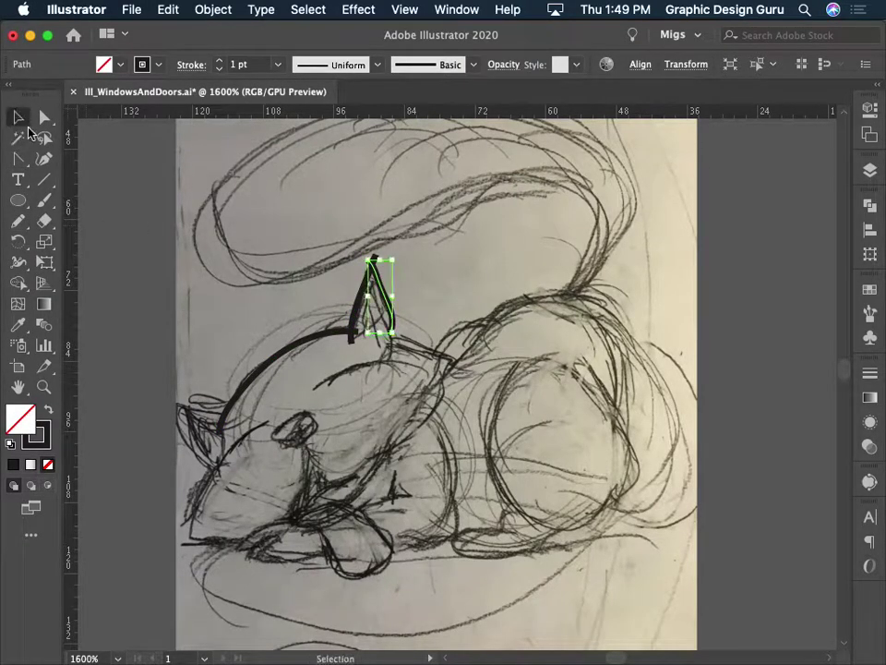
click(358, 278)
click(375, 261)
key(ctrl+y)
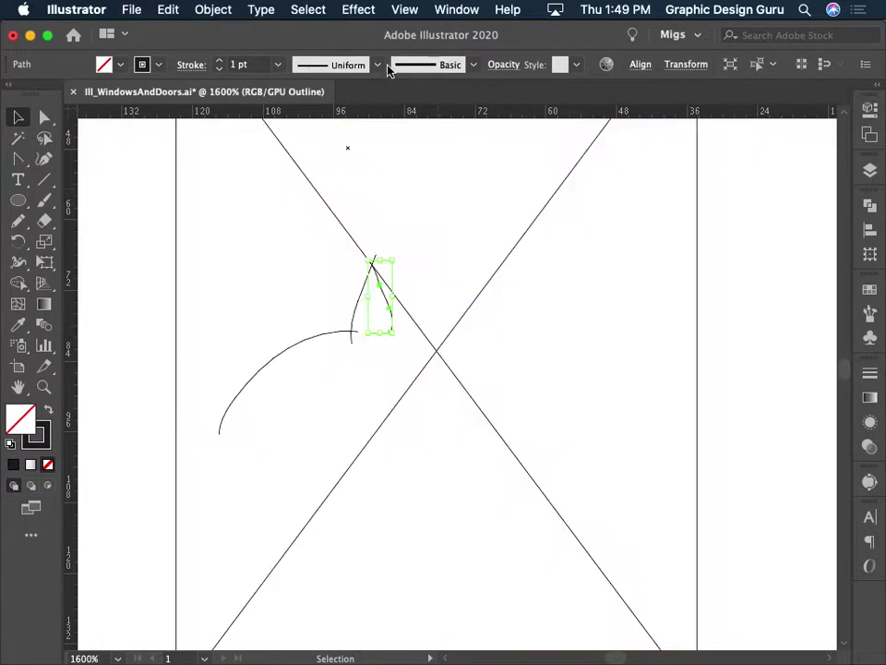
click(444, 241)
key(ctrl+y)
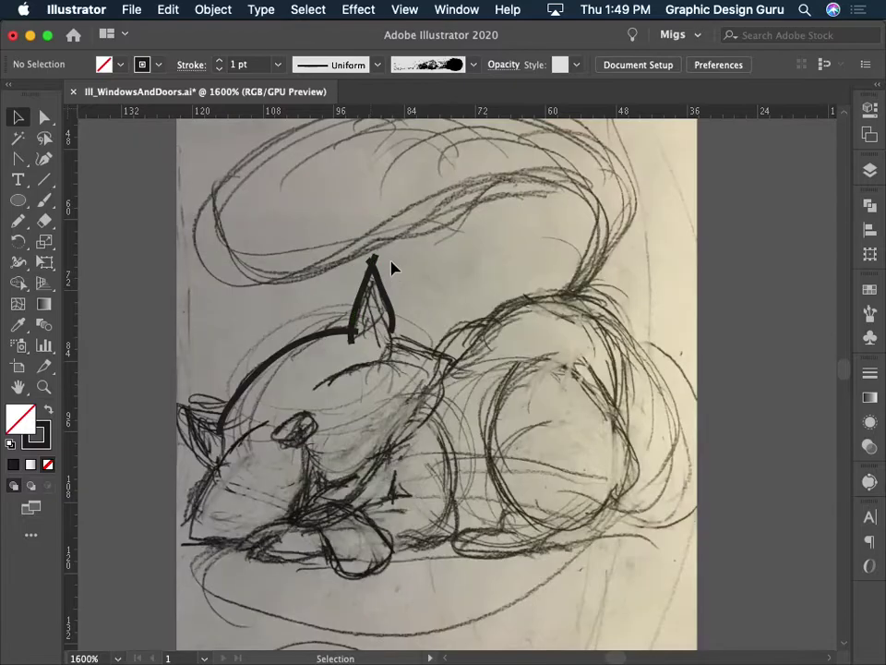
Apply the tapered width profile to the selected ear stroke.
click(374, 268)
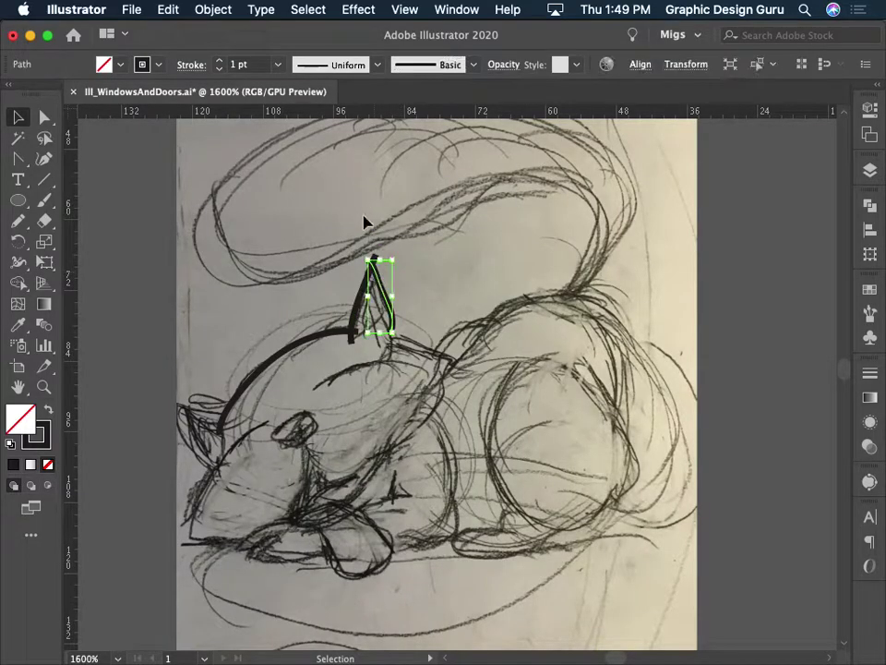
click(376, 64)
click(434, 346)
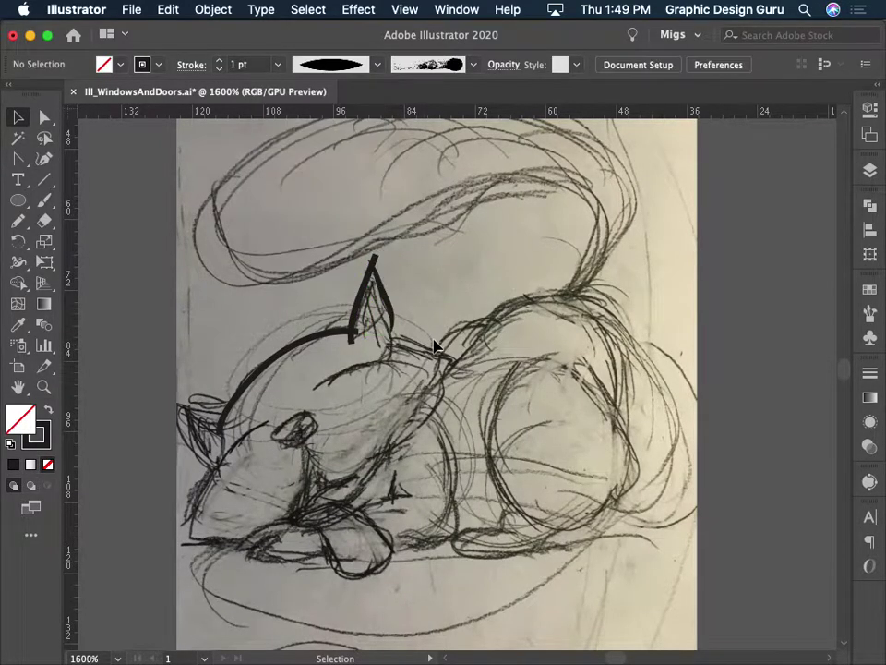
click(360, 293)
click(188, 361)
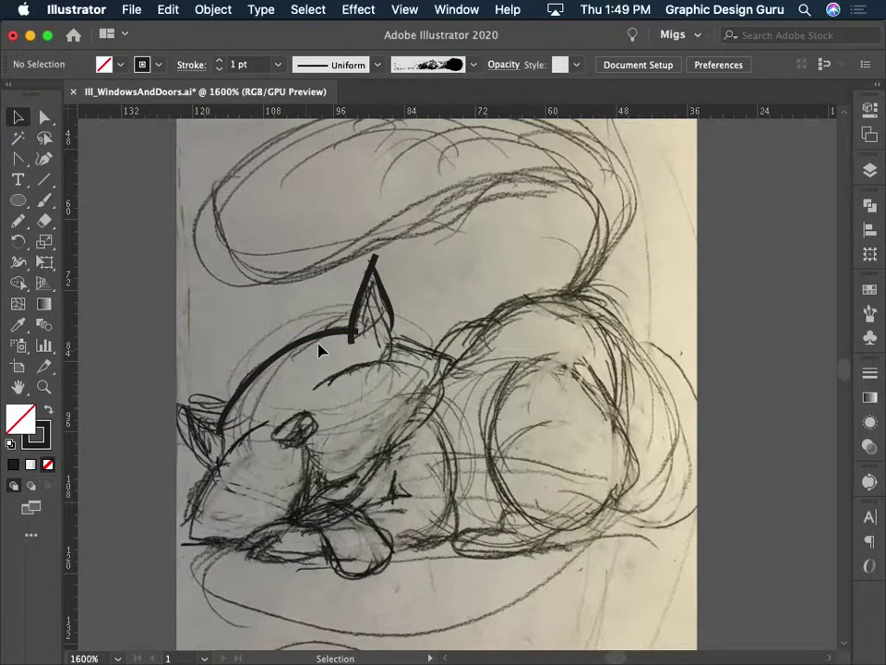
click(366, 289)
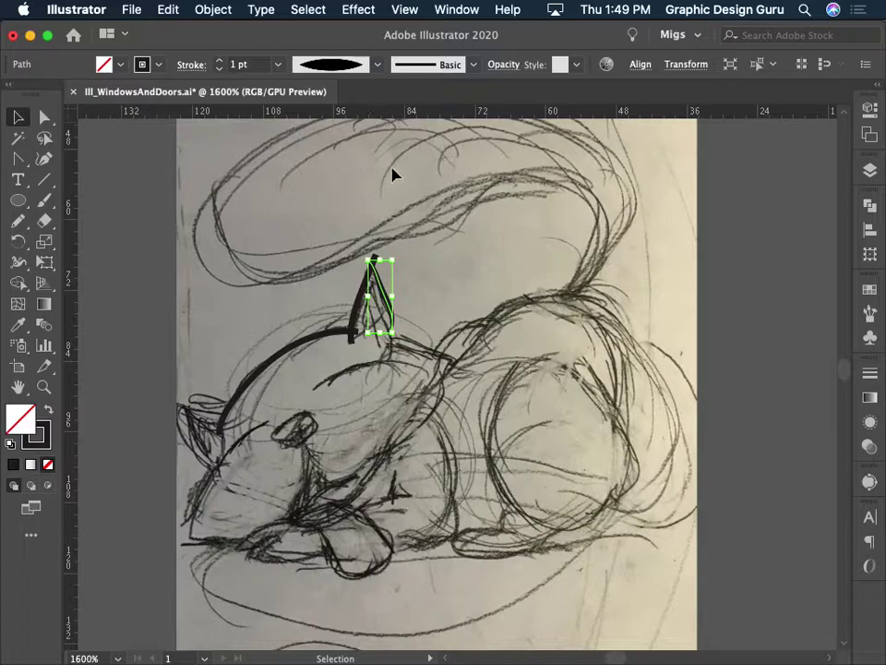
Draw the left cheek fur curve down toward the jaw, redoing misdrawn attempts.
key(n)
space+drag(316, 287, 383, 250)
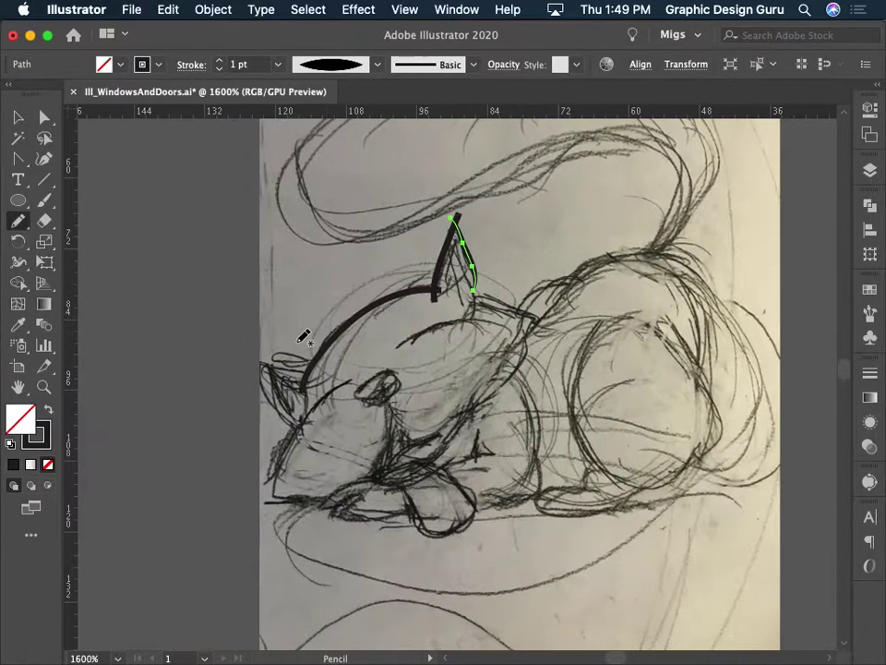
drag(316, 371, 255, 363)
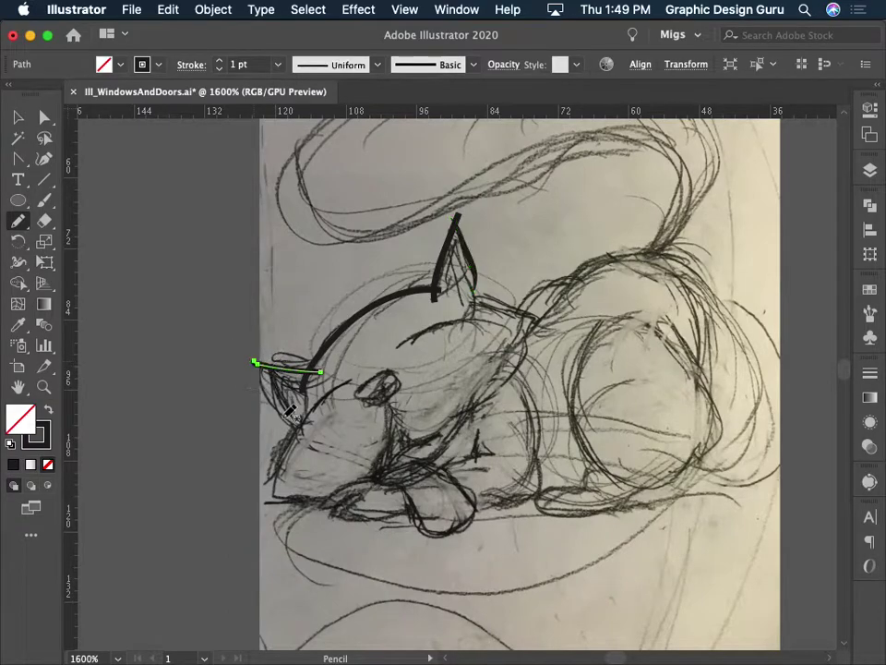
mouse_move(301, 422)
mouse_down()
mouse_move(296, 399)
mouse_move(298, 430)
mouse_up()
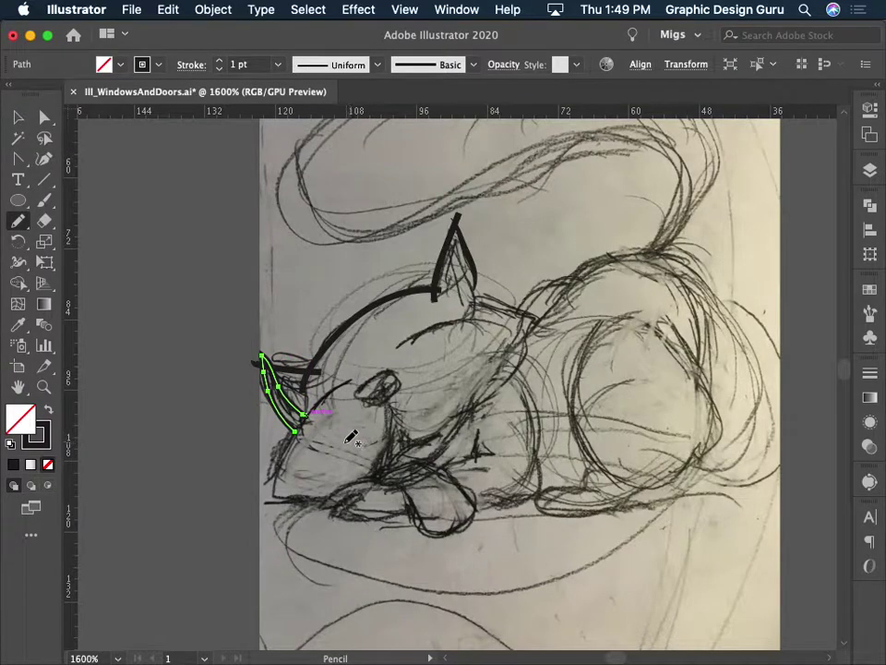
key(super+z)
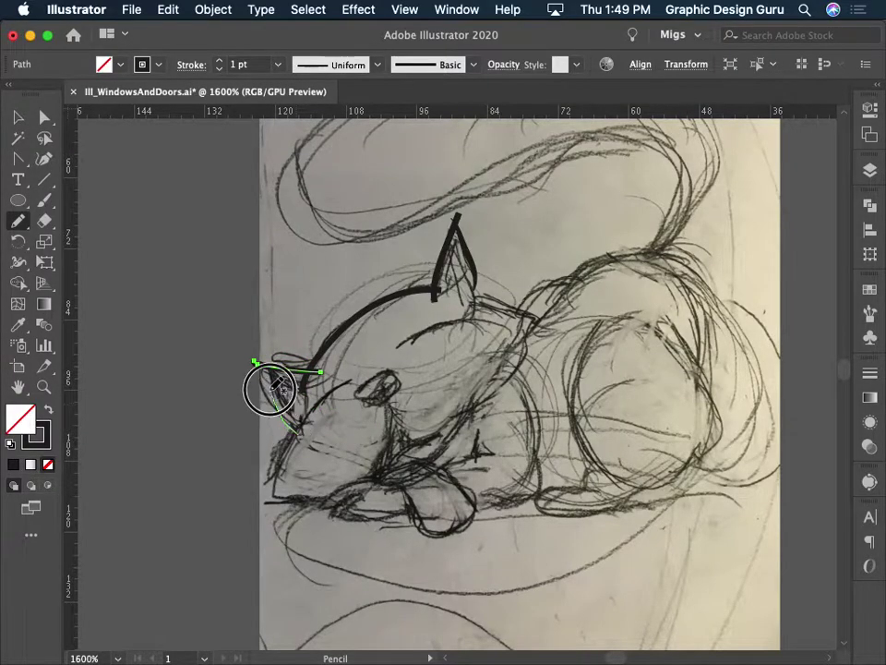
mouse_move(266, 377)
mouse_down()
mouse_move(297, 432)
mouse_move(262, 368)
mouse_up()
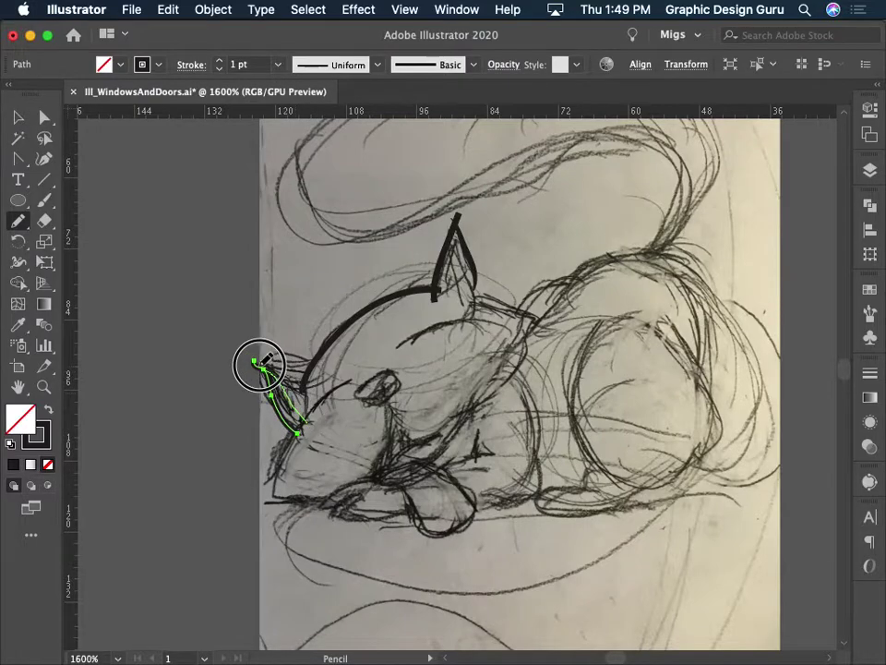
key(super+z)
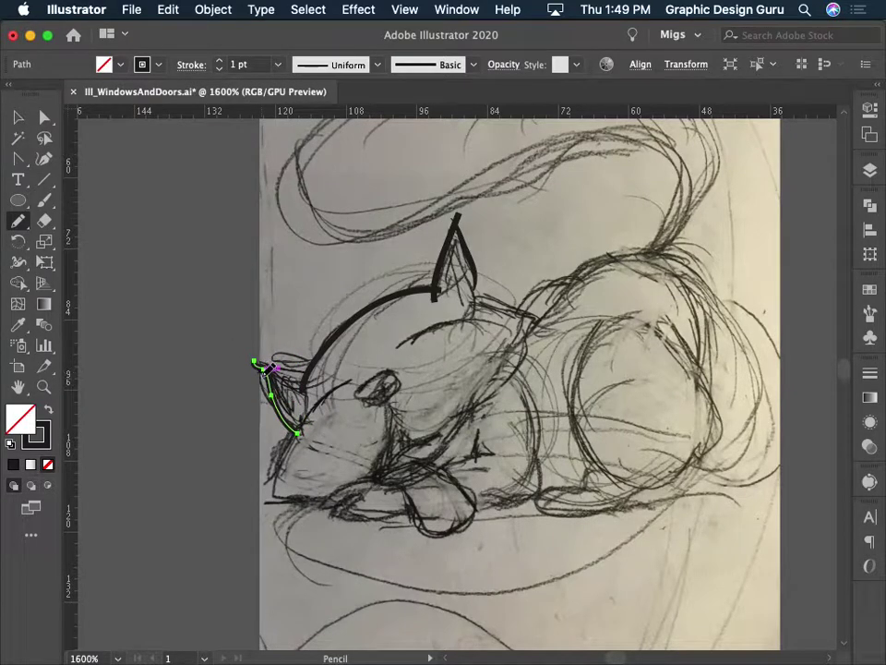
drag(265, 368, 312, 408)
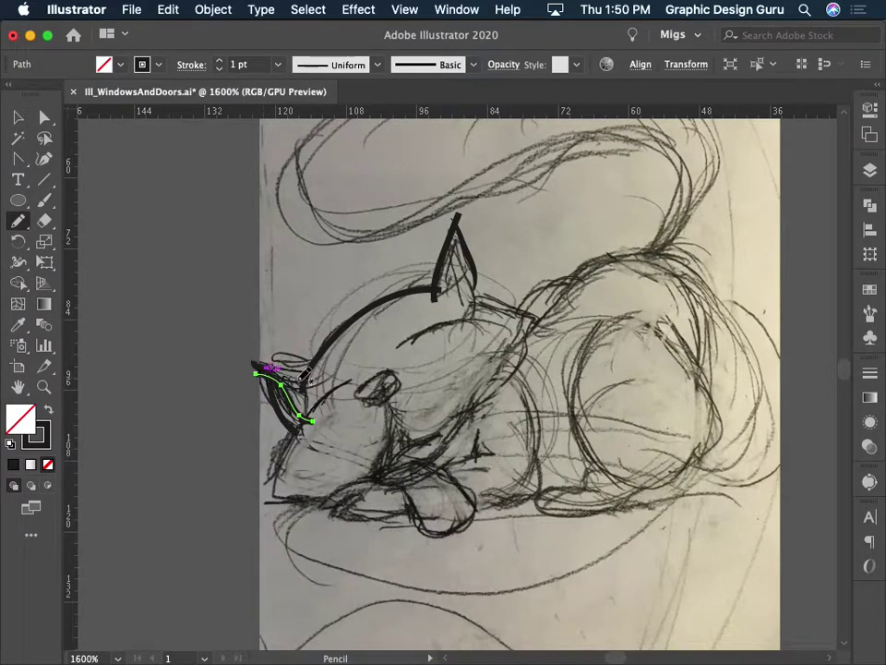
Add strokes for the cheek fur, jaw line to the chin, brow and inner ear.
drag(317, 373, 246, 369)
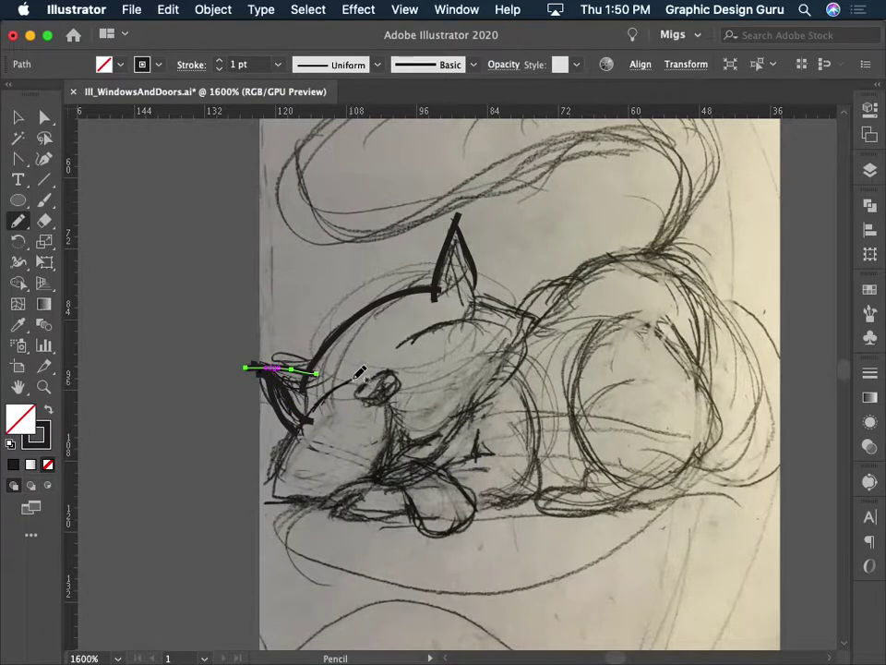
drag(354, 377, 278, 482)
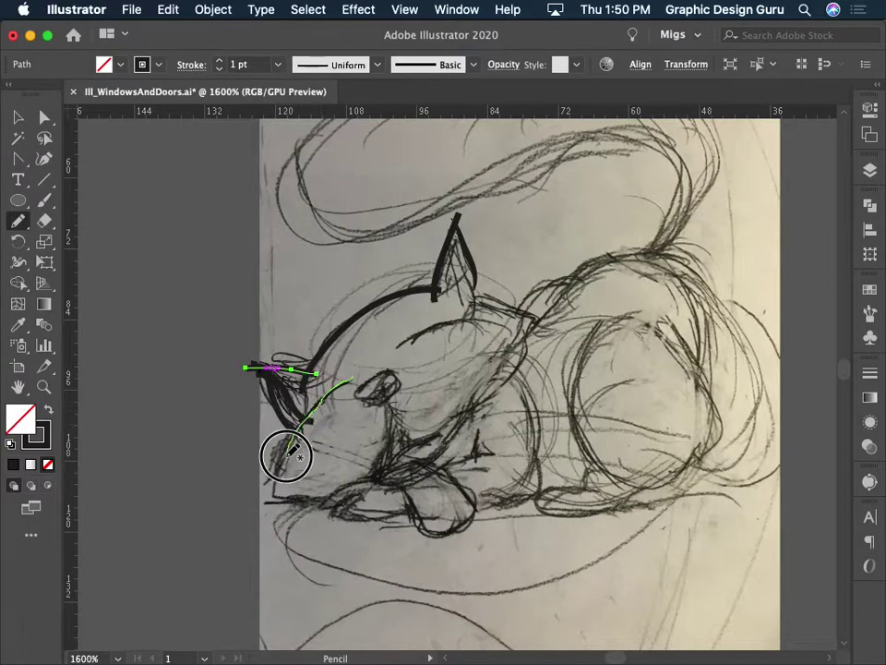
drag(279, 480, 271, 499)
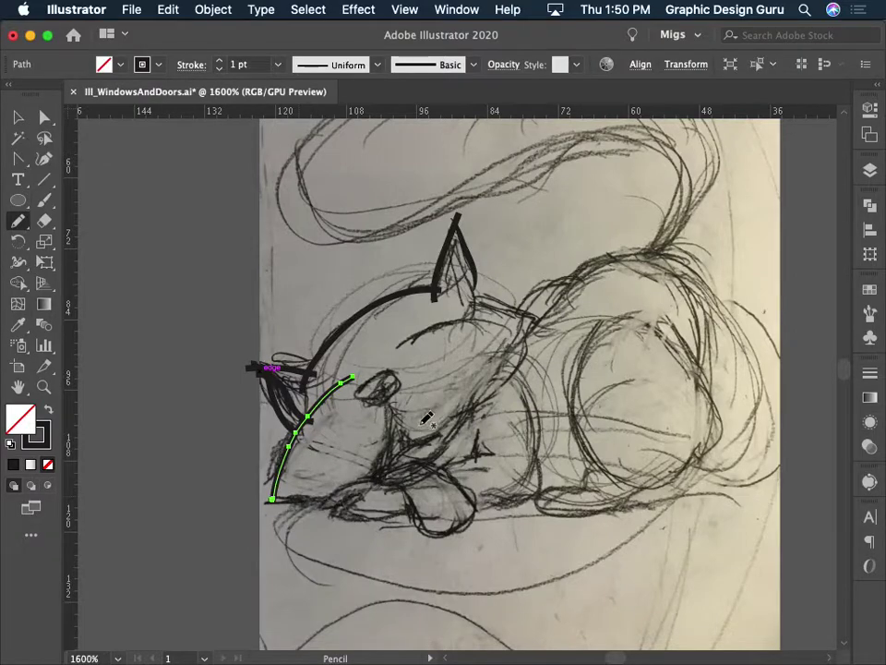
mouse_move(398, 345)
mouse_down()
mouse_move(489, 322)
mouse_move(503, 302)
mouse_move(514, 304)
mouse_up()
drag(474, 277, 476, 310)
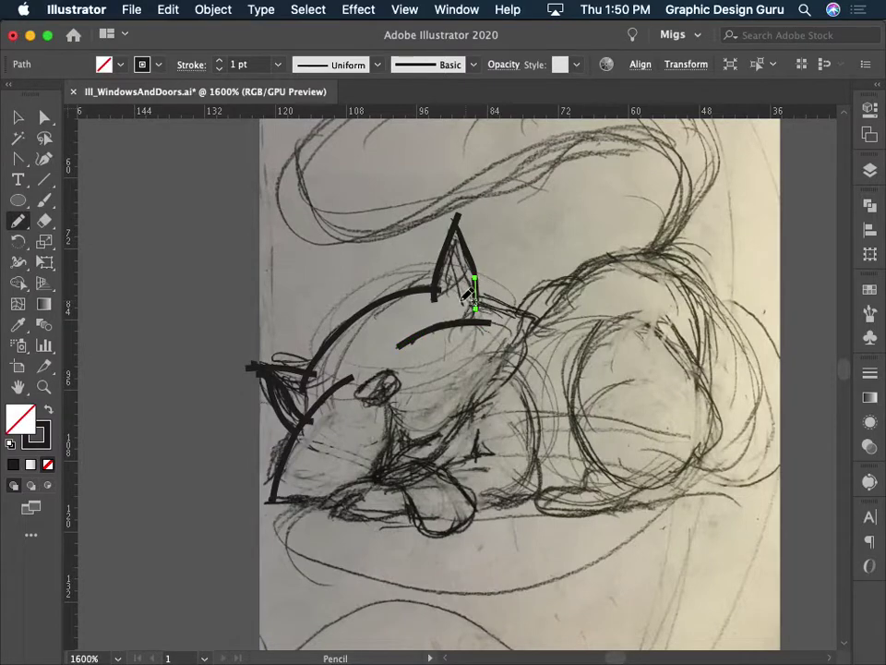
Trace the back-of-head line and the almond eye's upper and lower curves.
mouse_move(475, 298)
mouse_down()
mouse_move(533, 328)
mouse_move(406, 435)
mouse_move(392, 424)
mouse_up()
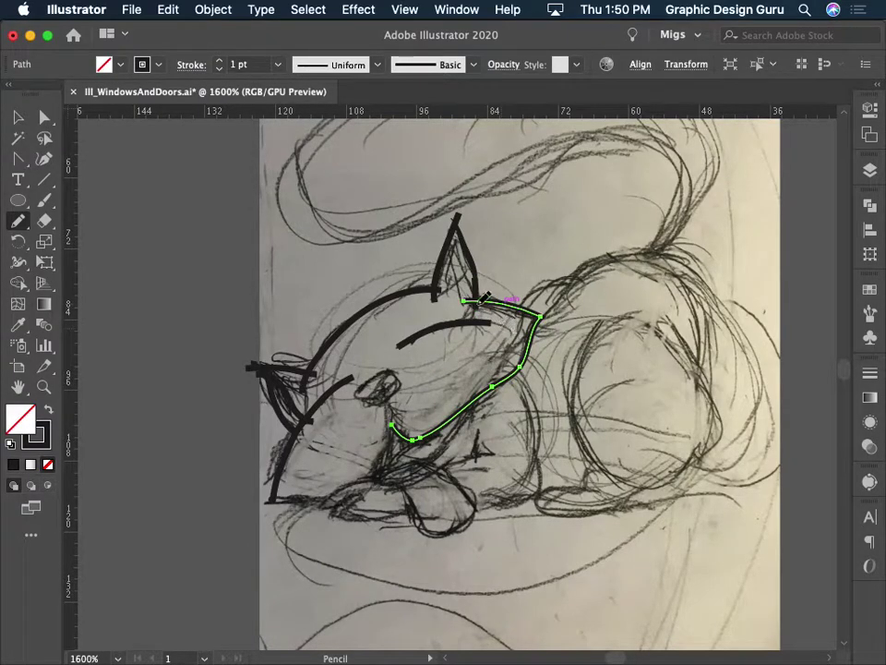
drag(481, 297, 461, 326)
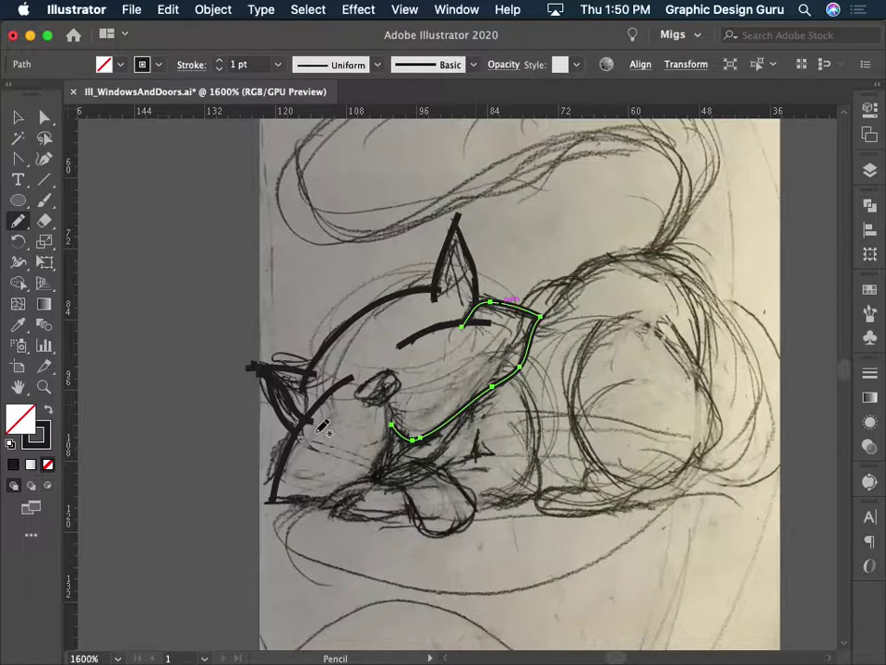
drag(360, 396, 395, 400)
ctrl+click(393, 406)
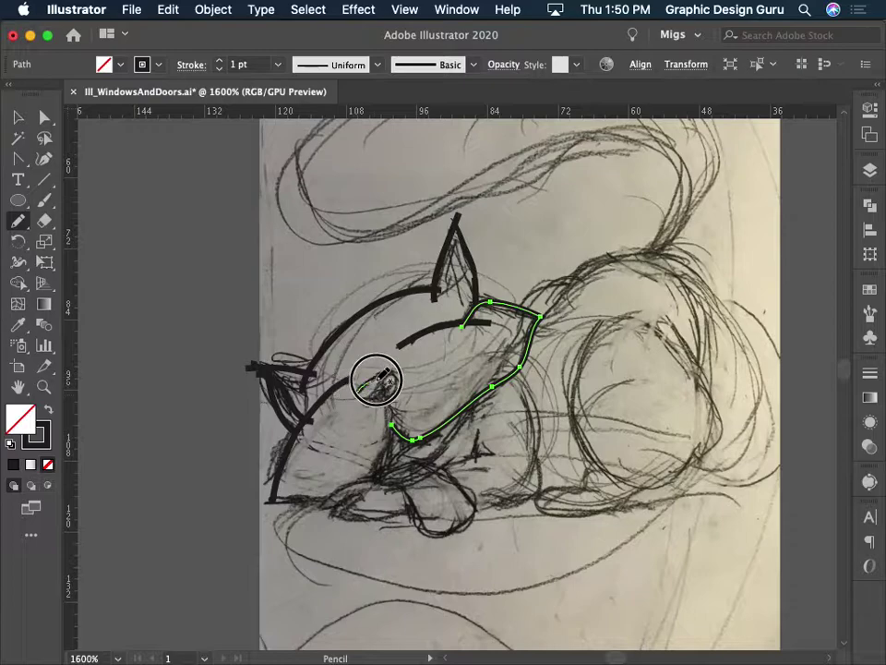
drag(354, 395, 397, 372)
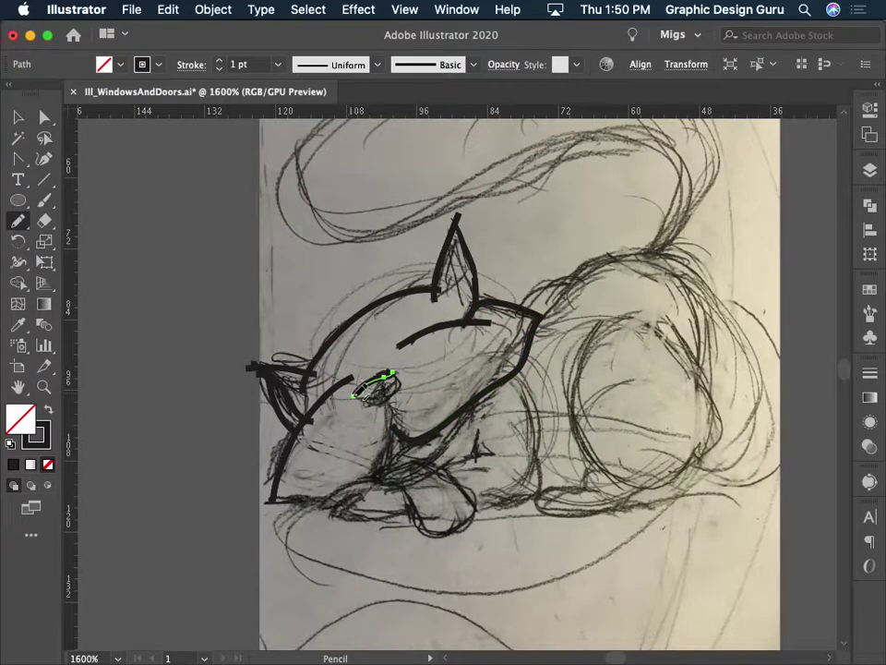
drag(357, 398, 395, 393)
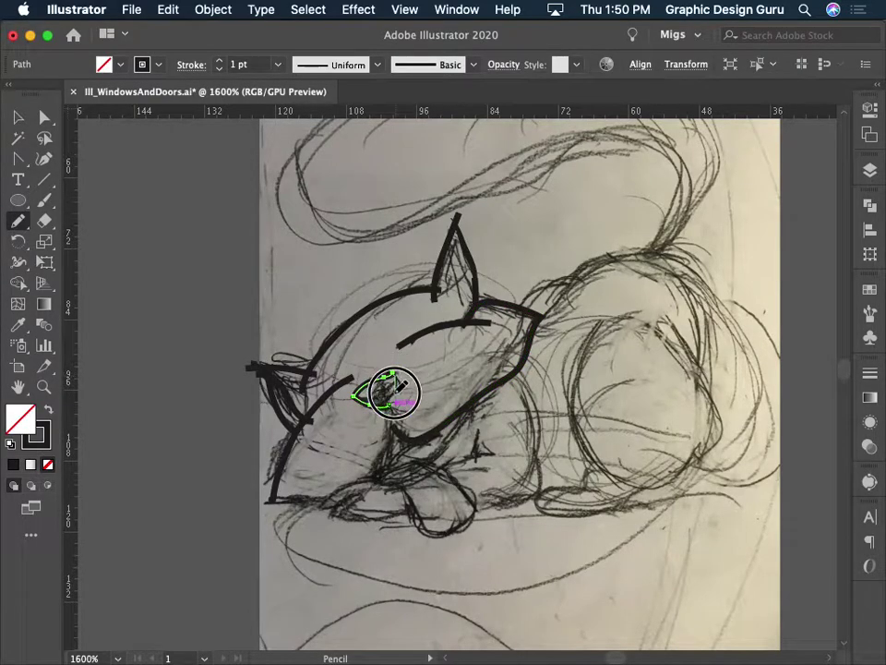
Draw the stroke along the bottom of the chin, undoing stray attempts.
mouse_move(394, 400)
mouse_down()
mouse_move(375, 473)
mouse_move(367, 469)
mouse_up()
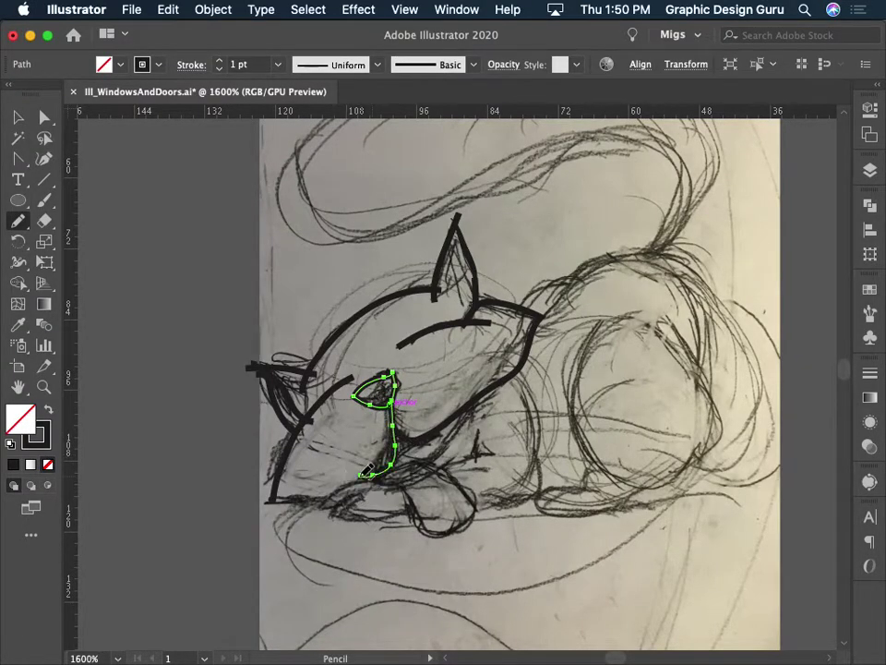
key(ctrl+z)
mouse_move(320, 516)
mouse_down()
mouse_move(336, 491)
mouse_move(381, 482)
mouse_up()
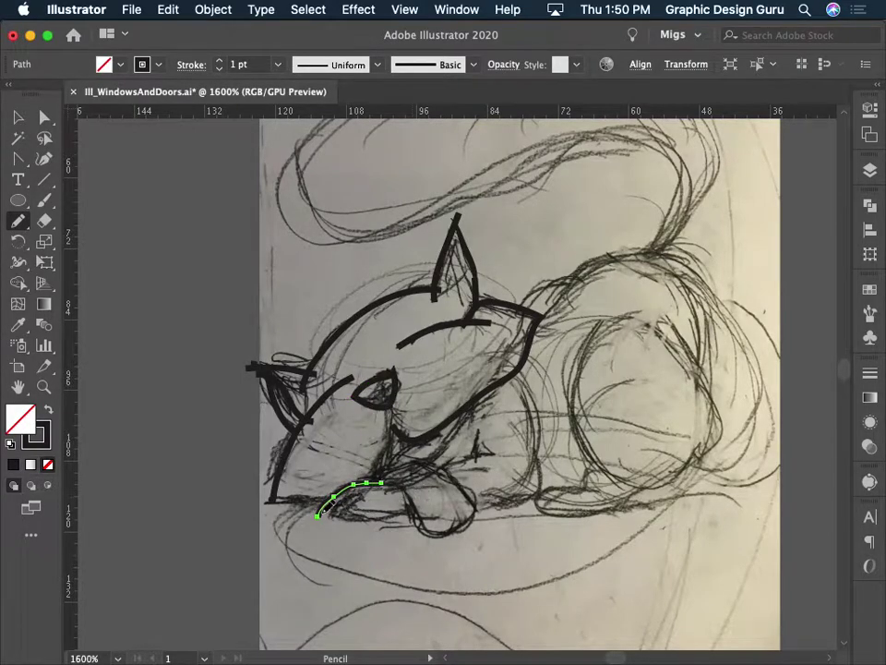
drag(324, 511, 350, 503)
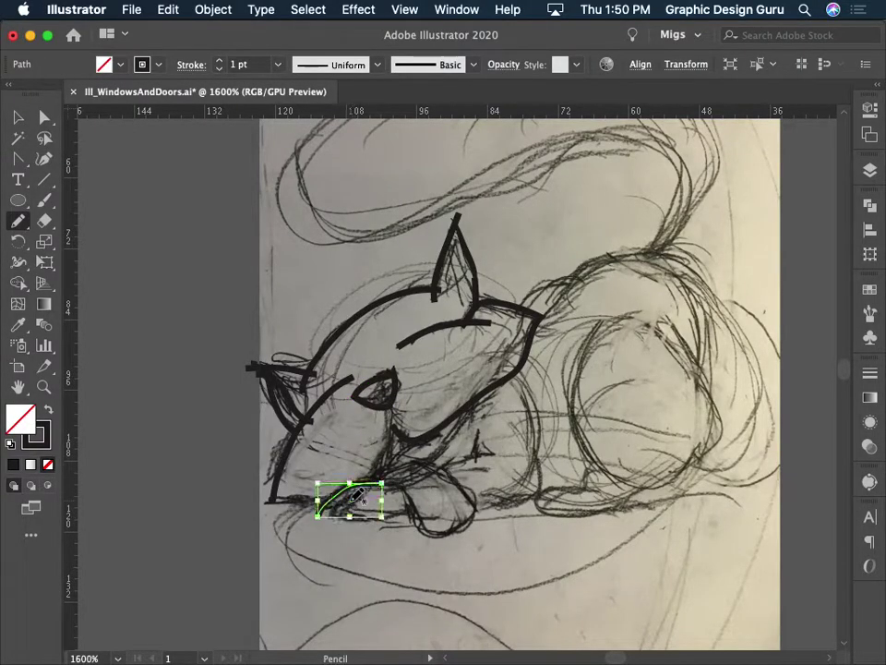
key(ctrl+z)
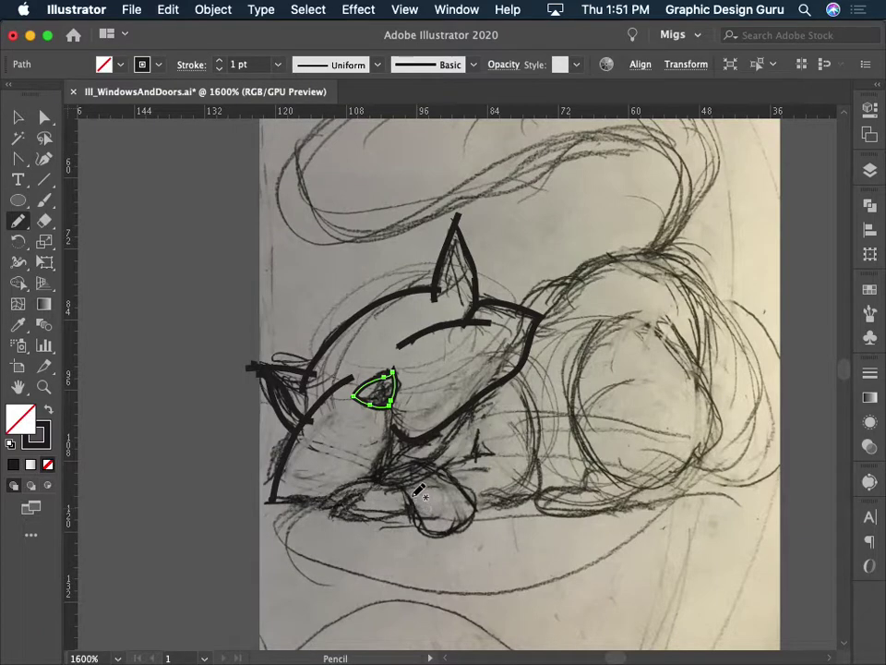
drag(327, 503, 270, 501)
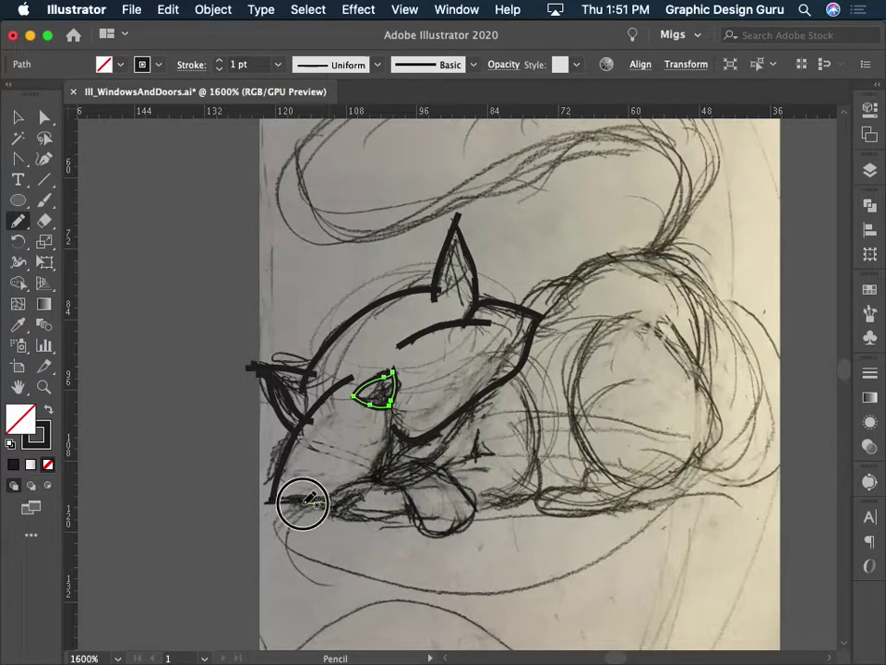
Select all the traced cat strokes and drag them left onto the empty area.
click(17, 117)
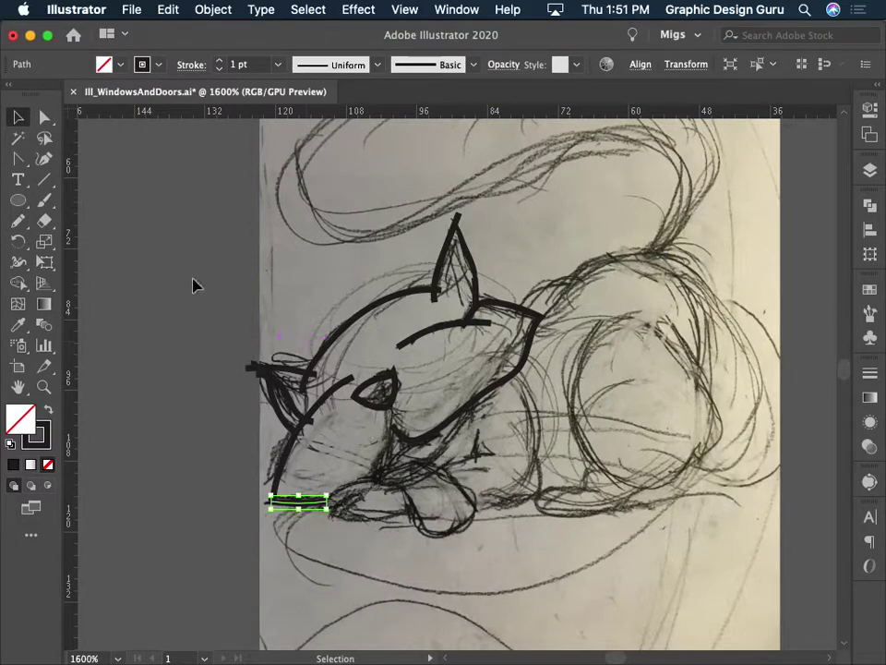
mouse_move(192, 286)
mouse_down()
mouse_move(543, 502)
mouse_move(735, 410)
mouse_up()
click(395, 273)
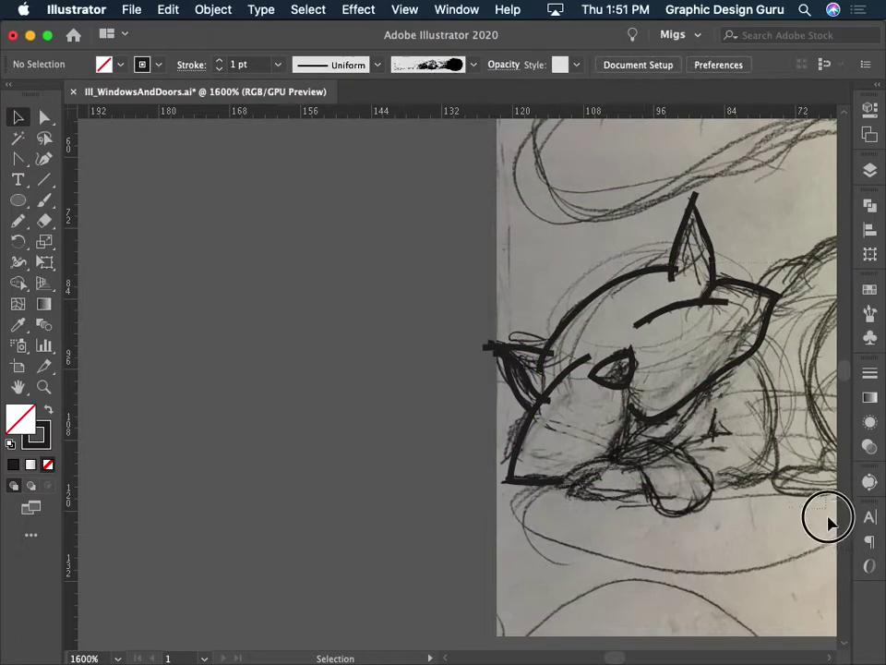
key(super+a)
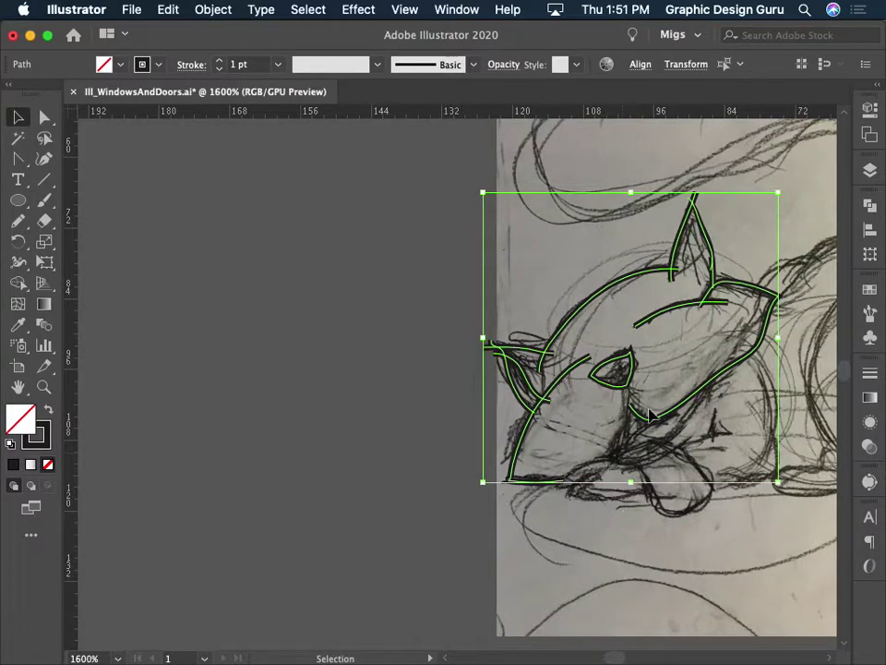
drag(650, 416, 314, 413)
click(344, 488)
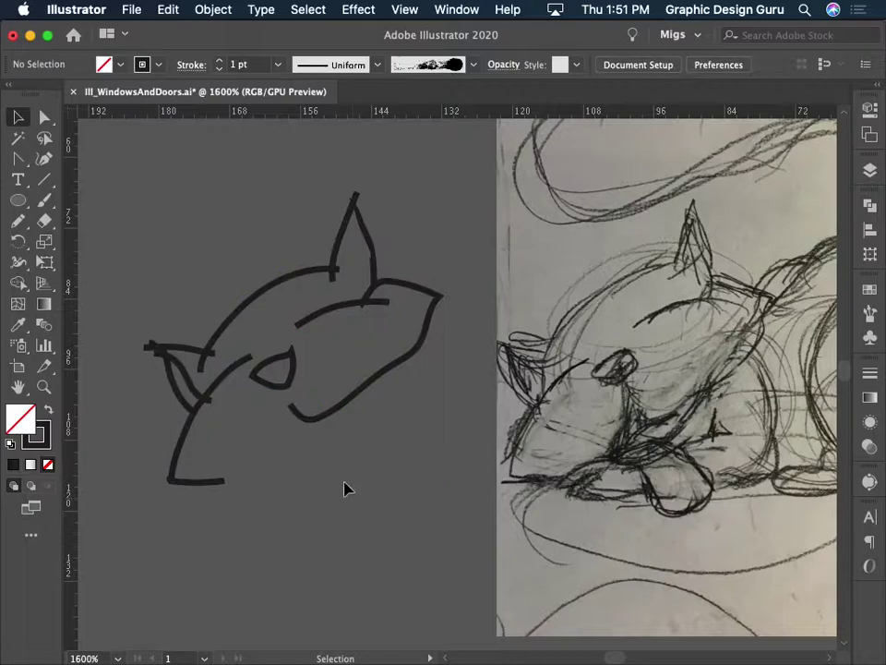
drag(141, 266, 443, 564)
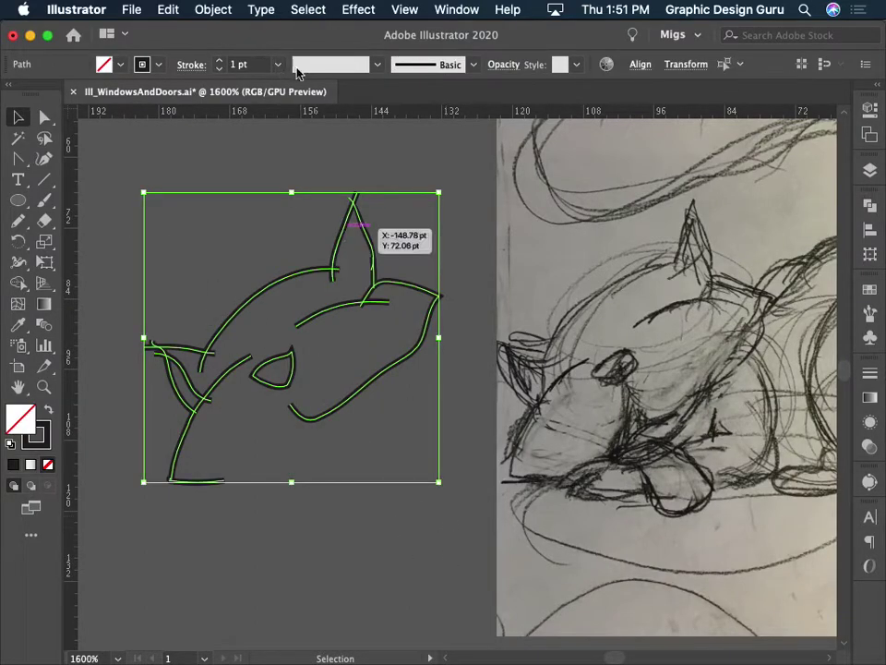
Give the cat strokes tapered ends with Width Profile 1.
click(378, 65)
click(347, 117)
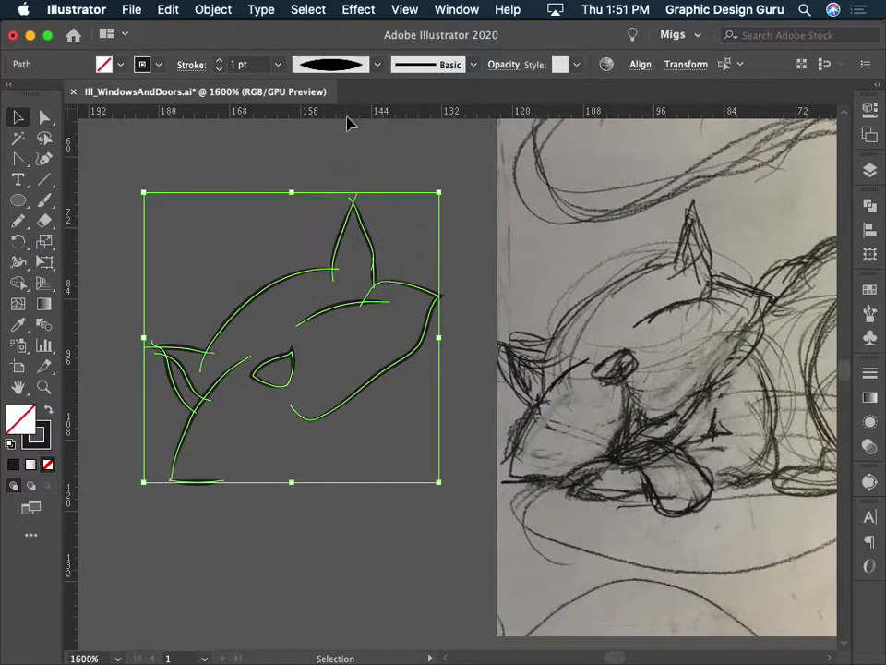
click(420, 169)
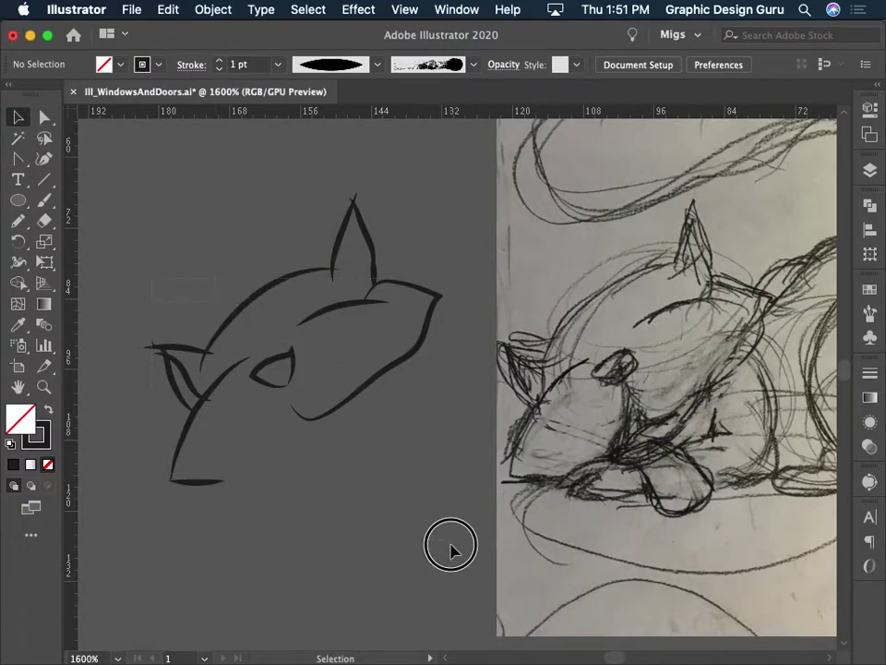
Expand the strokes' appearance twice into solid black filled shapes.
drag(452, 548, 178, 178)
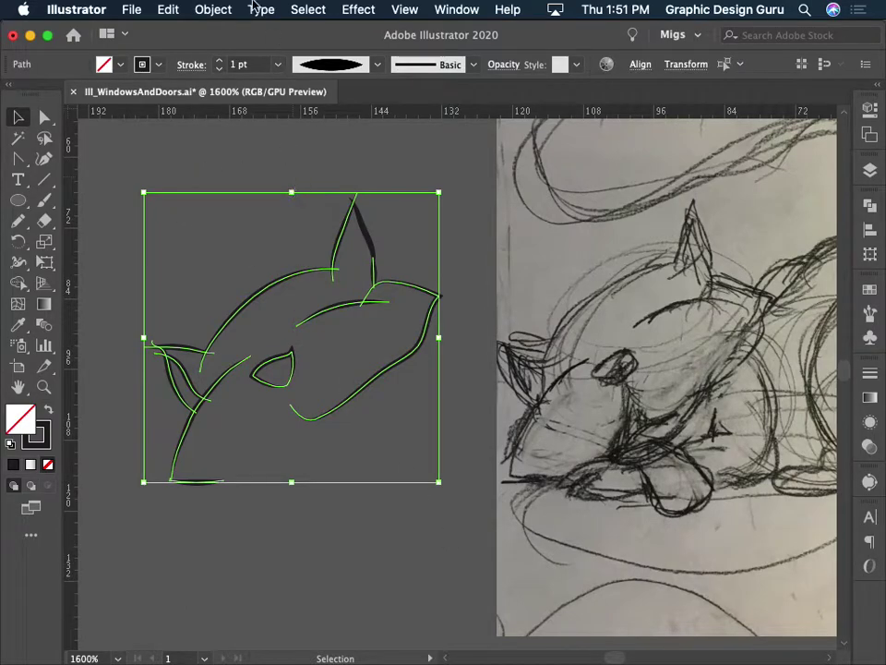
click(222, 10)
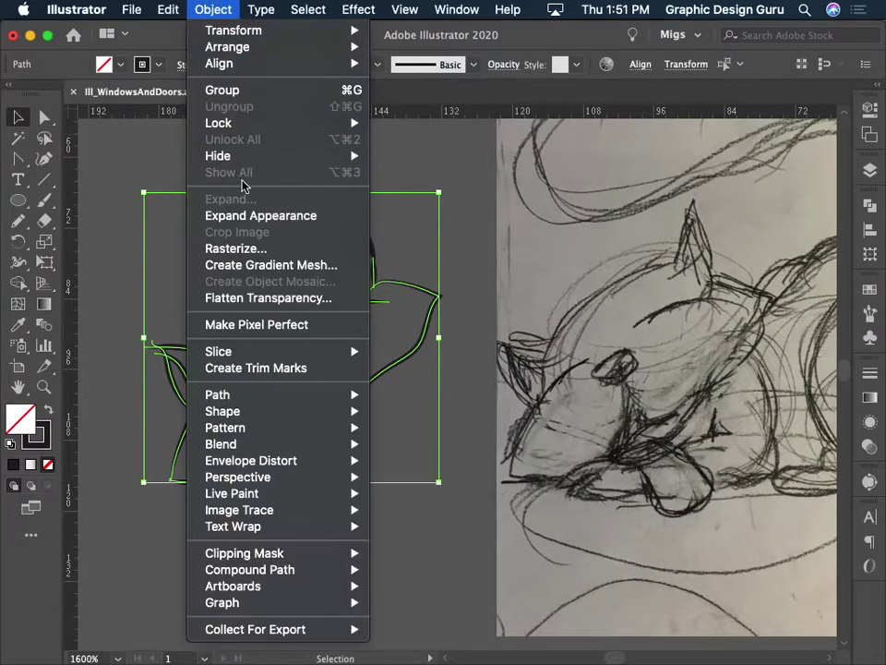
click(241, 210)
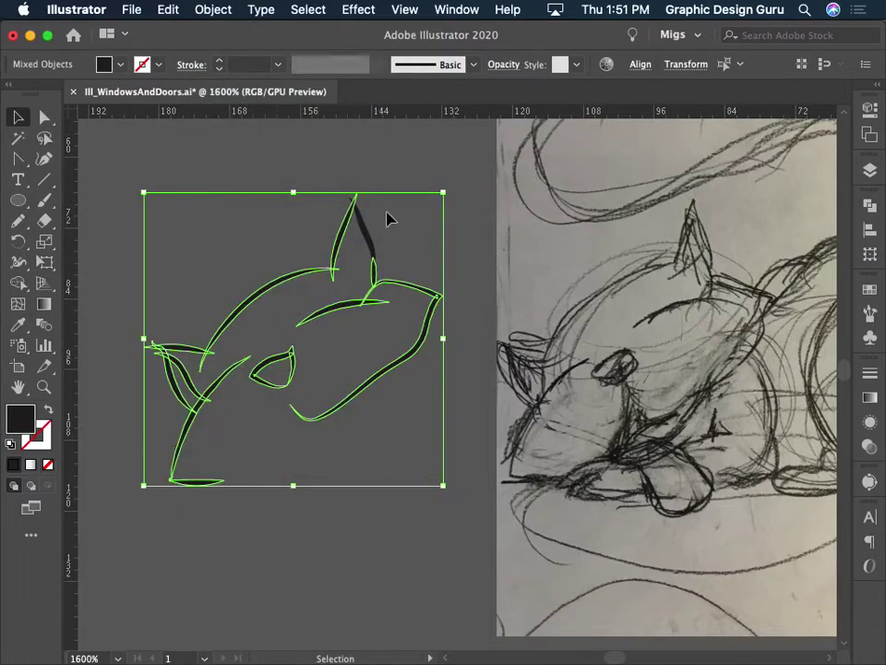
click(243, 180)
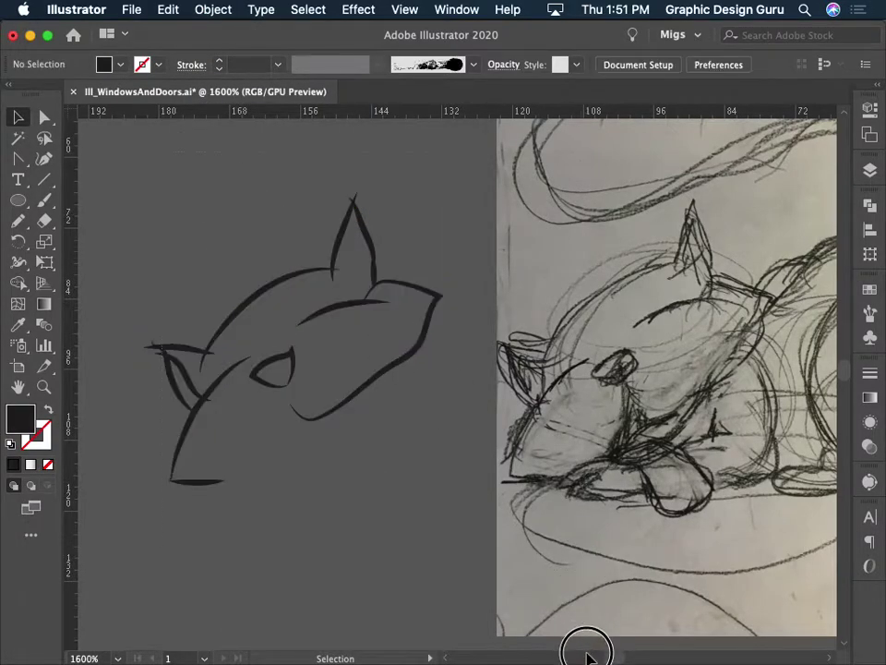
scroll(410, 504, down, 5)
key(super+a)
drag(426, 481, 440, 646)
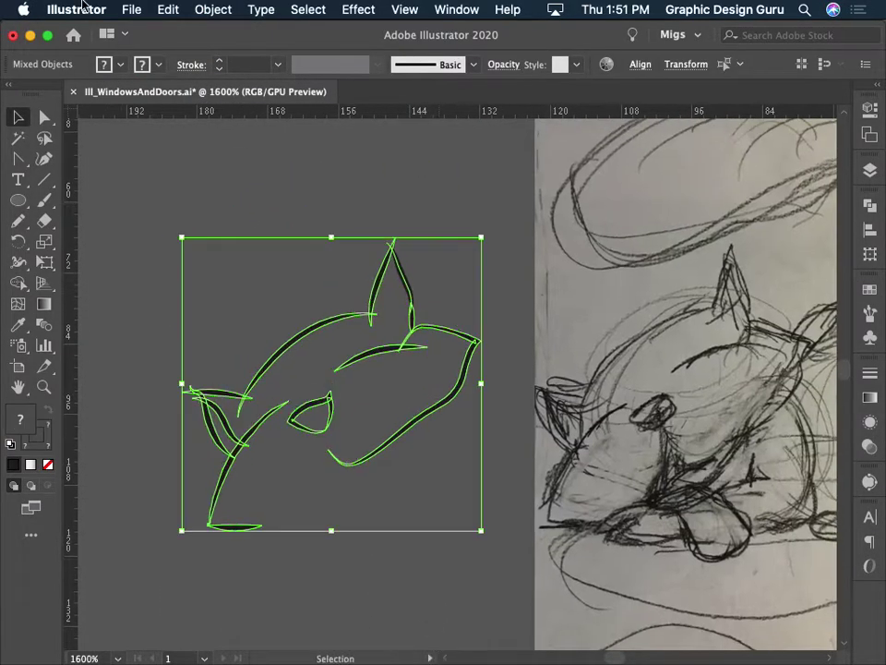
click(212, 9)
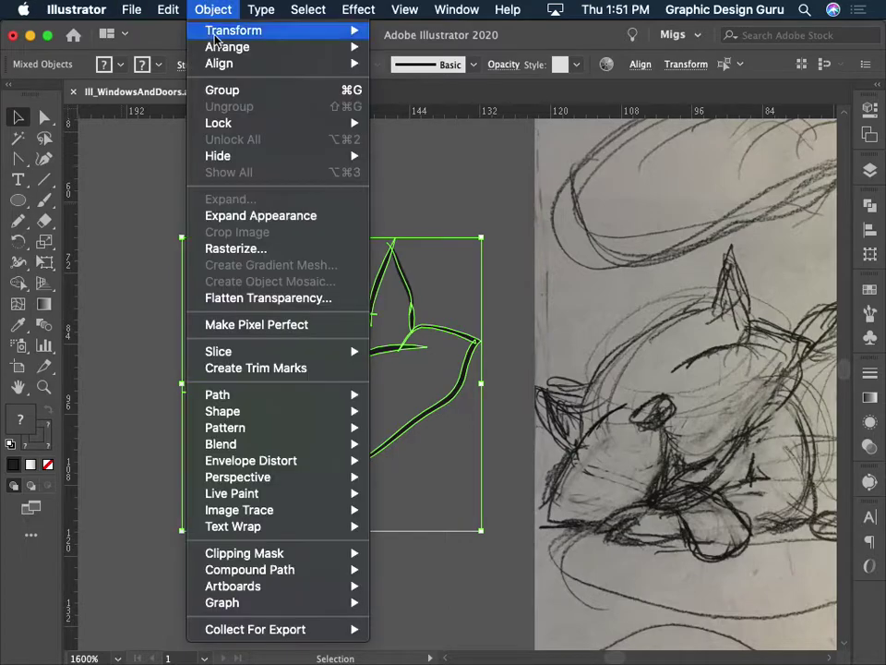
click(267, 216)
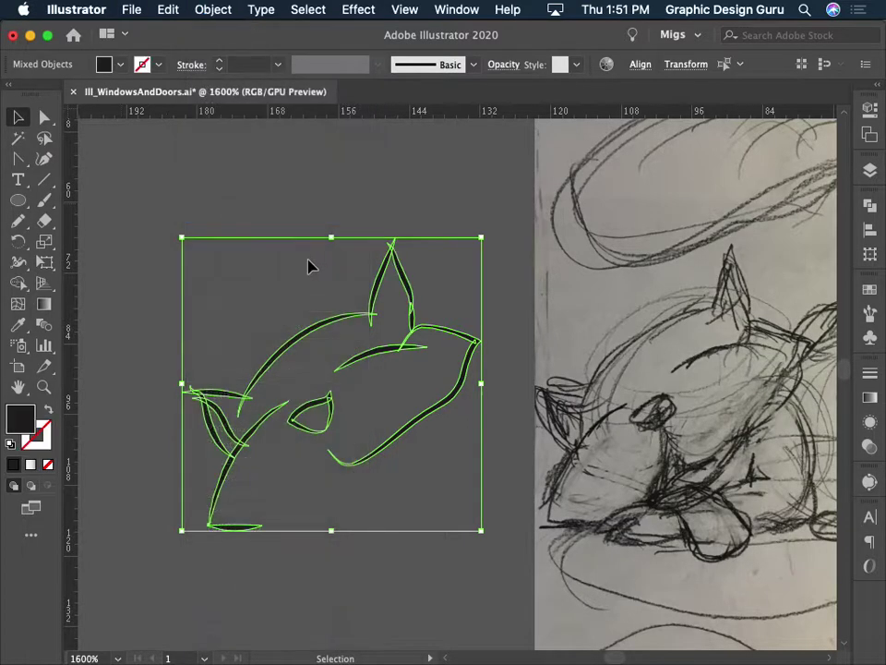
Use Shape Builder to trim the brow-tip sliver and the stray spike at the ear tip.
click(19, 282)
key(super+equal)
key(super+equal)
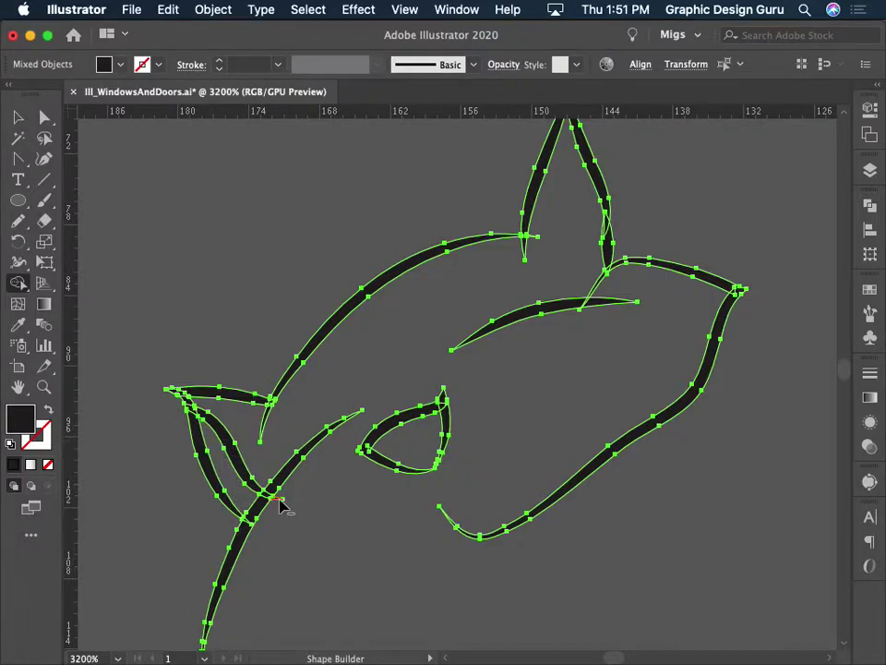
click(444, 402)
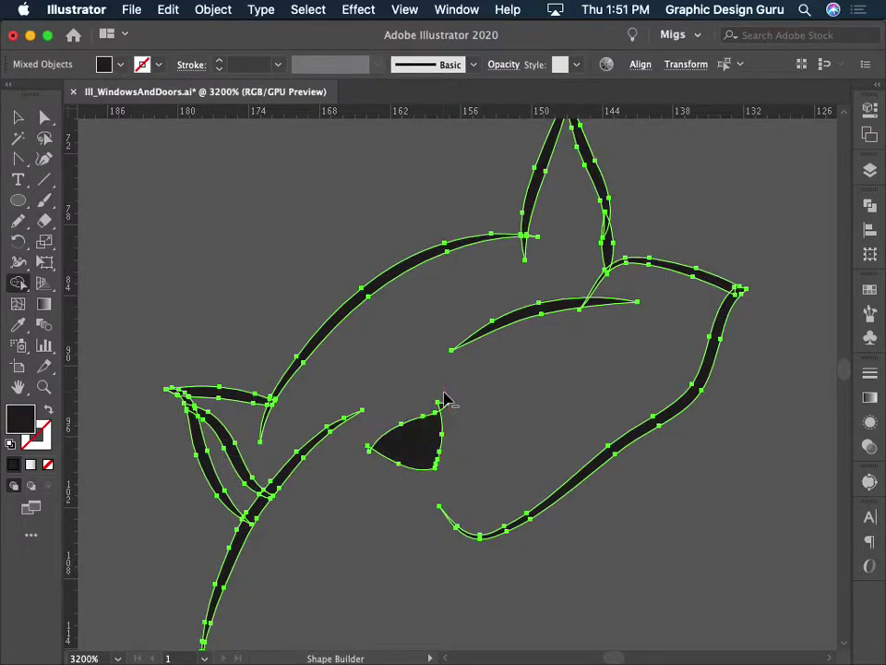
key(ctrl+z)
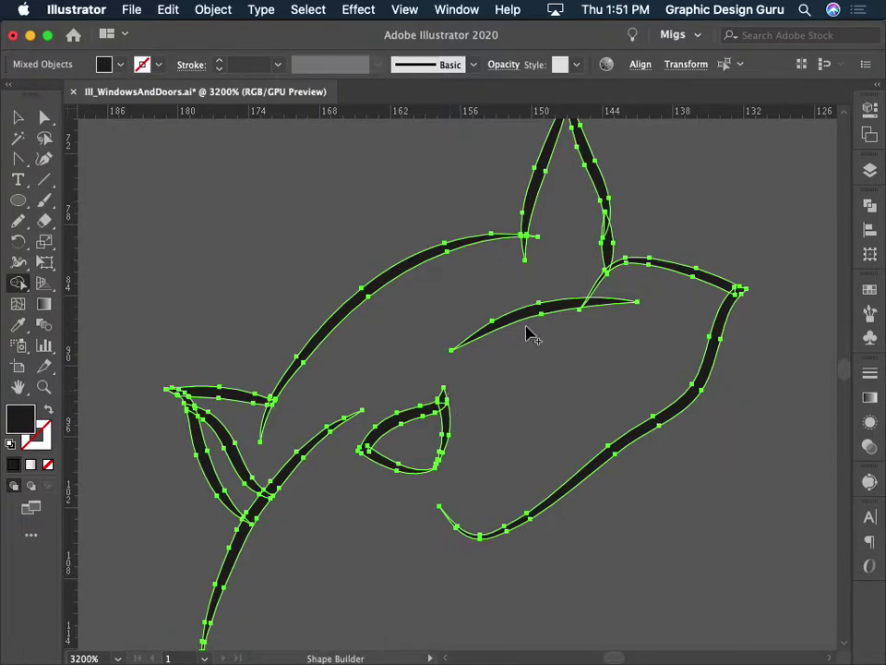
alt+click(627, 311)
drag(554, 257, 540, 343)
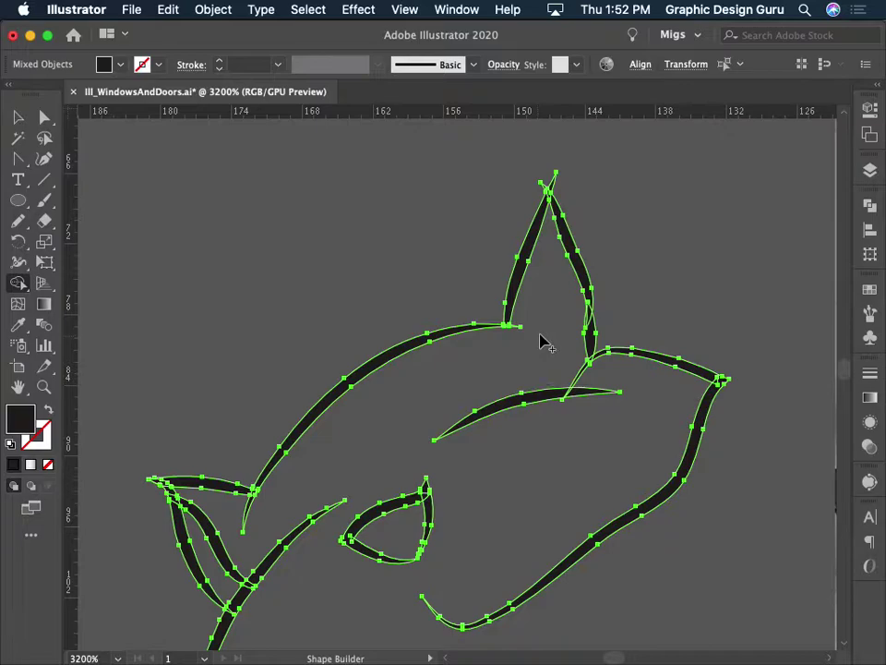
click(551, 294)
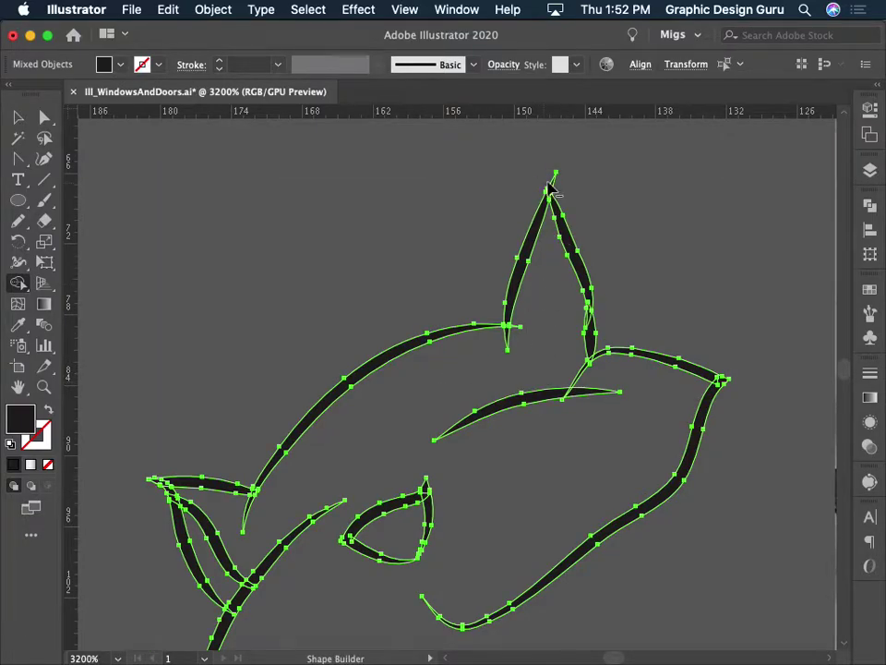
alt+click(556, 178)
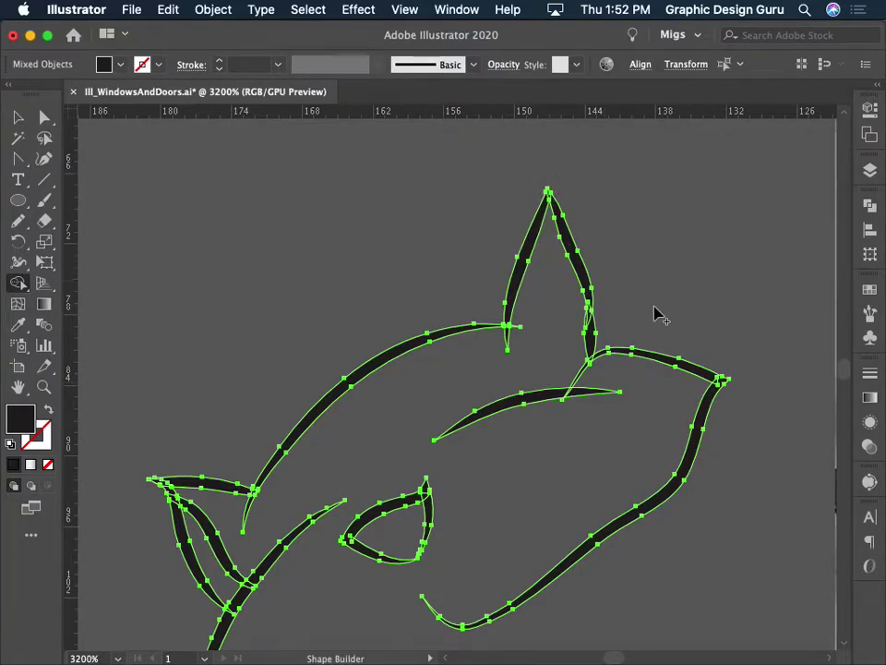
drag(660, 316, 684, 124)
Select every cat outline path and combine them with Pathfinder Unite.
key(ctrl+minus)
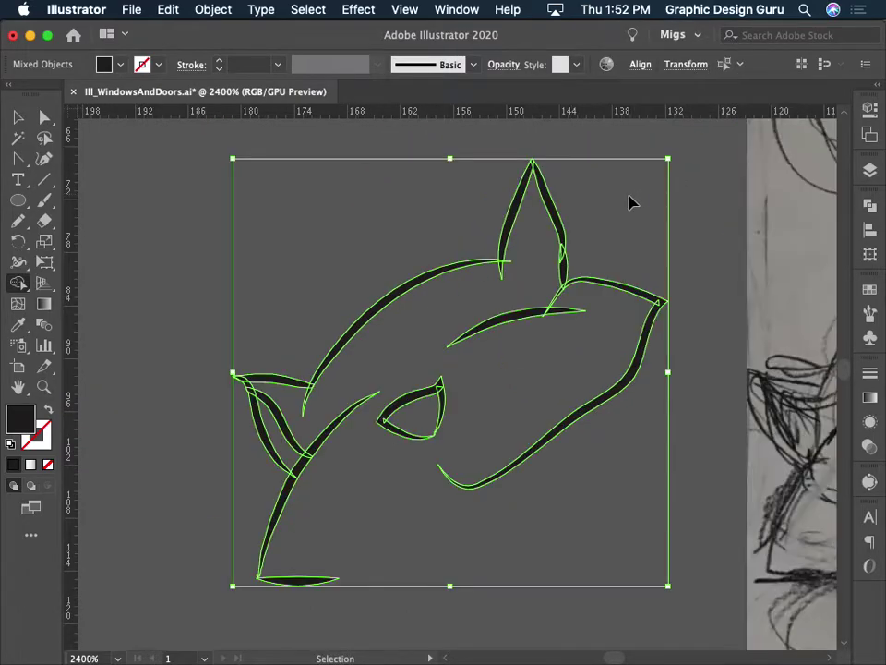
key(ctrl+minus)
click(18, 117)
drag(292, 229, 288, 234)
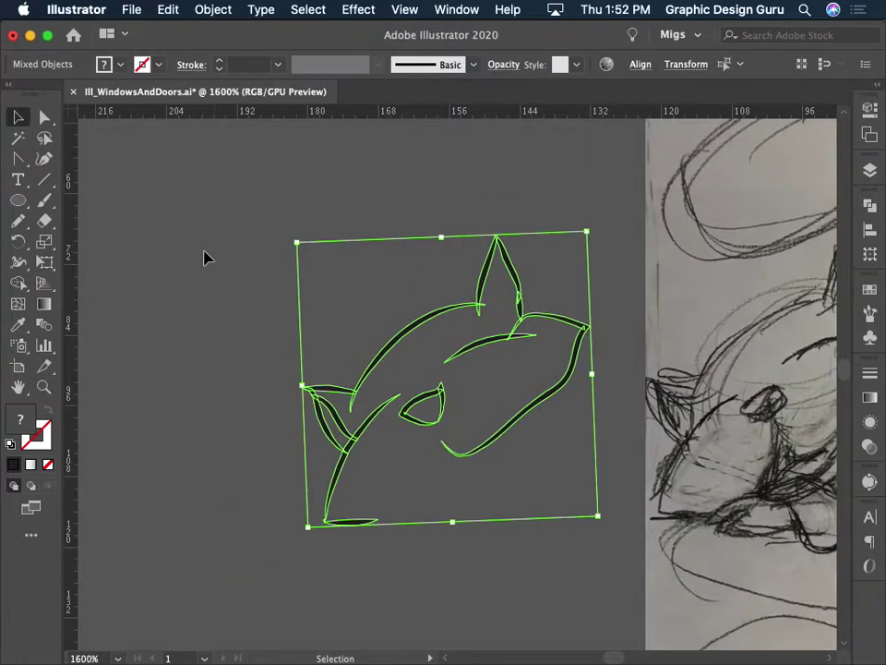
key(ctrl+z)
click(207, 285)
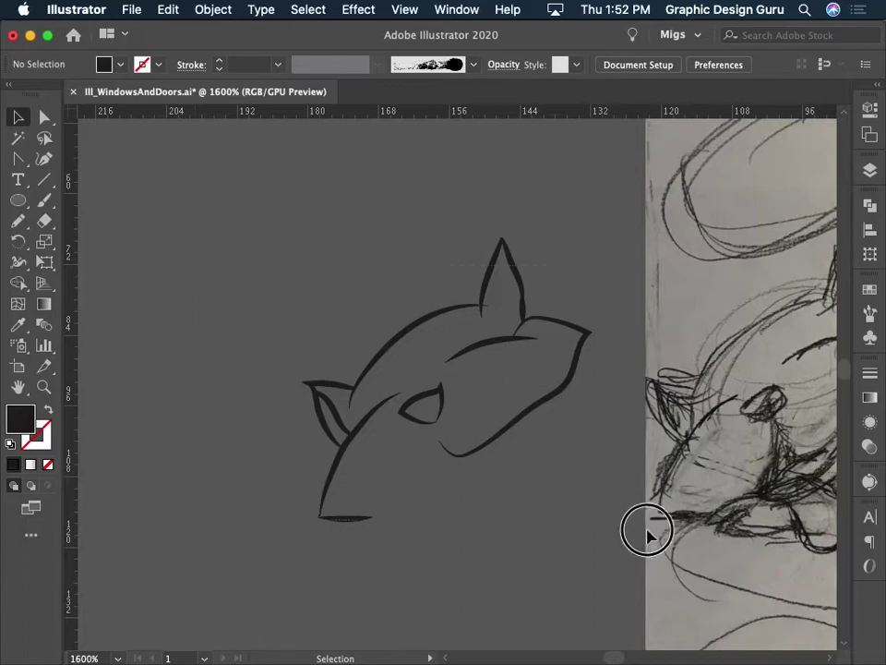
key(ctrl+a)
click(870, 206)
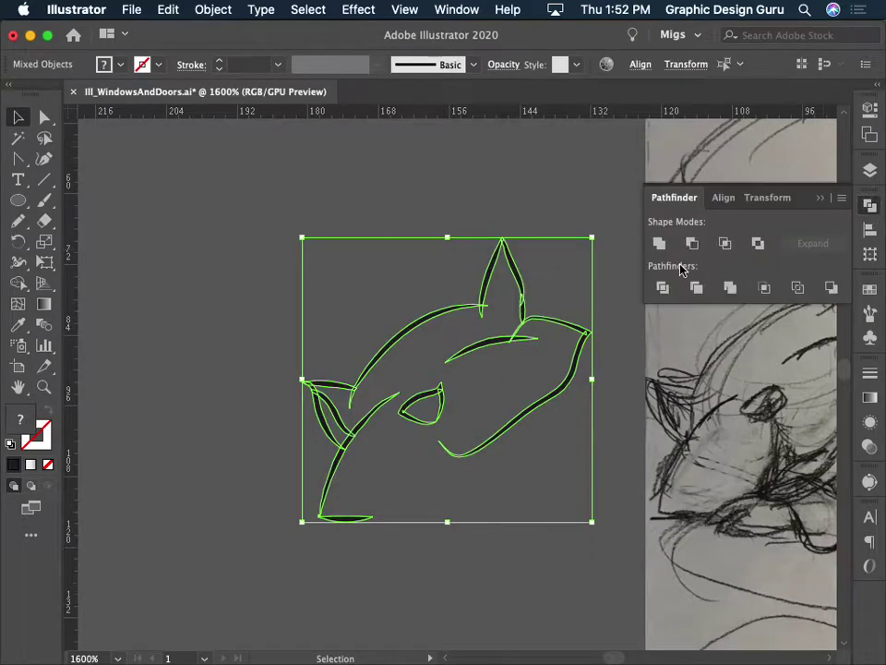
click(658, 244)
click(542, 221)
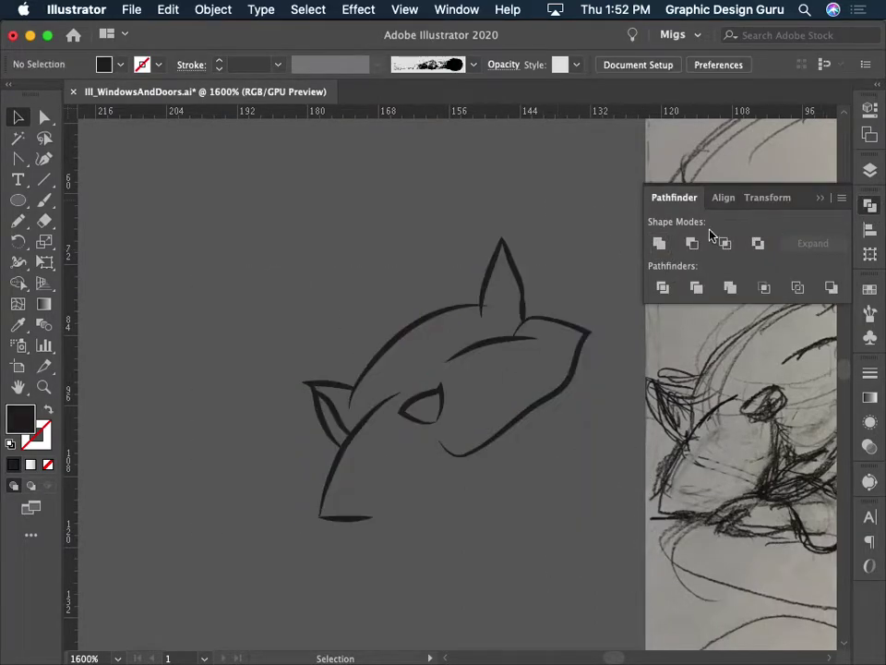
click(416, 338)
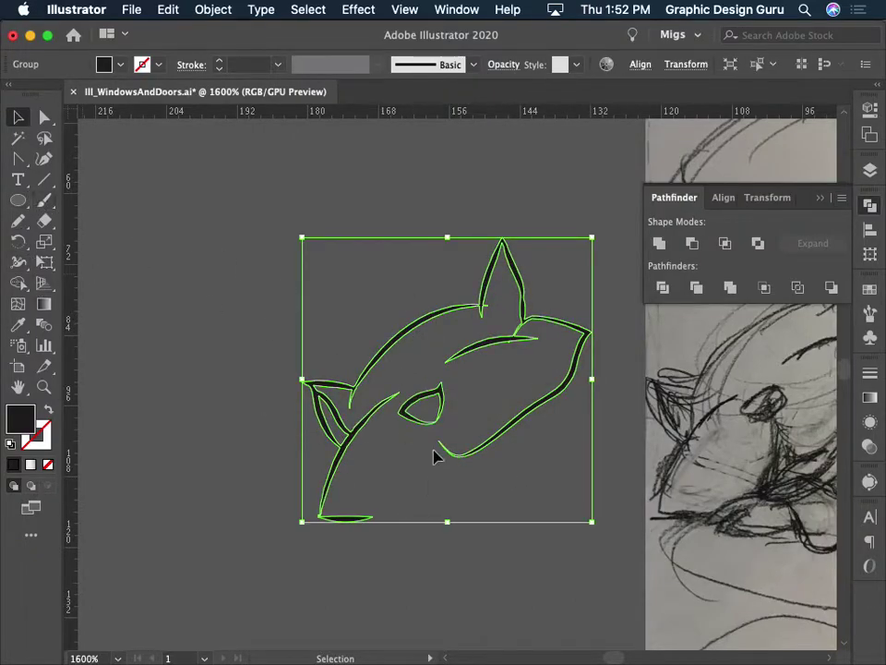
Draw a first jaw stroke from chin toward mouth, then delete it.
click(111, 189)
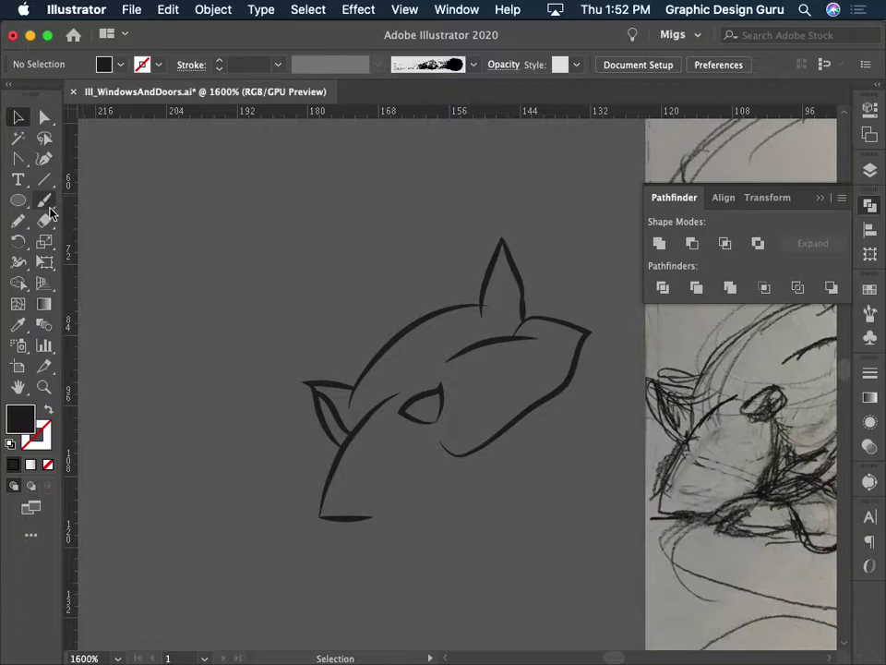
key(n)
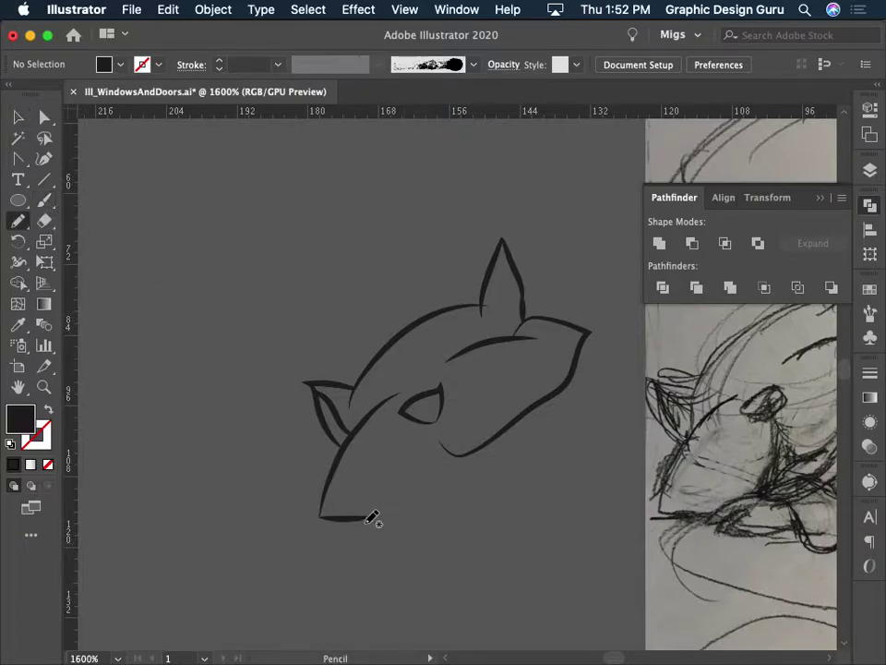
mouse_move(368, 520)
mouse_down()
mouse_move(421, 511)
mouse_move(453, 444)
mouse_up()
click(17, 116)
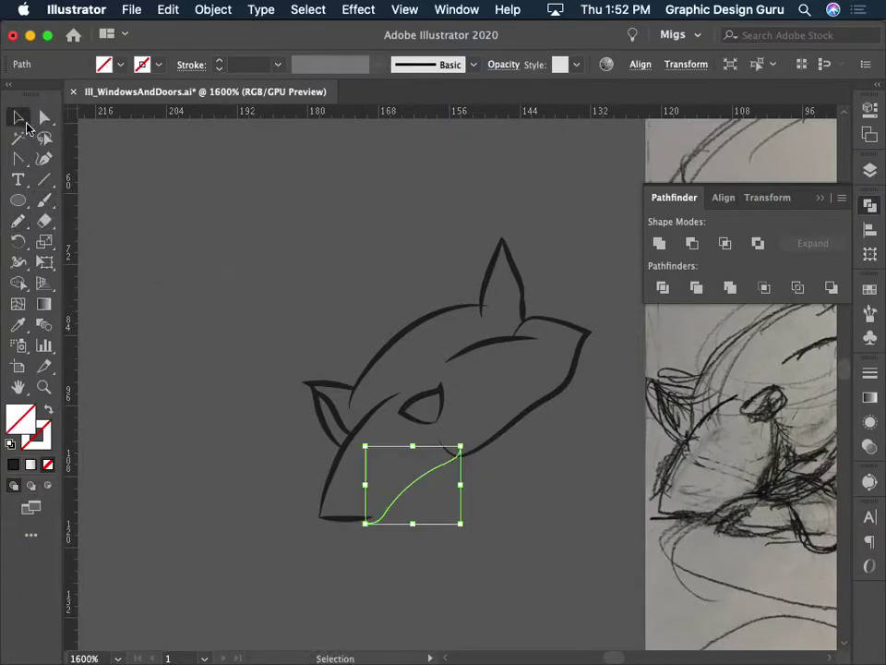
click(504, 518)
drag(396, 470, 298, 223)
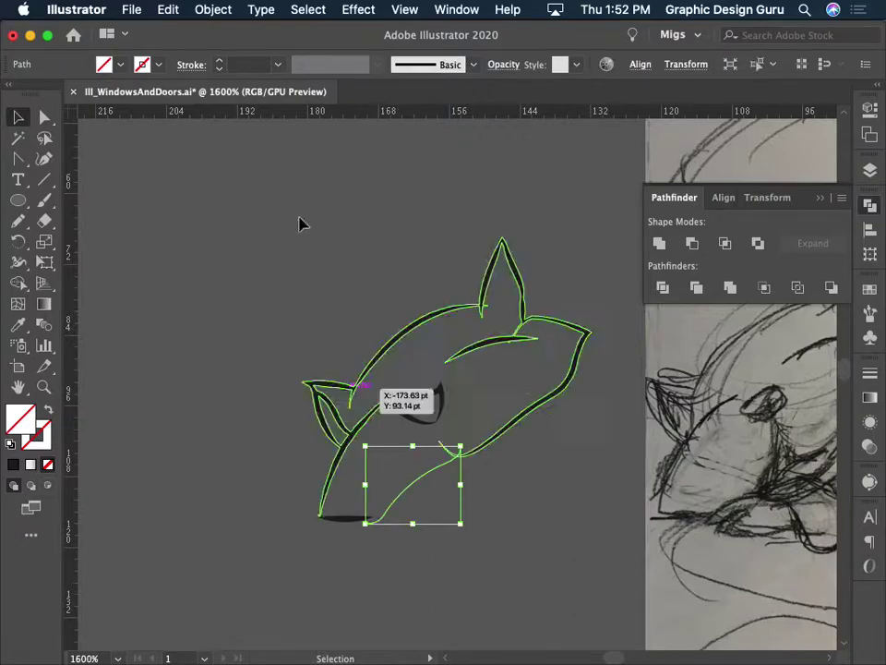
click(213, 10)
click(249, 202)
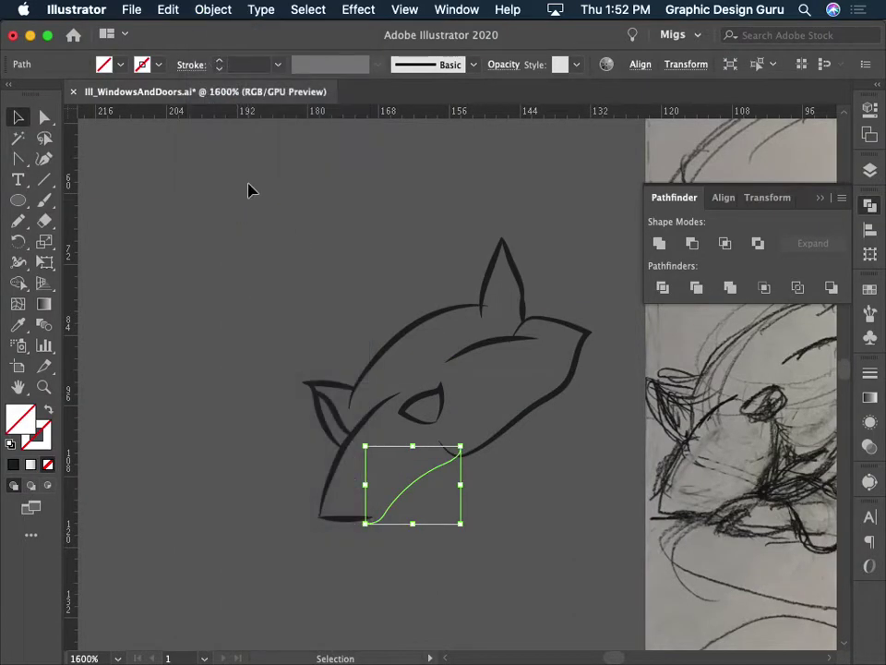
click(209, 9)
click(423, 251)
click(251, 277)
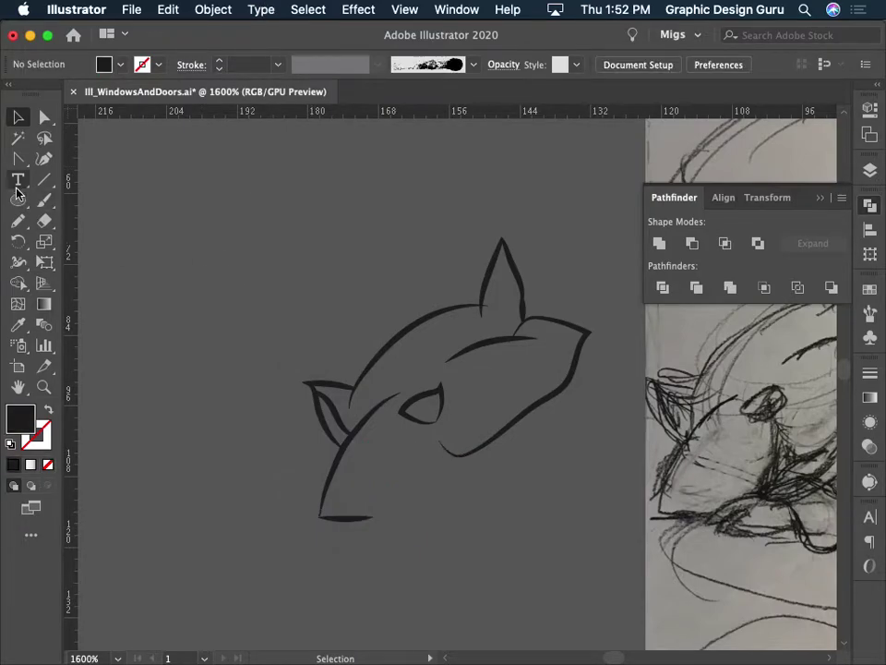
Redraw the jaw line from chin to mouth as a black, tapered-width stroke.
click(18, 221)
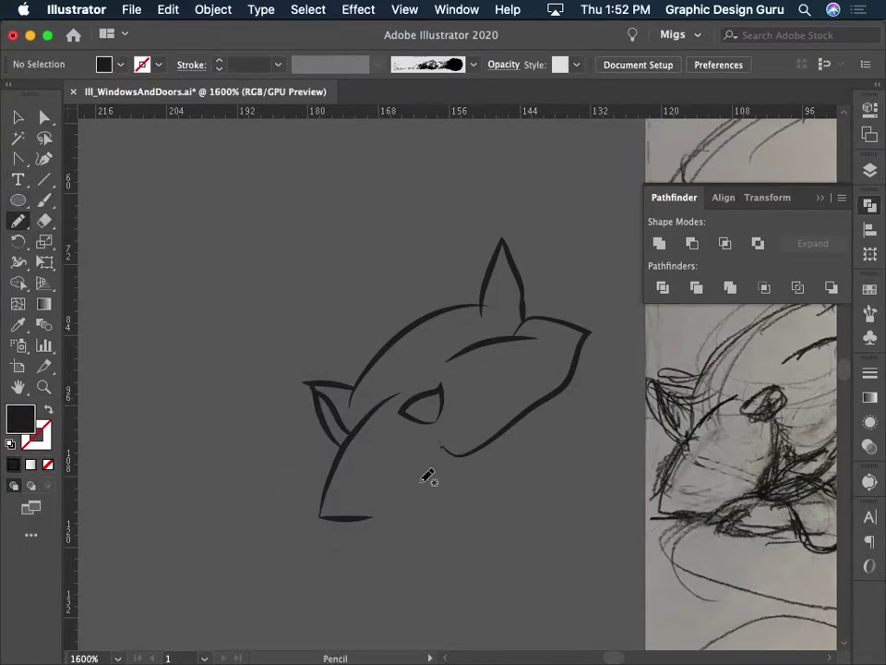
drag(366, 522, 464, 444)
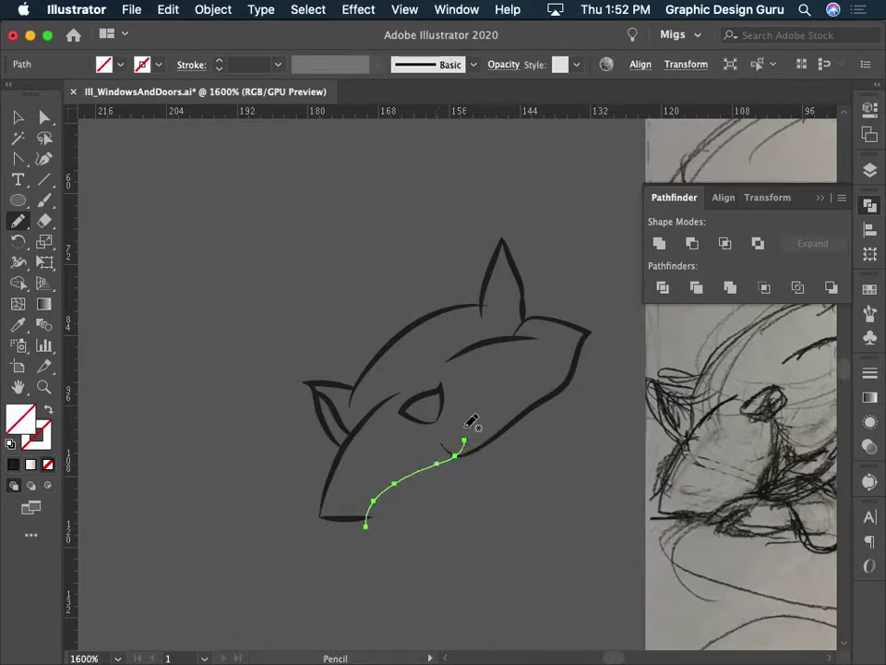
click(119, 64)
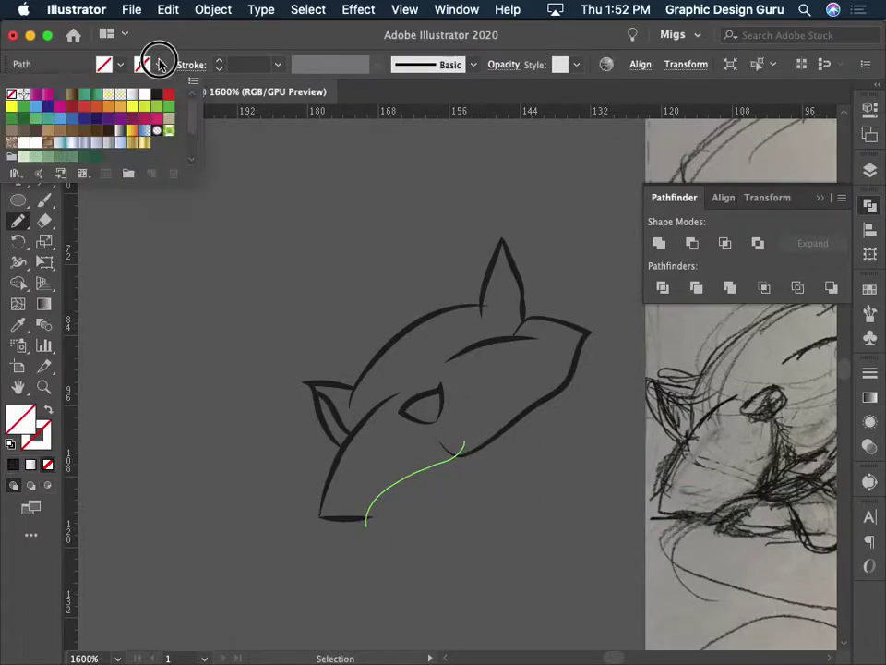
click(156, 94)
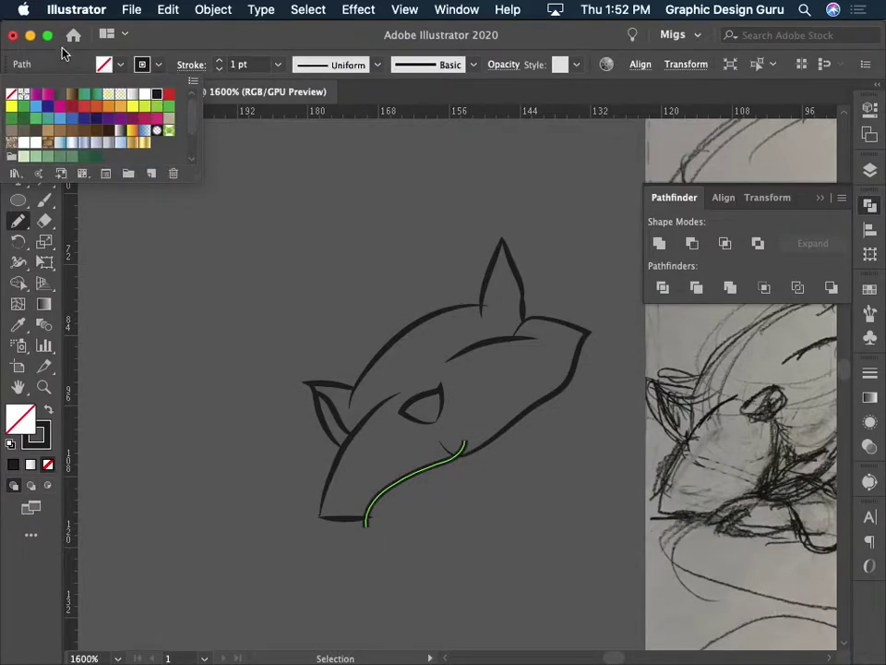
click(376, 65)
click(336, 119)
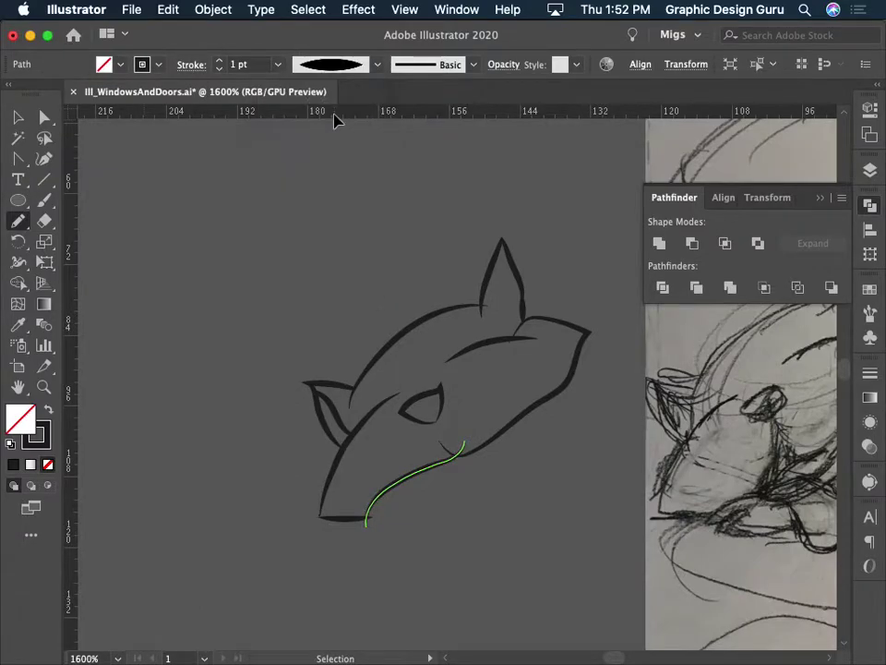
Expand the jaw stroke's appearance into a solid black filled shape.
key(v)
click(154, 183)
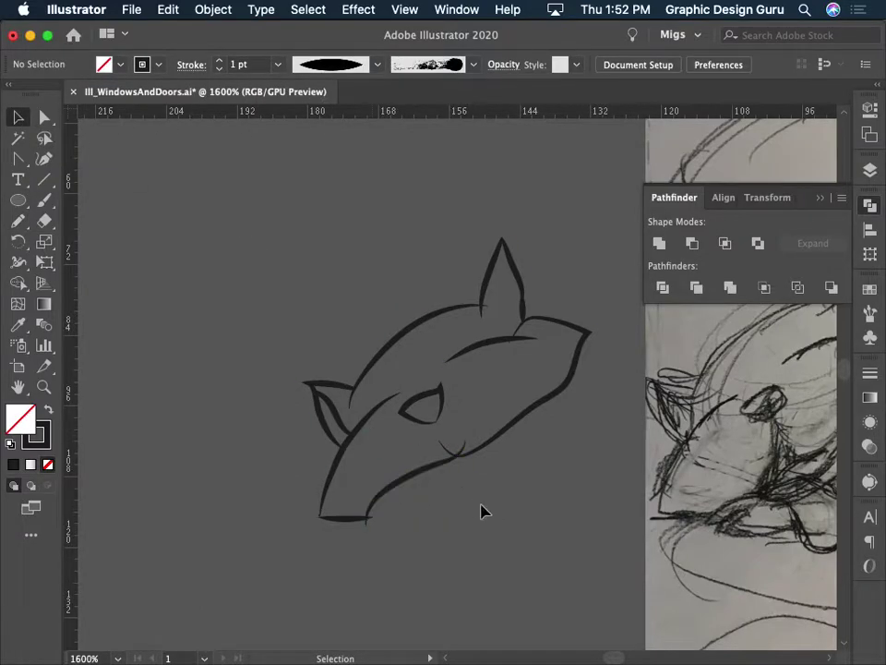
click(420, 489)
click(213, 9)
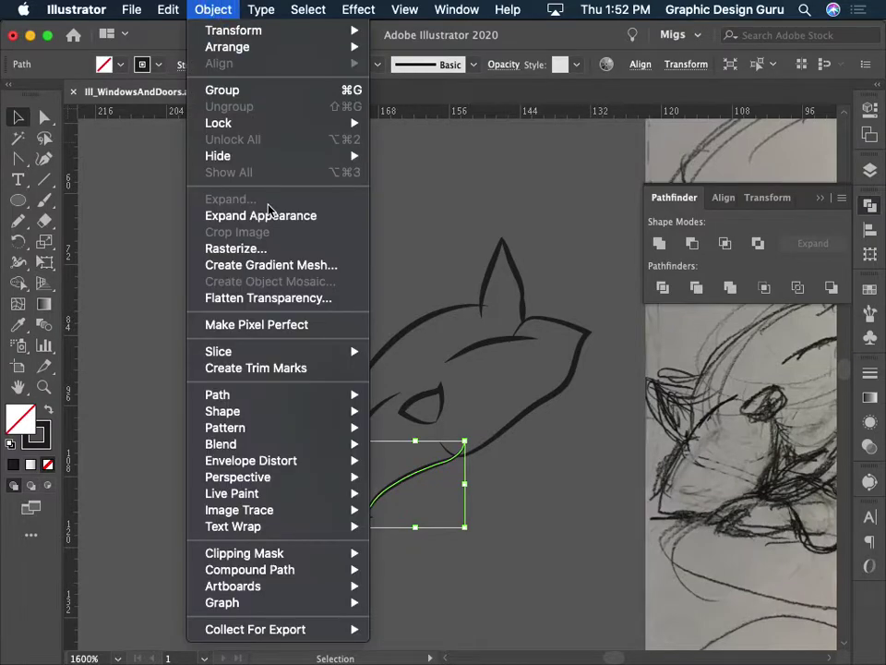
click(268, 213)
click(360, 358)
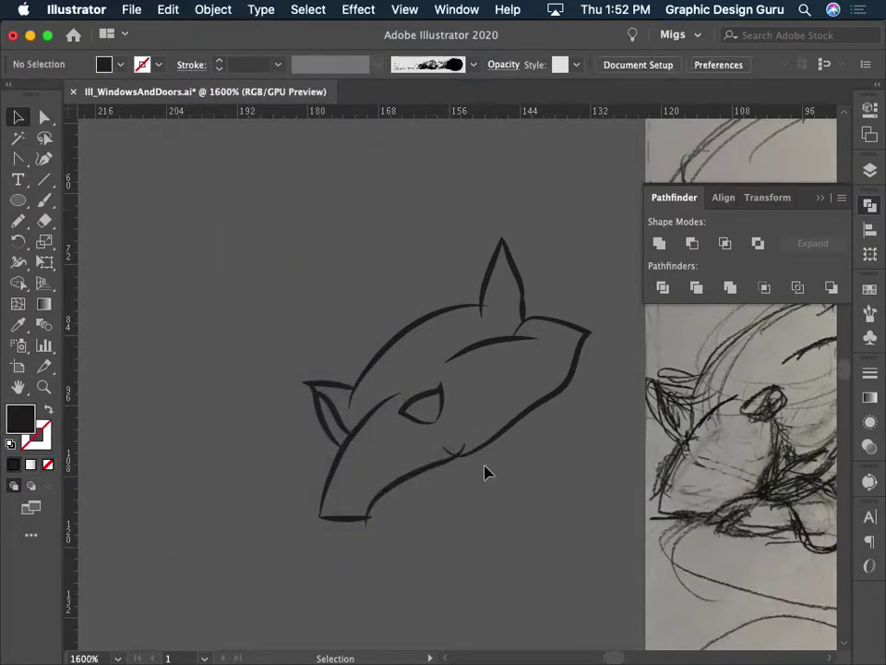
Trim the leftover stubs at the mouth and chin with the Shape Builder.
key(super+a)
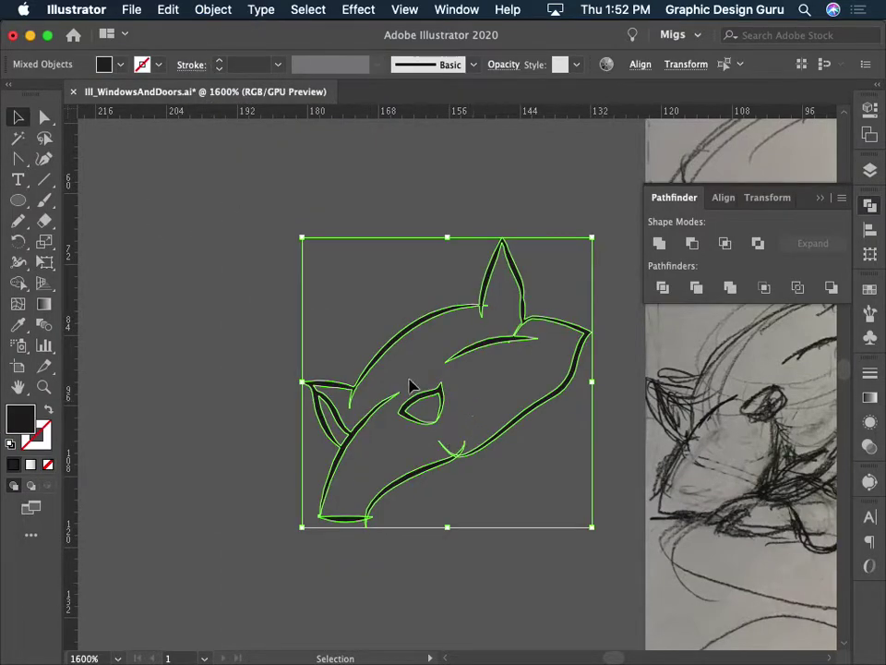
key(shift+m)
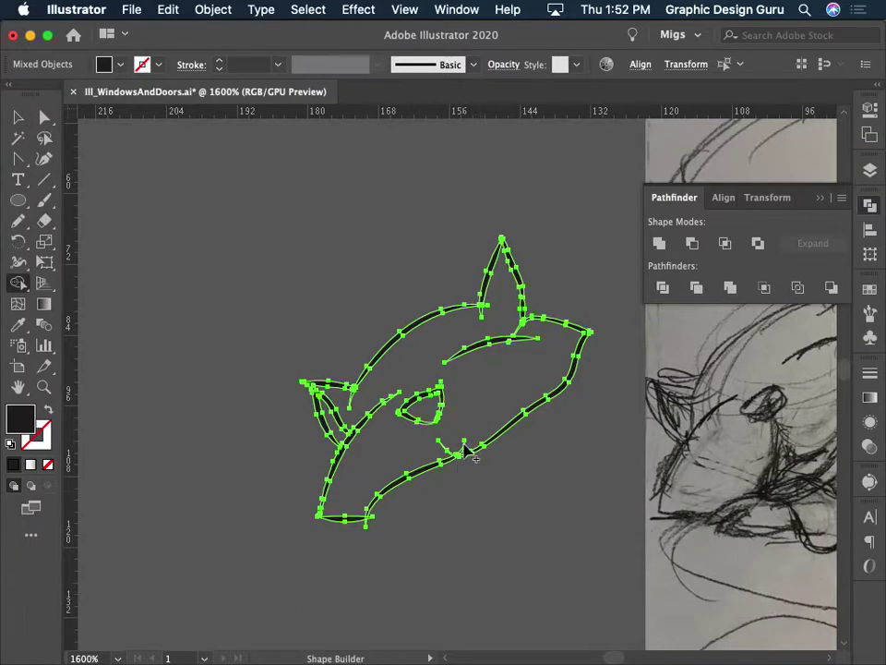
alt+click(463, 447)
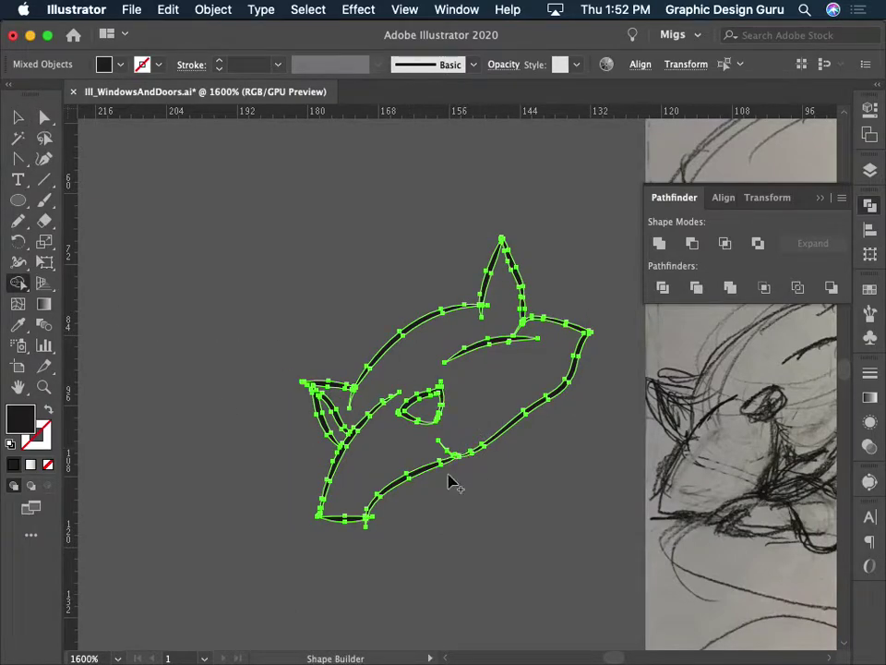
alt+click(374, 524)
alt+click(367, 526)
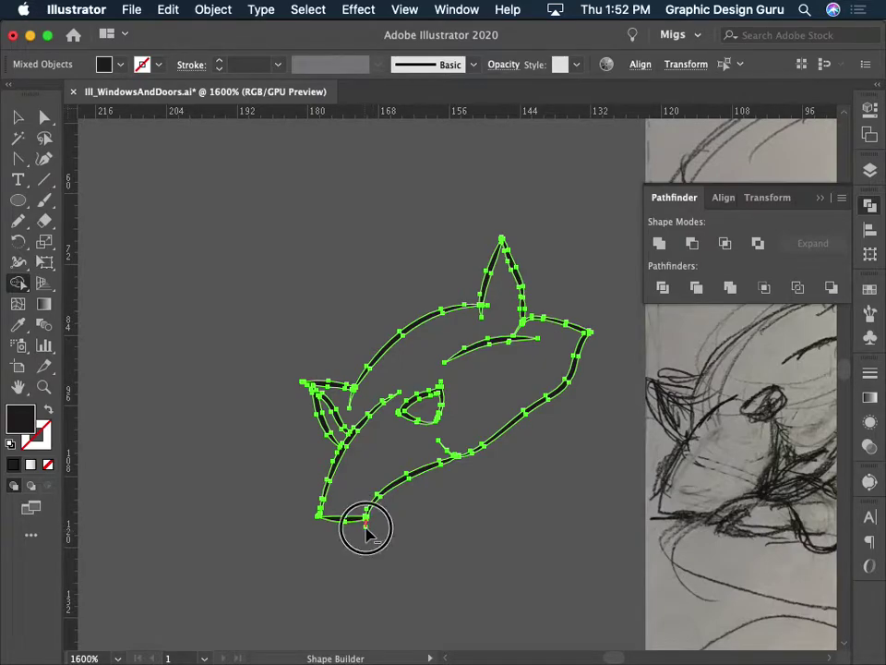
Select all the cat head paths and merge them into one shape.
key(v)
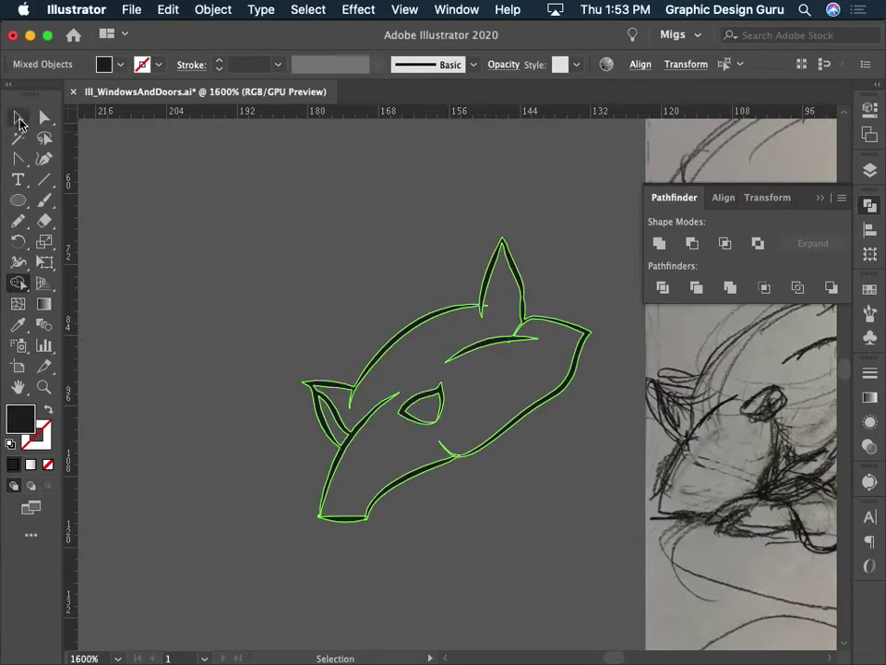
click(19, 120)
click(452, 431)
key(super+a)
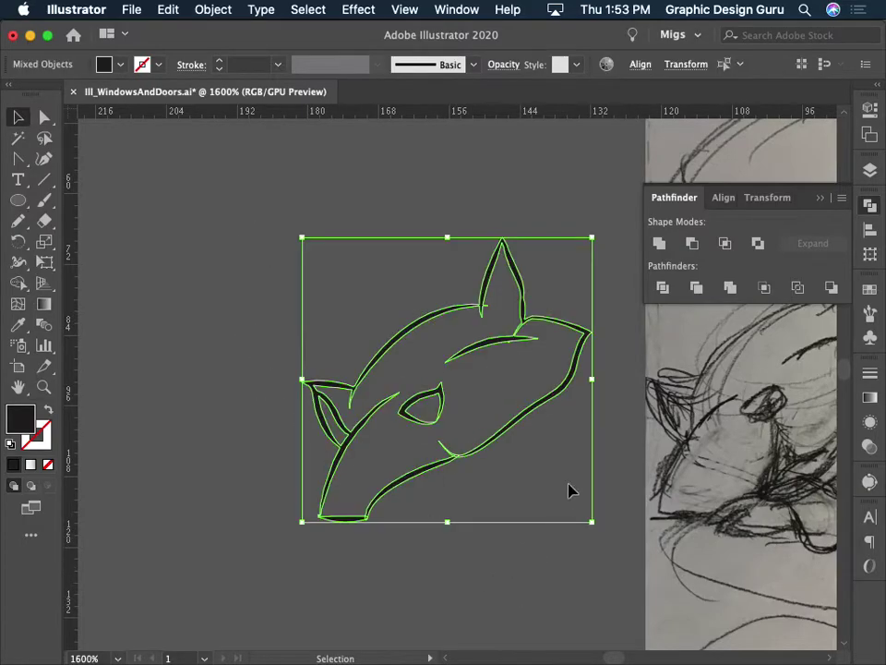
click(659, 243)
click(386, 206)
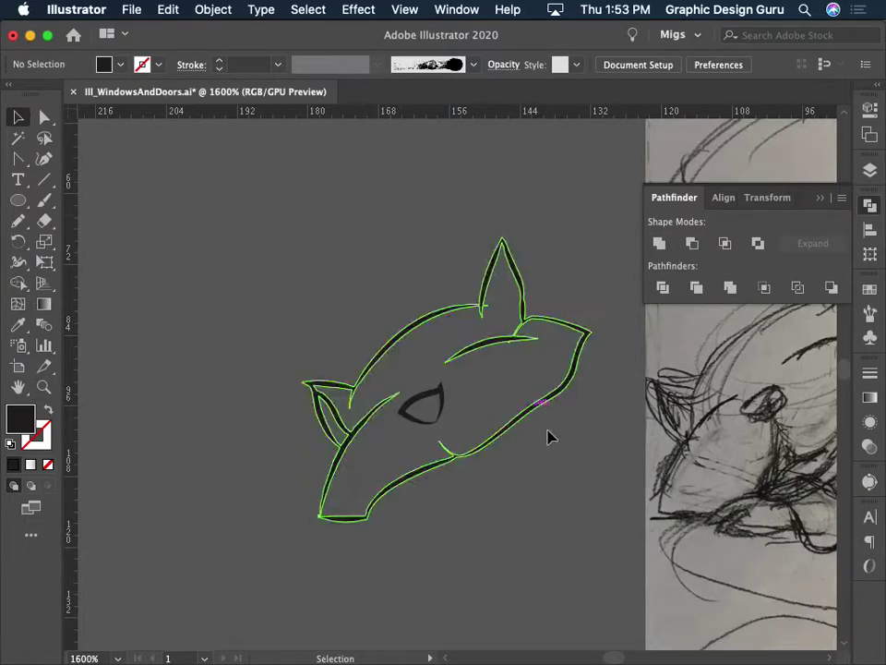
click(395, 347)
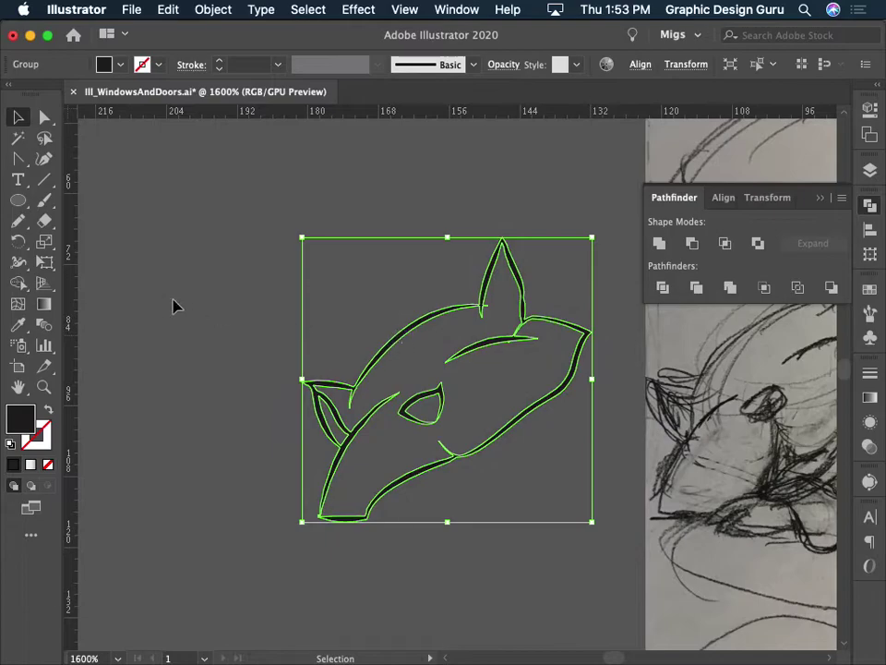
Fill the cat head region with orange using the Live Paint Bucket.
click(28, 292)
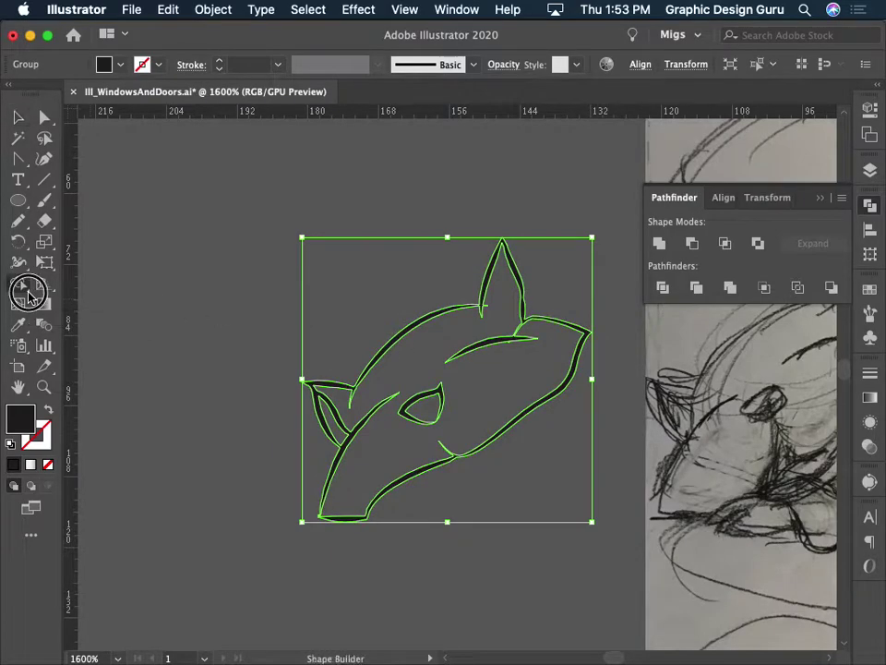
click(80, 304)
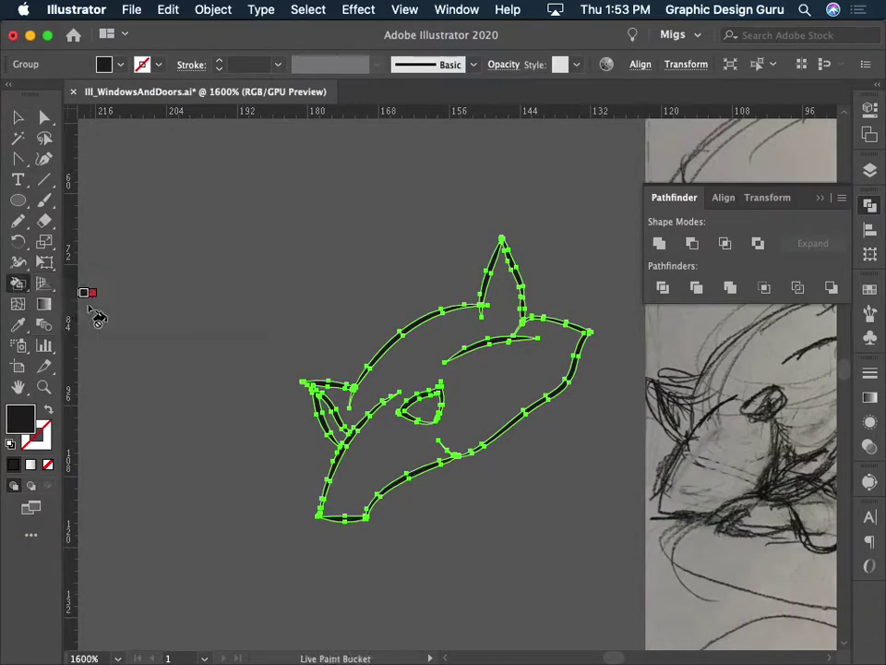
click(108, 65)
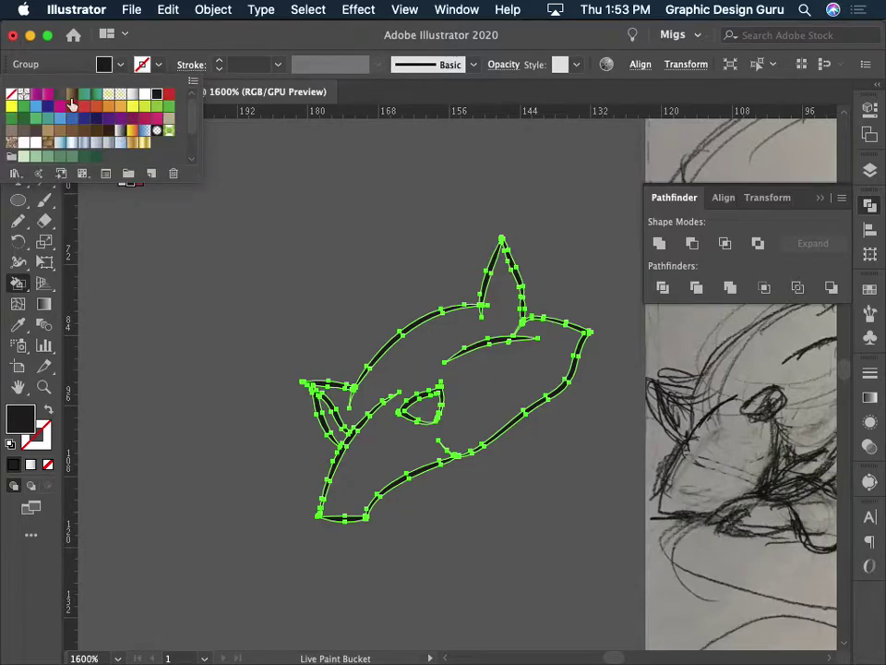
click(60, 131)
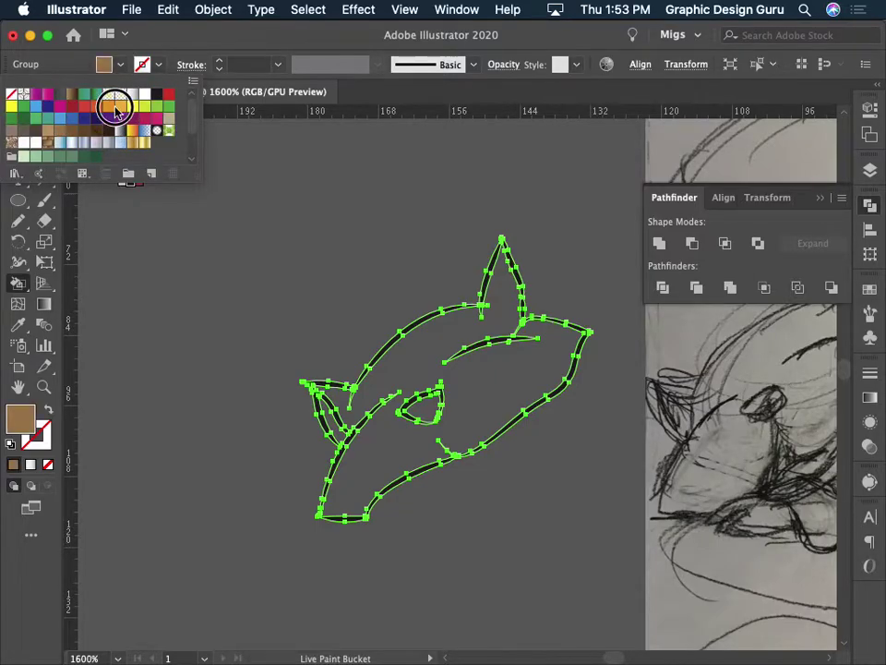
click(113, 105)
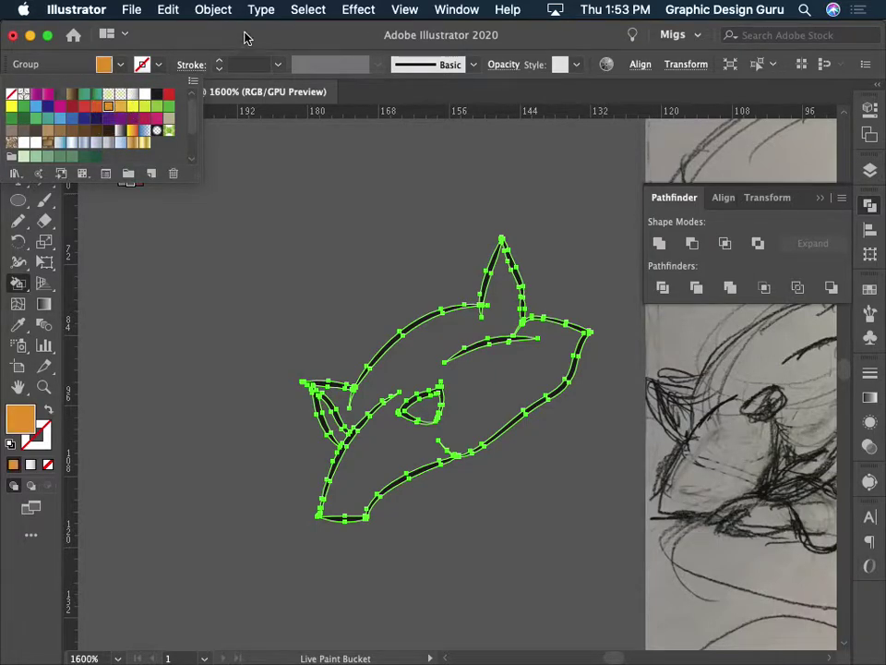
click(435, 369)
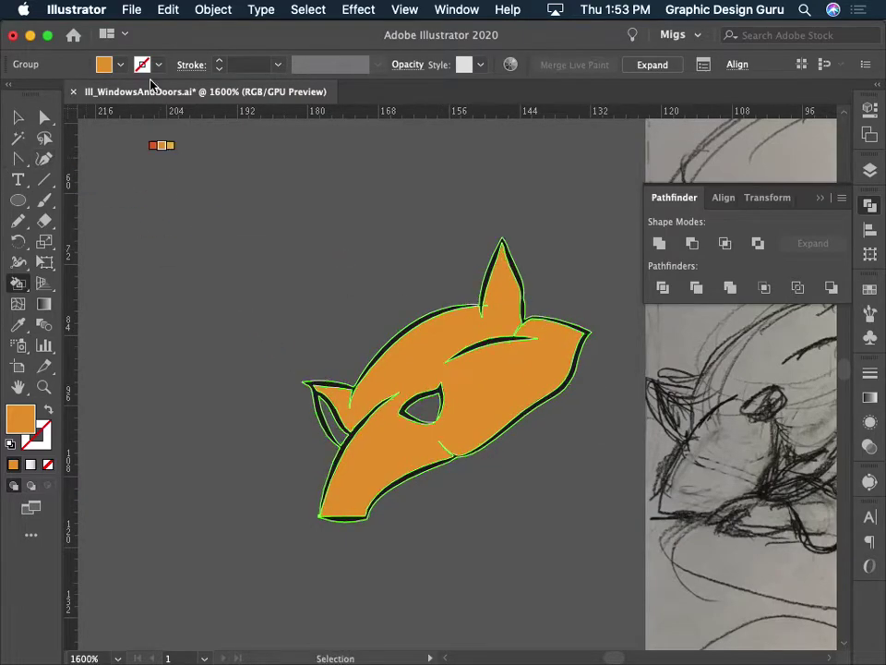
Fill the eye with red-orange, then select the whole cat head group.
click(120, 64)
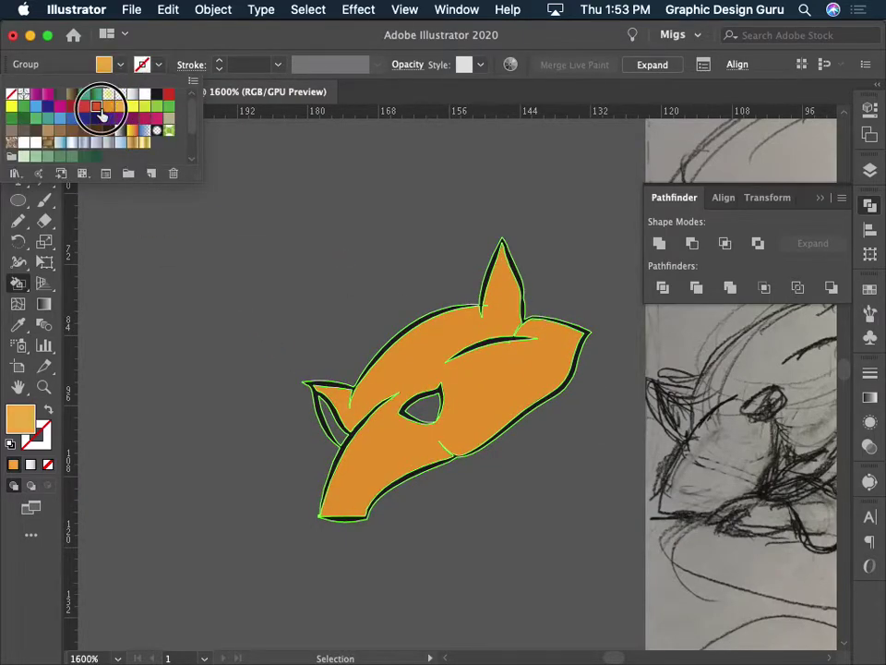
click(109, 105)
click(411, 411)
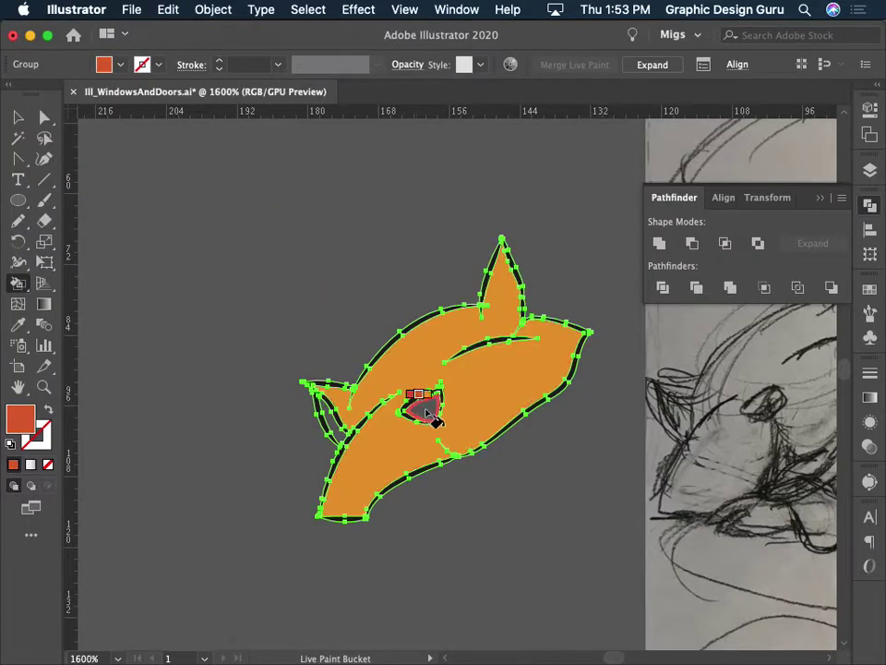
click(17, 120)
click(204, 211)
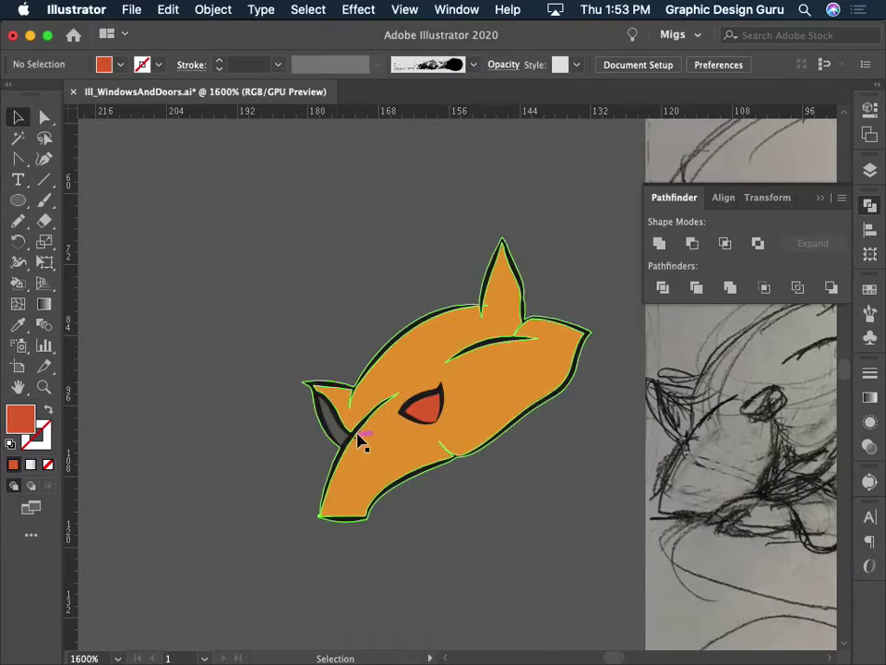
click(483, 590)
drag(484, 591, 338, 380)
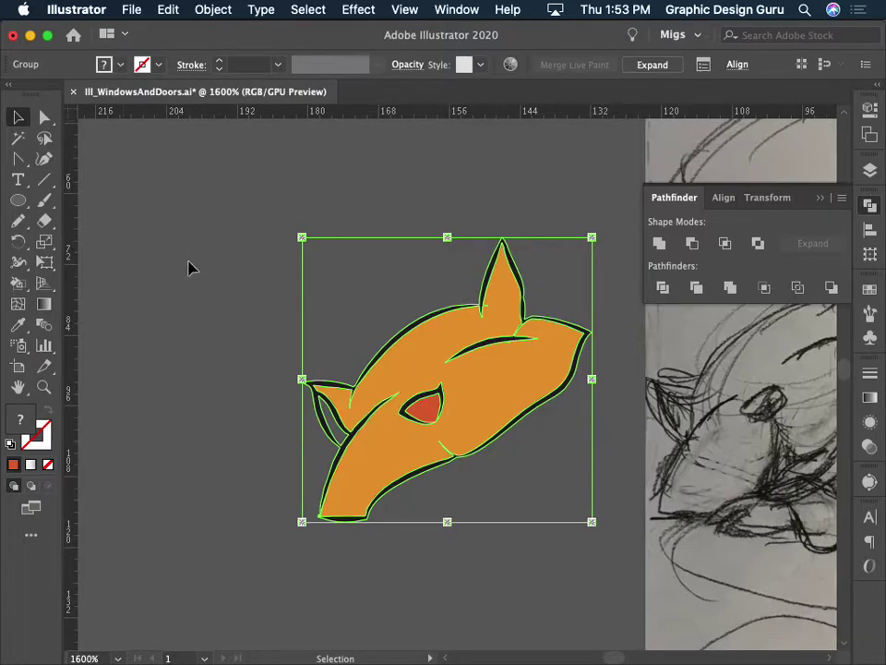
Live-paint the inner left ear with the red-orange swatch, then deselect.
key(k)
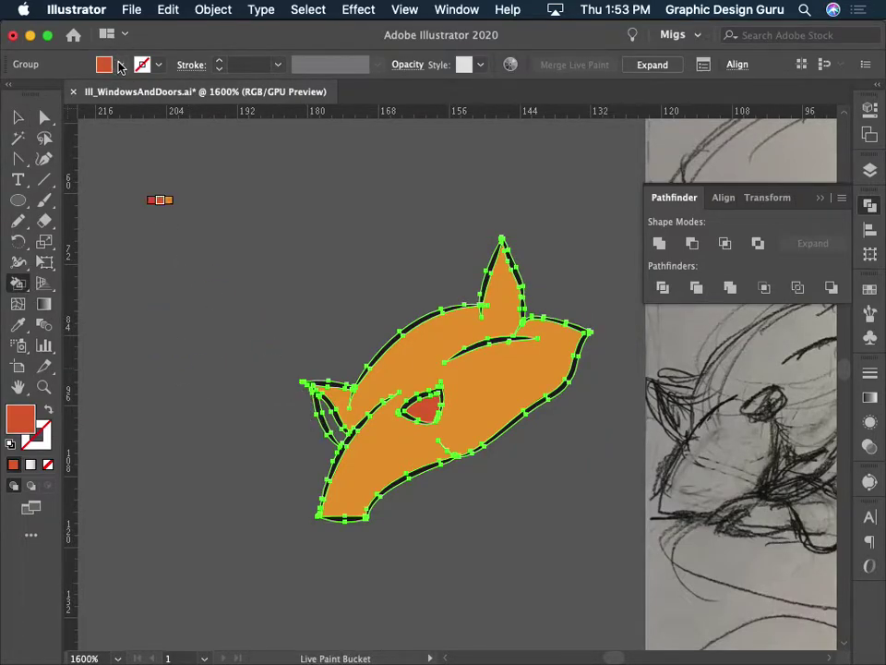
click(120, 66)
click(121, 108)
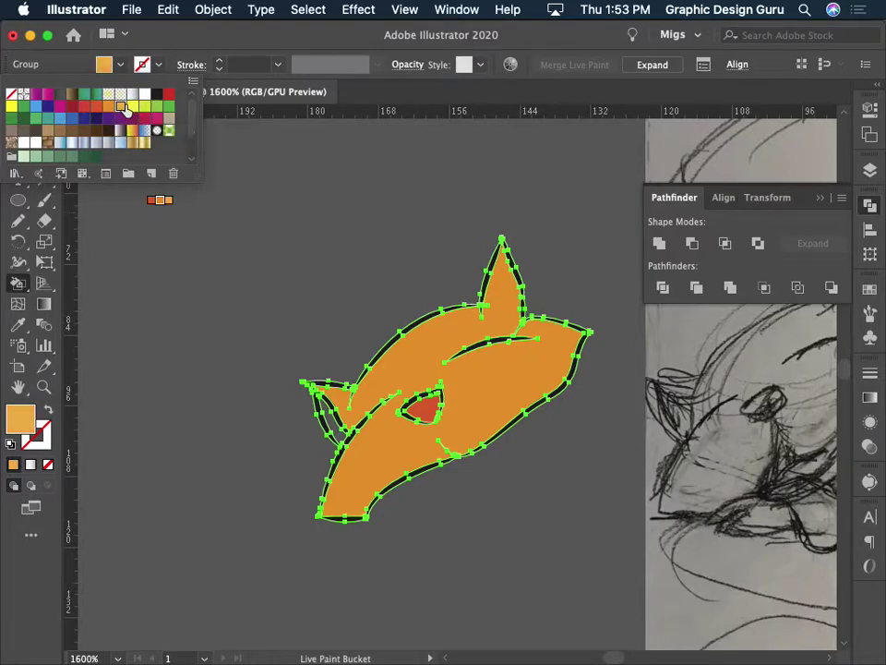
click(100, 109)
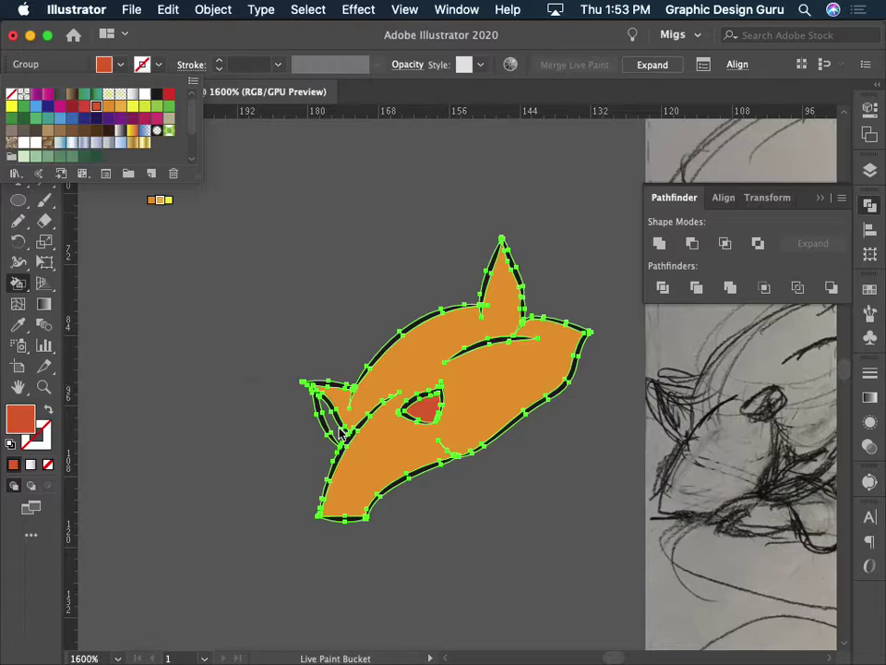
click(110, 108)
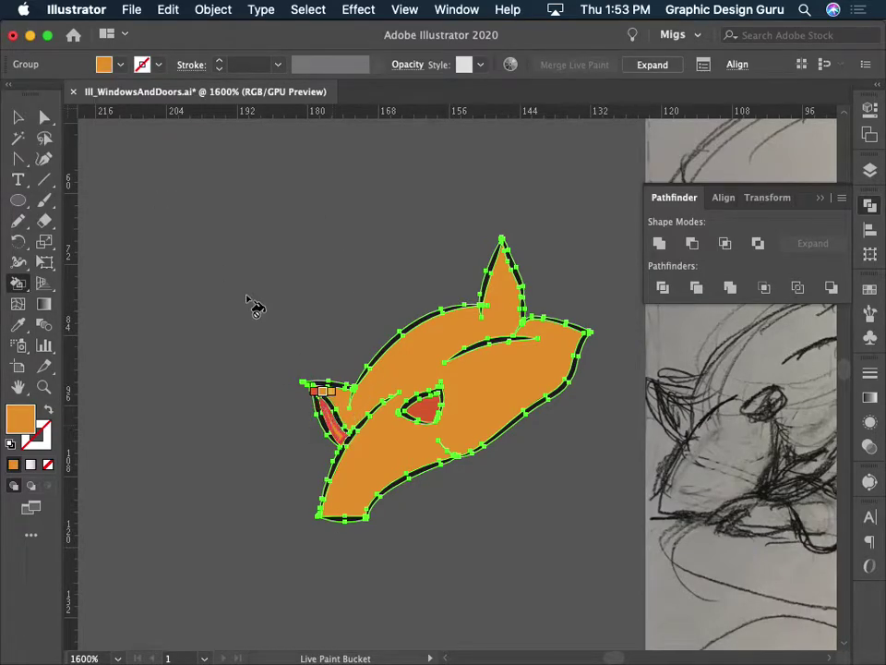
click(24, 112)
click(120, 65)
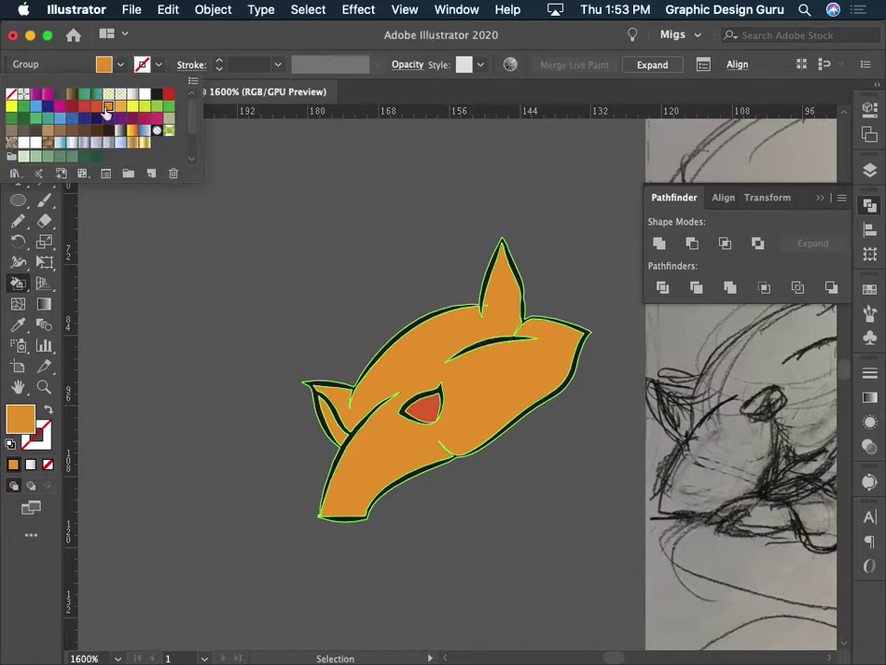
click(96, 106)
click(335, 419)
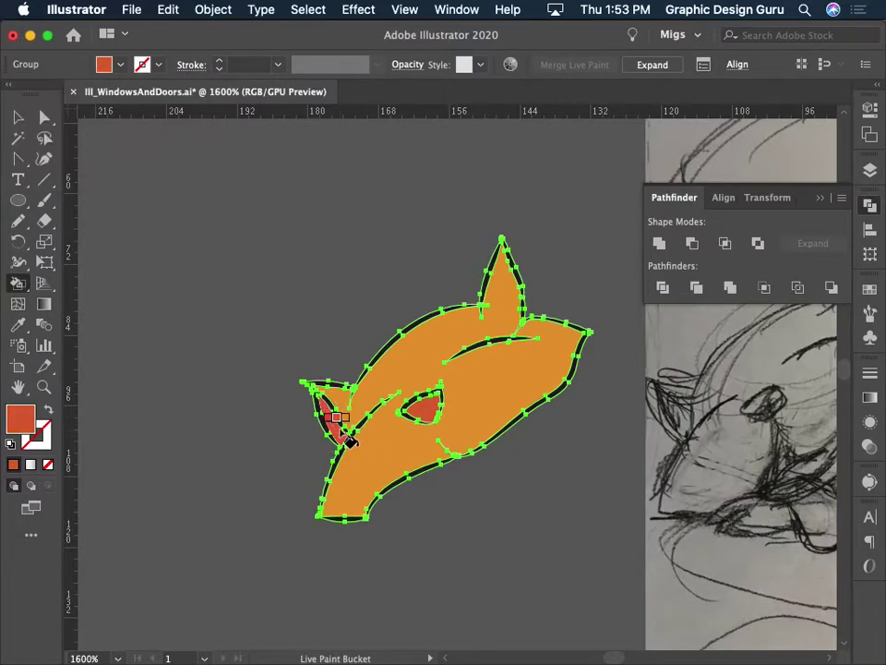
key(v)
click(127, 173)
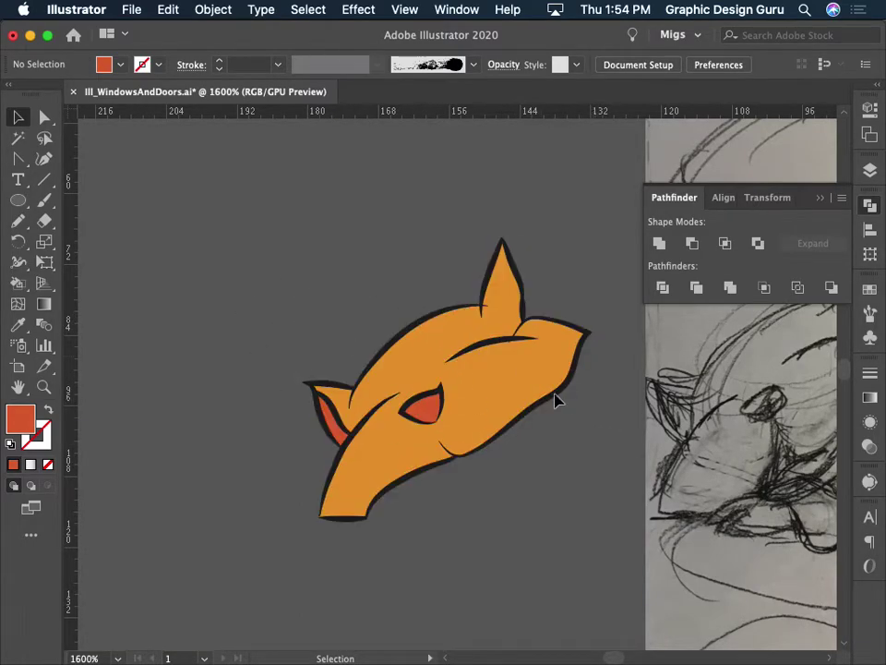
Expand the live-painted cat head group with Object > Expand.
click(415, 349)
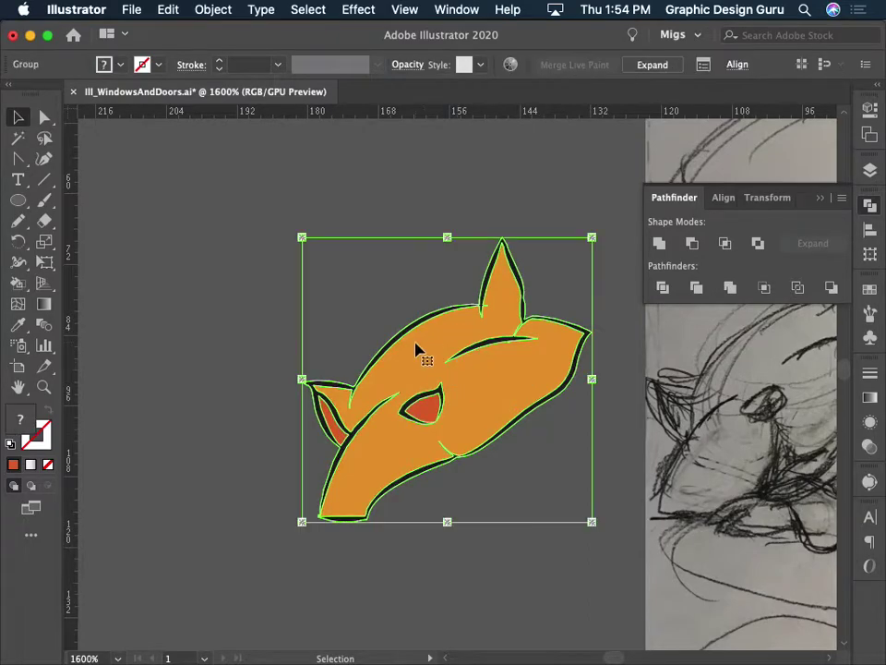
click(209, 10)
click(231, 200)
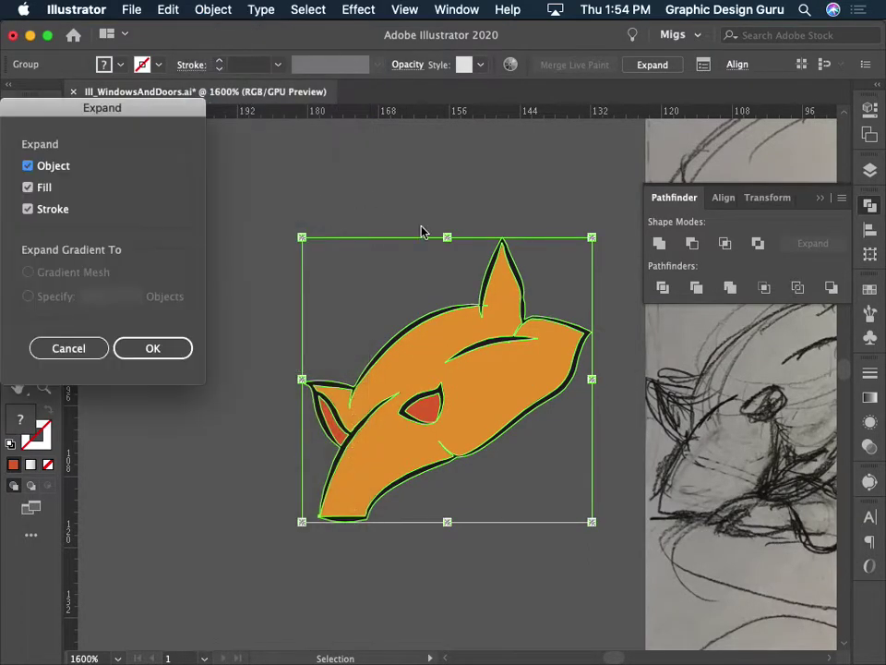
click(178, 339)
click(249, 201)
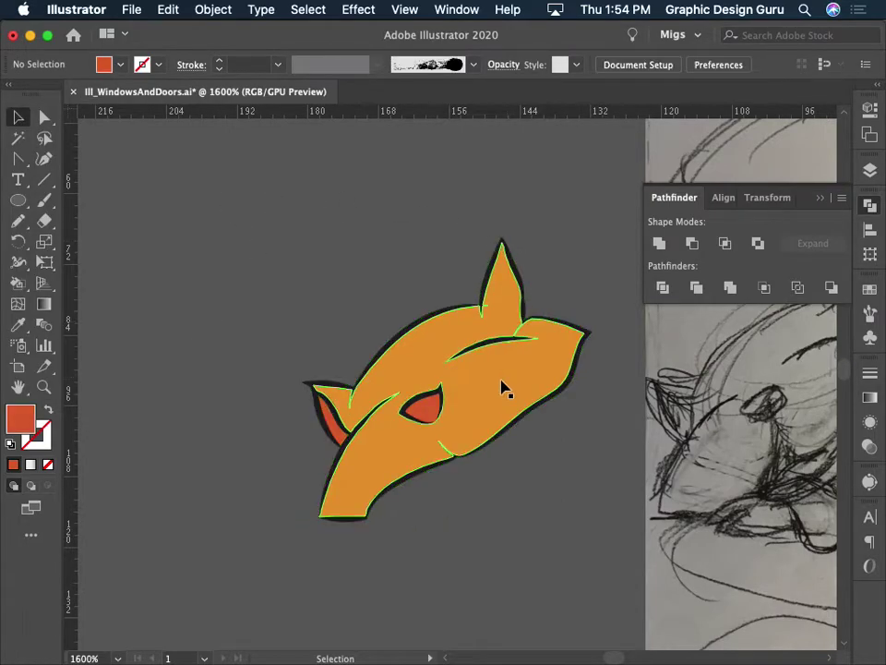
click(403, 365)
Ungroup the expanded artwork and drag the orange fill away from the black outline.
click(293, 13)
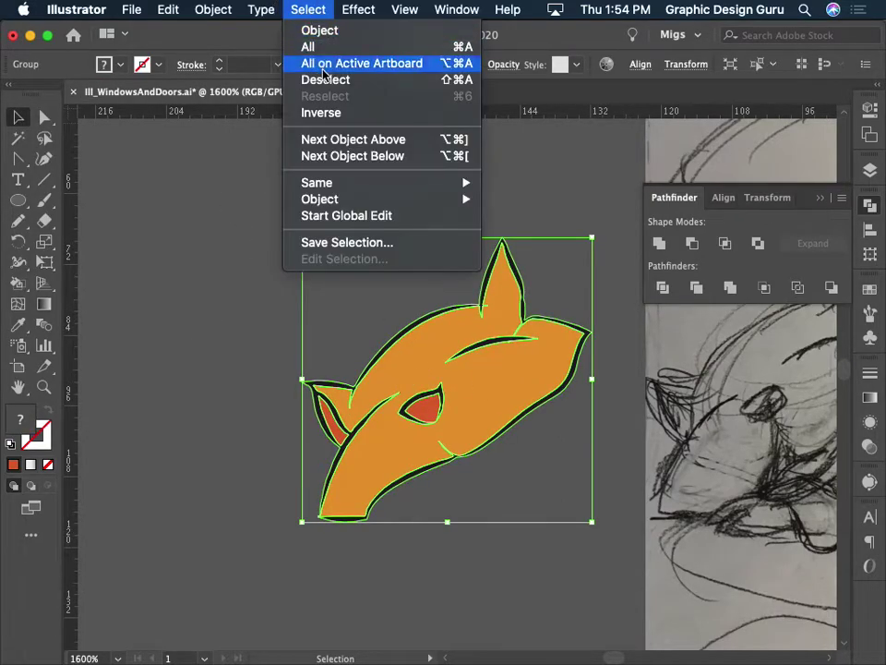
click(218, 107)
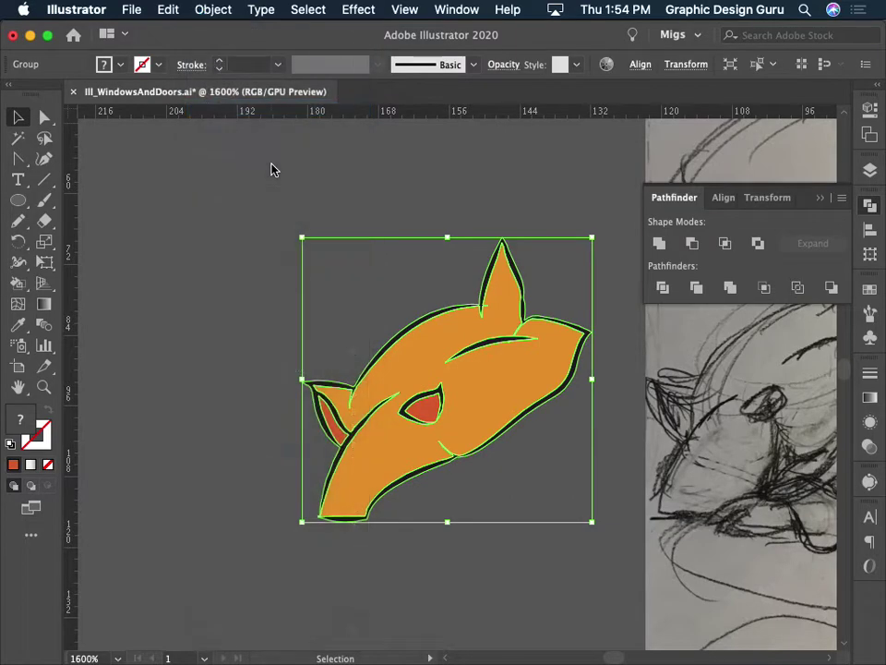
click(314, 249)
click(392, 372)
drag(405, 368, 302, 360)
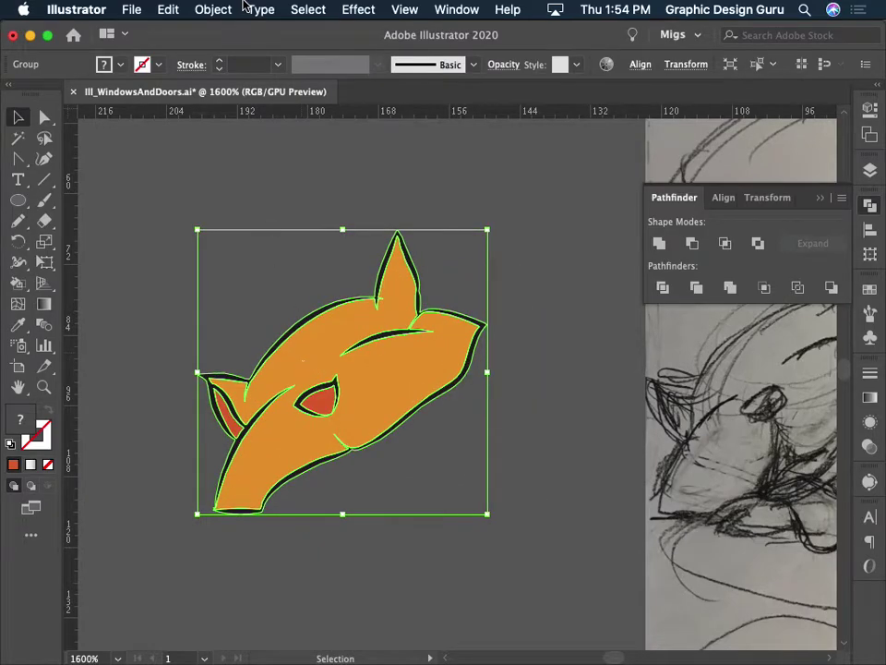
click(212, 9)
click(262, 105)
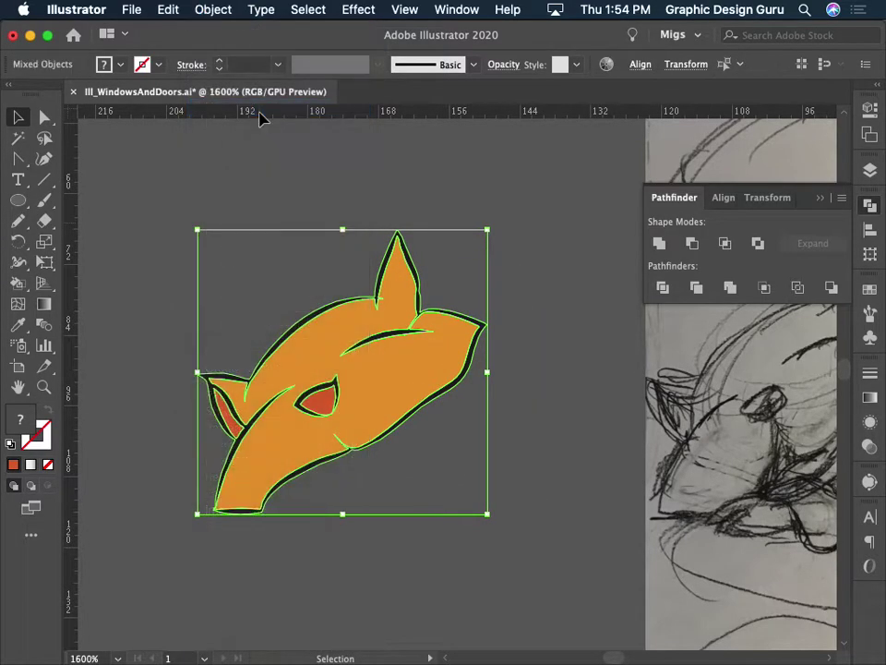
click(213, 10)
click(402, 150)
key(super+shift+a)
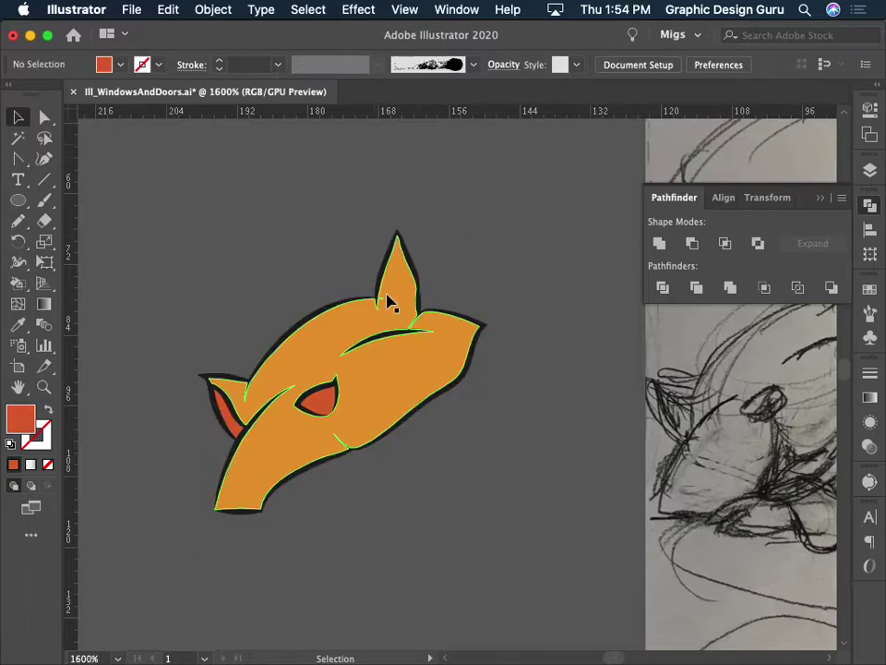
mouse_move(395, 301)
mouse_down()
mouse_move(420, 300)
mouse_move(555, 435)
mouse_up()
Draw a red circle inside the orange fill shape using Draw Inside.
click(495, 382)
drag(495, 382, 437, 192)
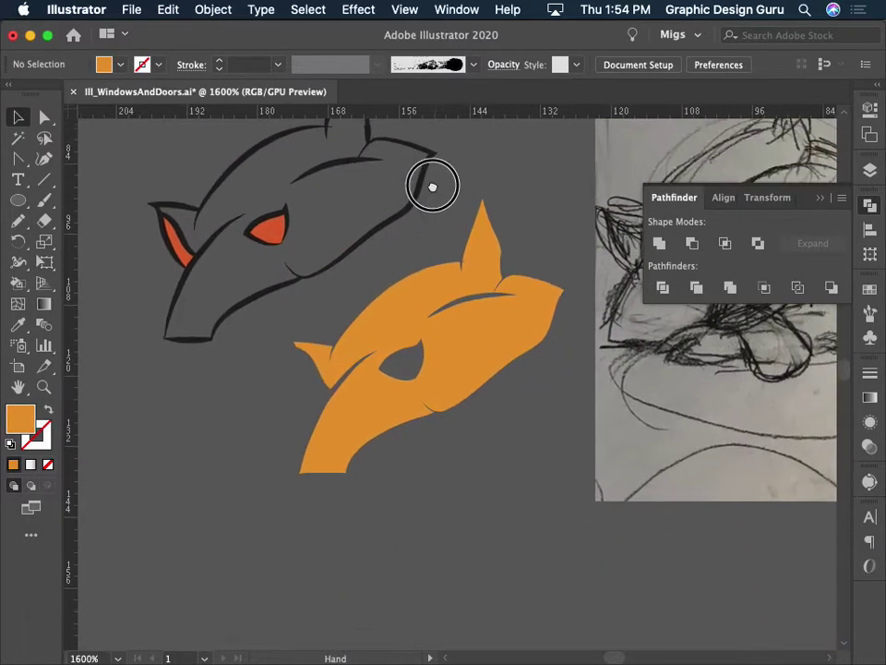
click(469, 330)
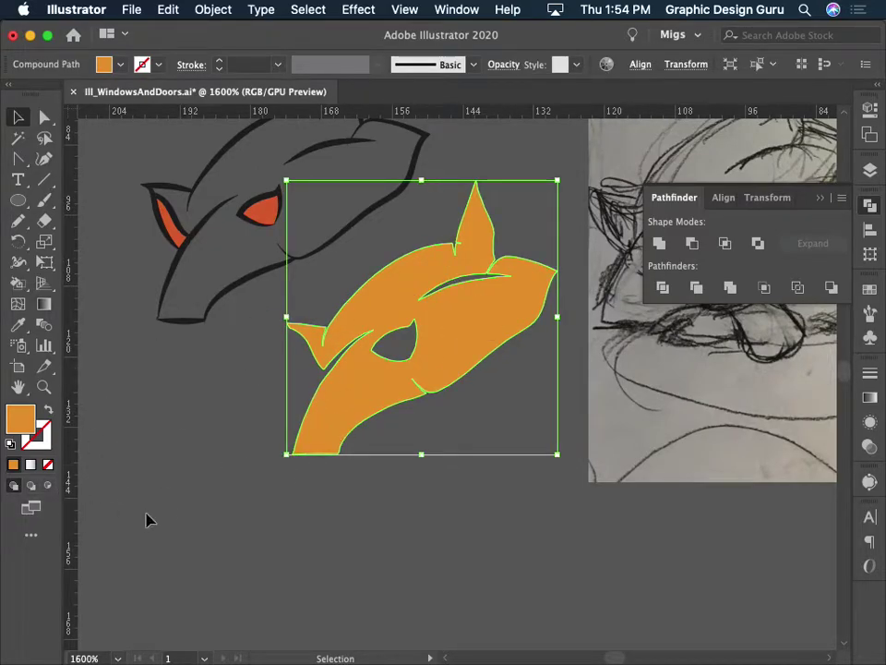
click(48, 486)
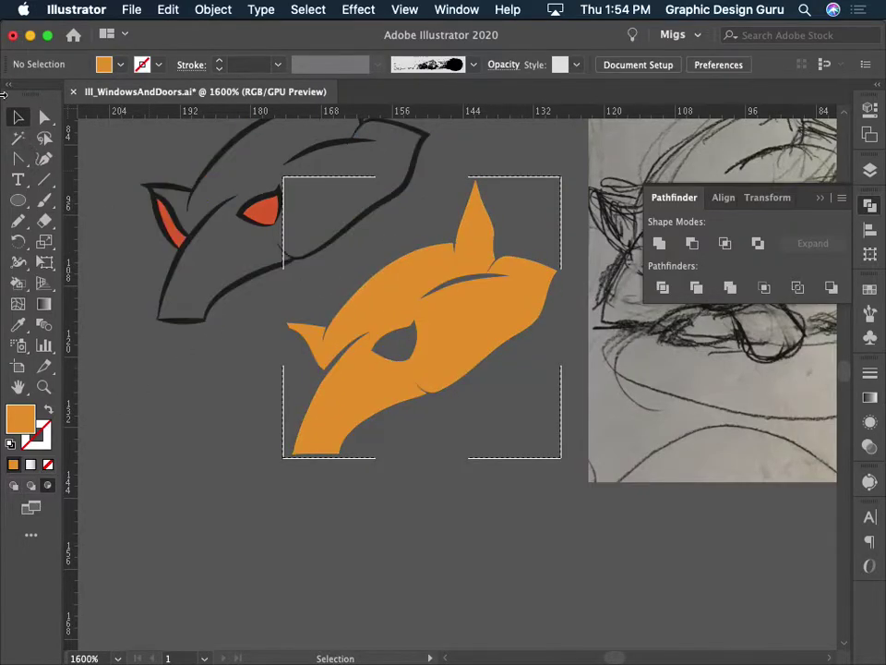
click(19, 201)
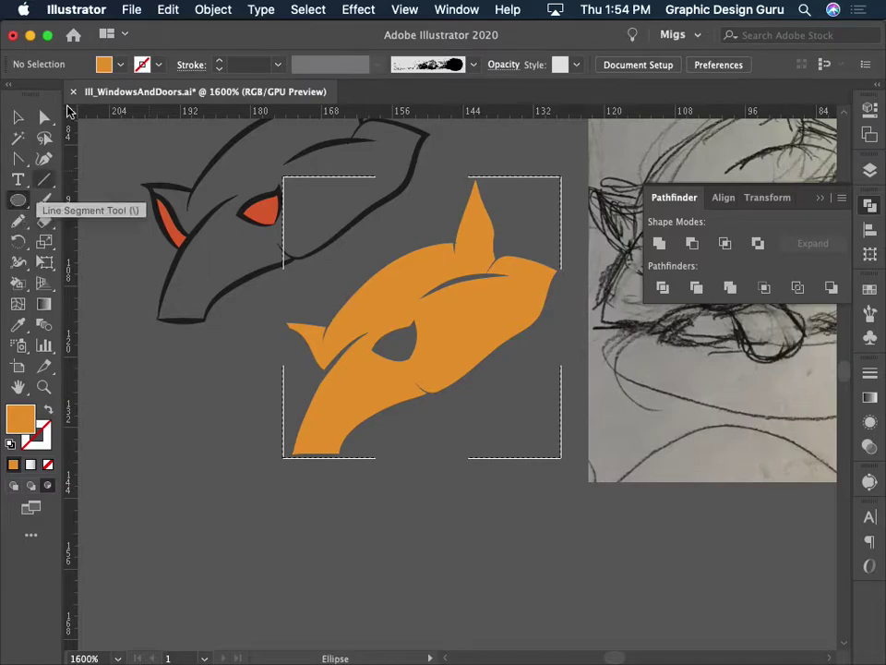
click(119, 66)
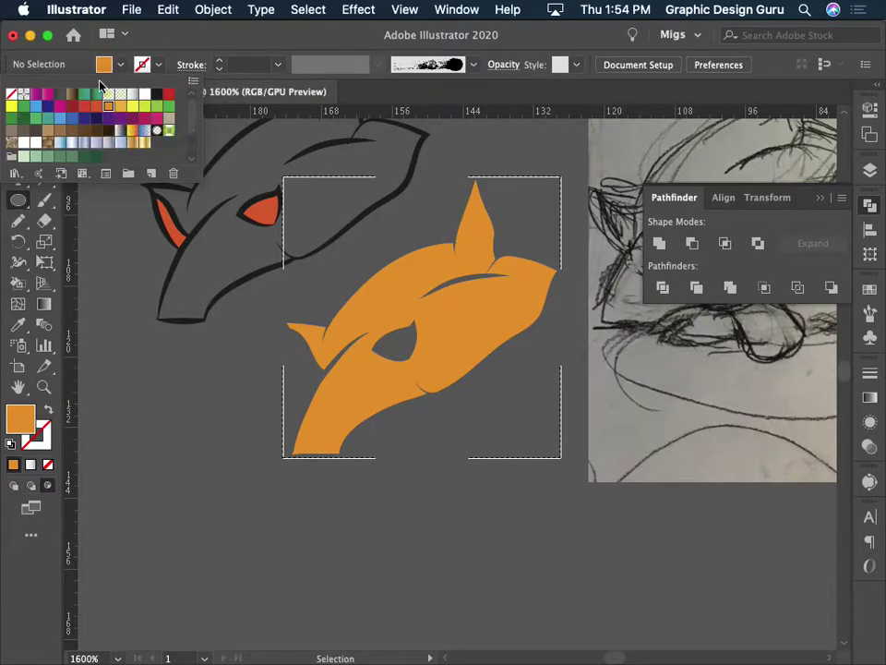
click(84, 110)
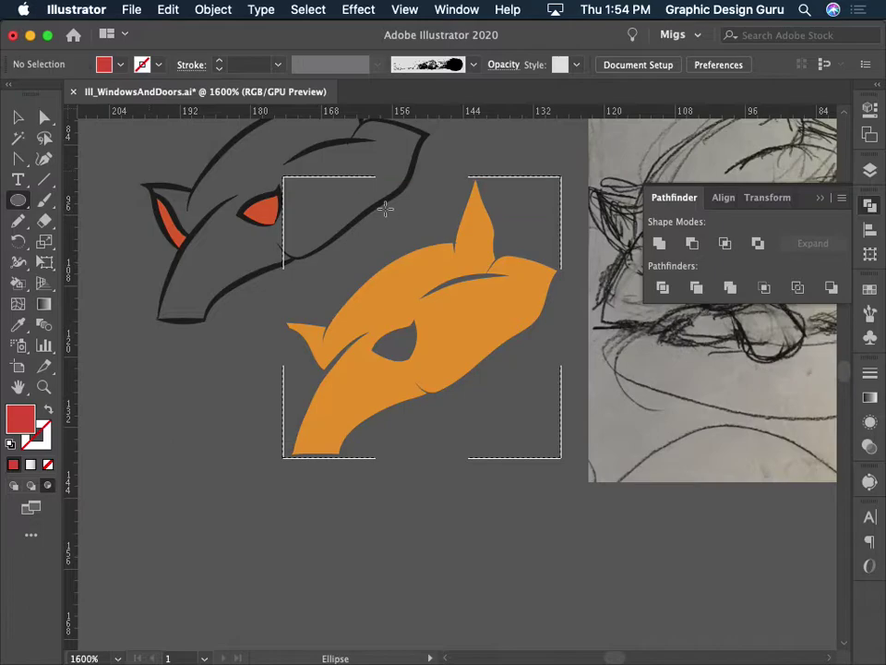
drag(274, 265, 537, 535)
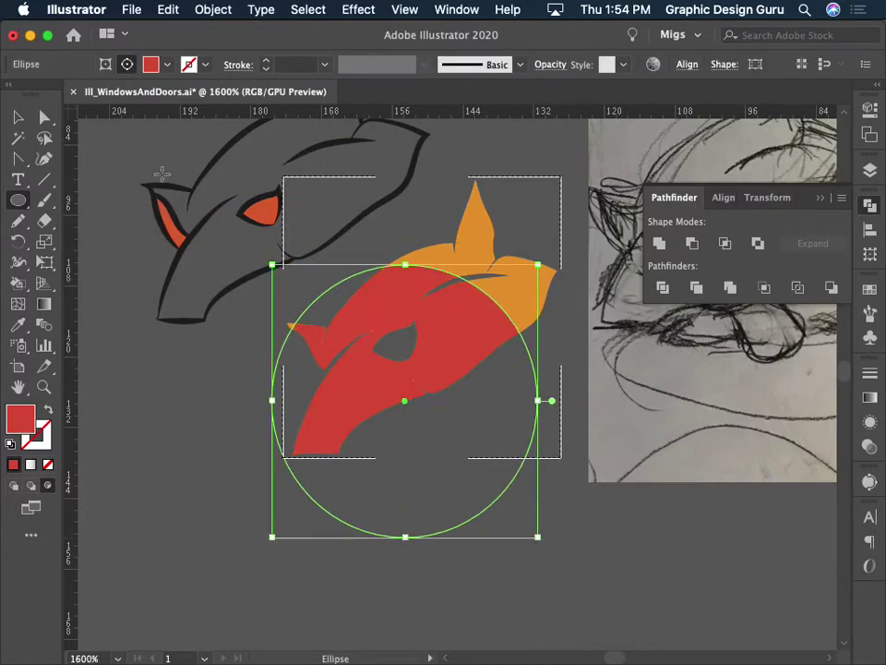
Inspect the clipped group in isolation mode, then exit back to the full artwork.
click(17, 118)
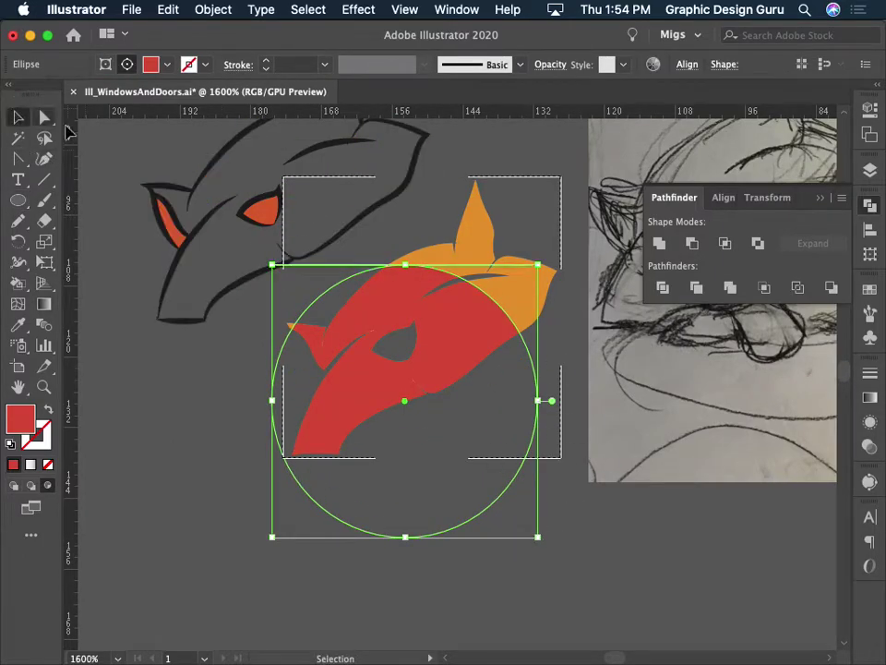
click(457, 319)
click(459, 376)
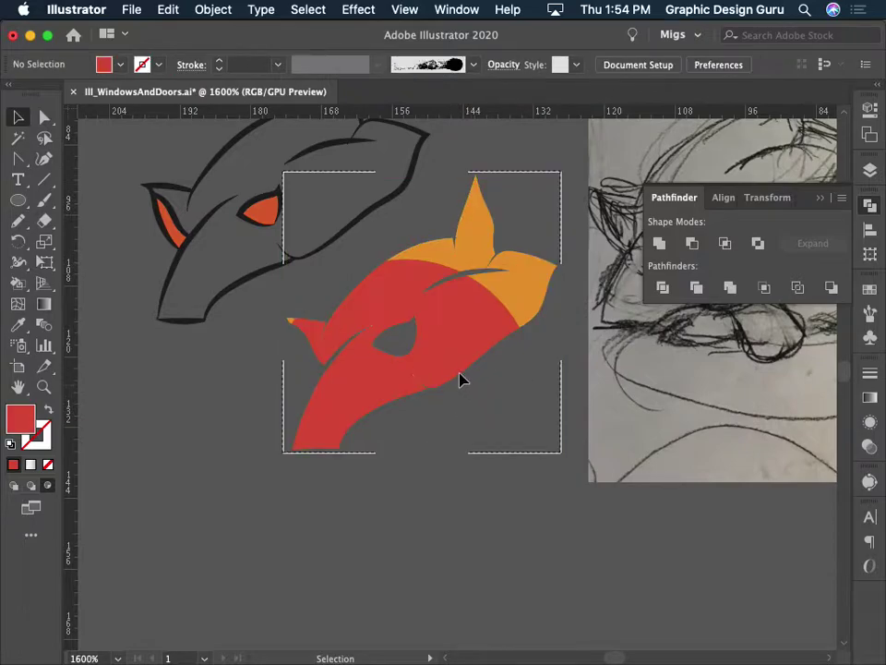
double_click(444, 369)
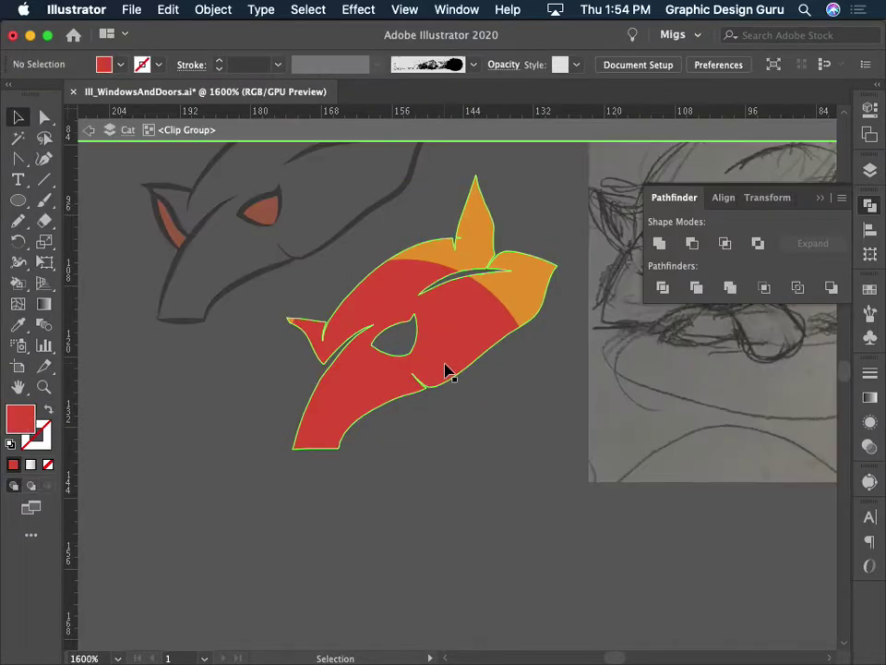
click(445, 369)
double_click(378, 289)
click(452, 376)
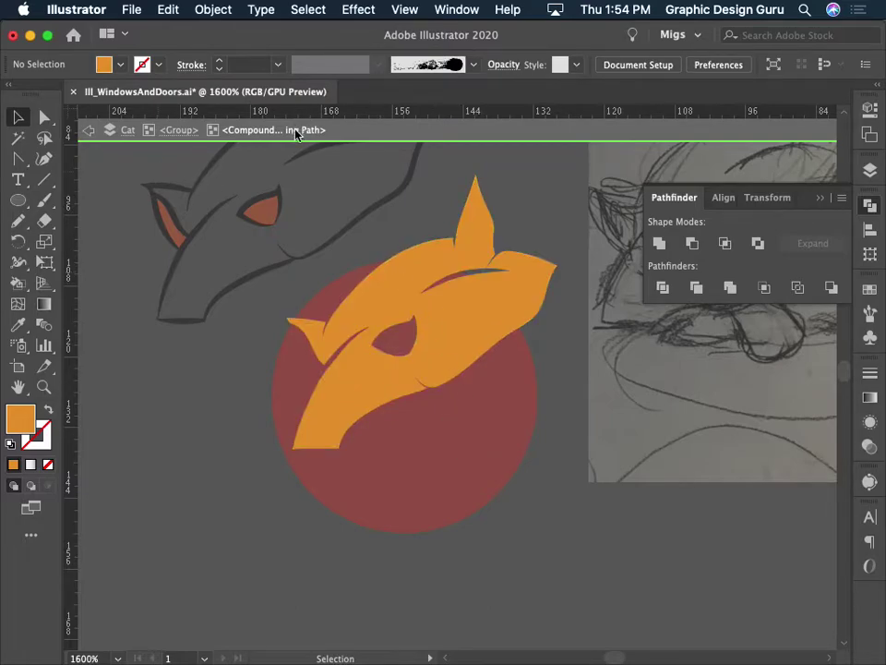
click(89, 130)
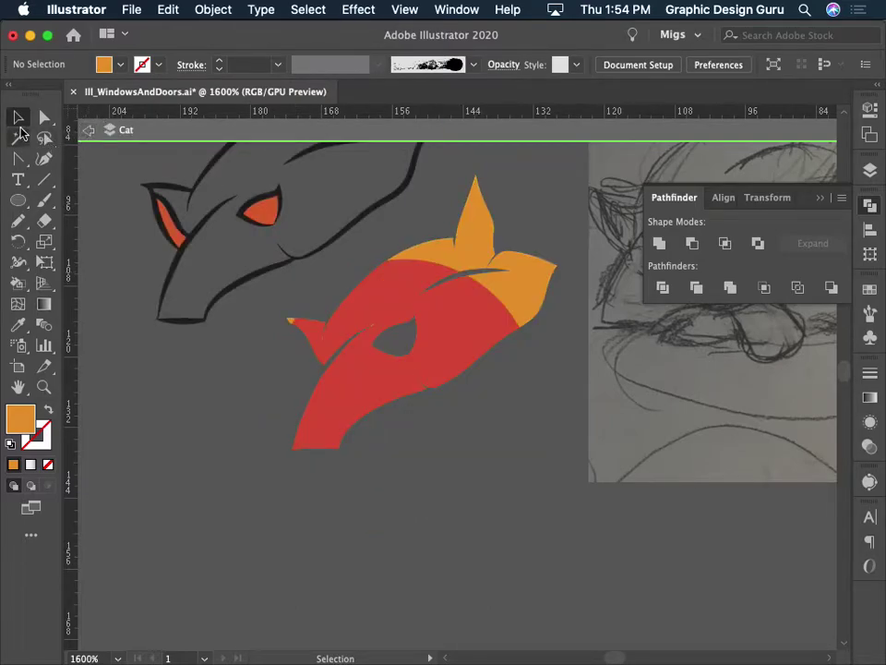
click(89, 131)
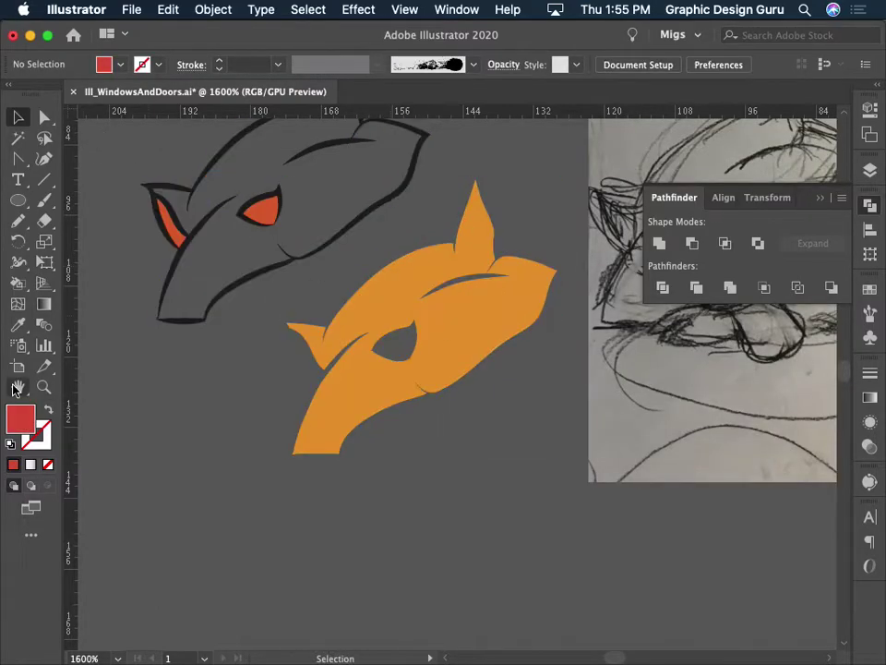
Draw a red four-point shading shape over the upper head with the Pen tool.
click(119, 63)
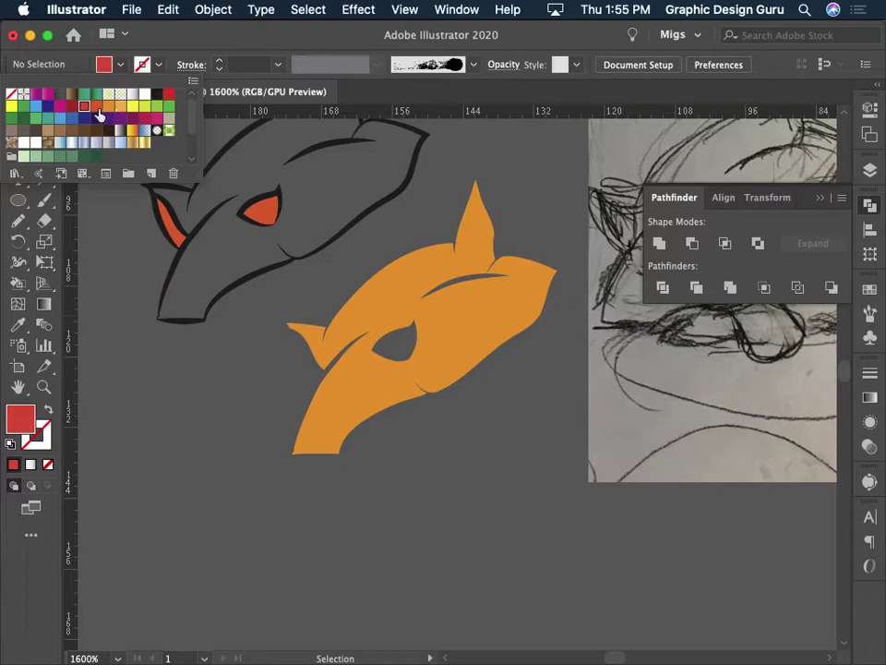
scroll(141, 155, down, 1)
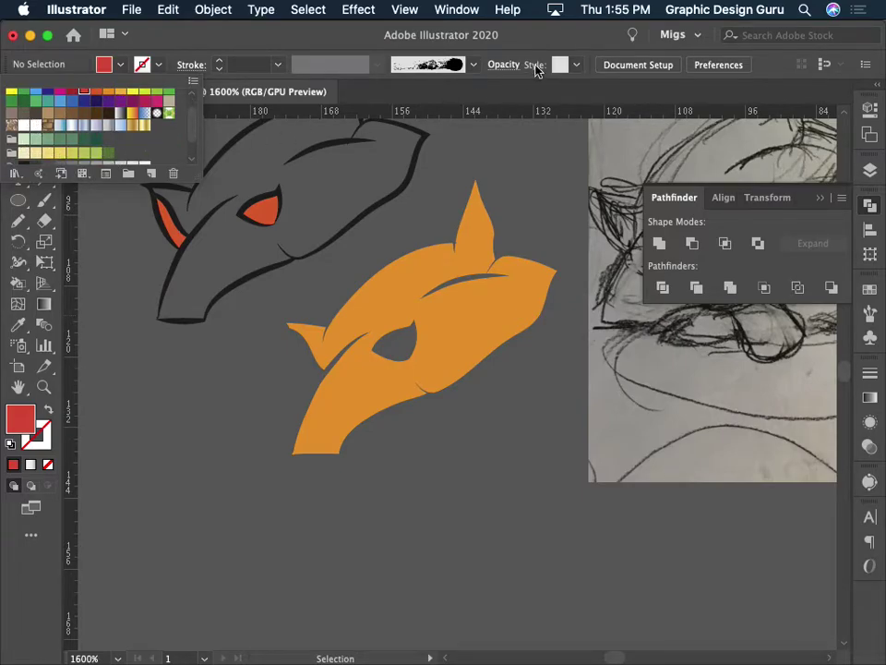
click(500, 96)
key(p)
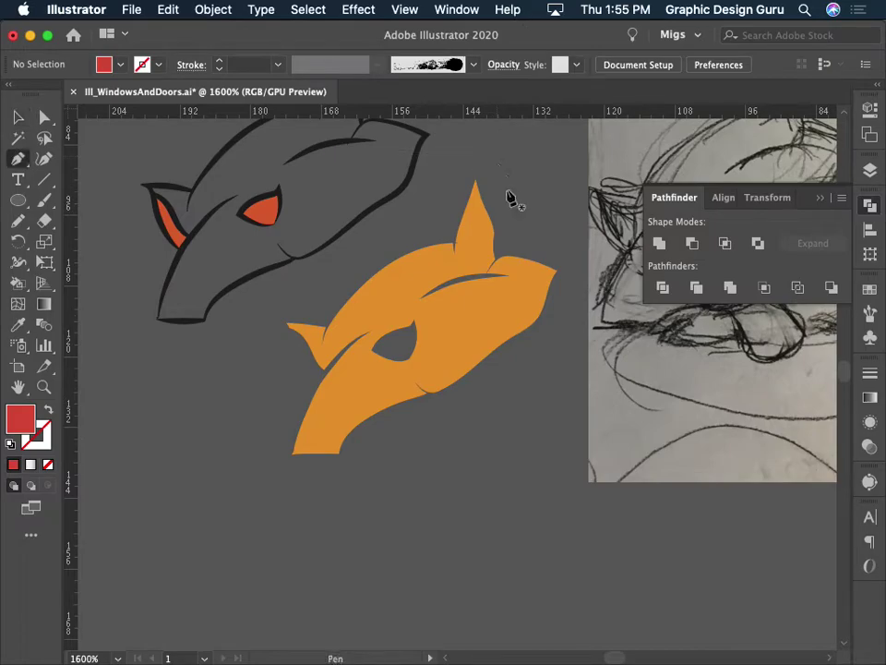
click(370, 238)
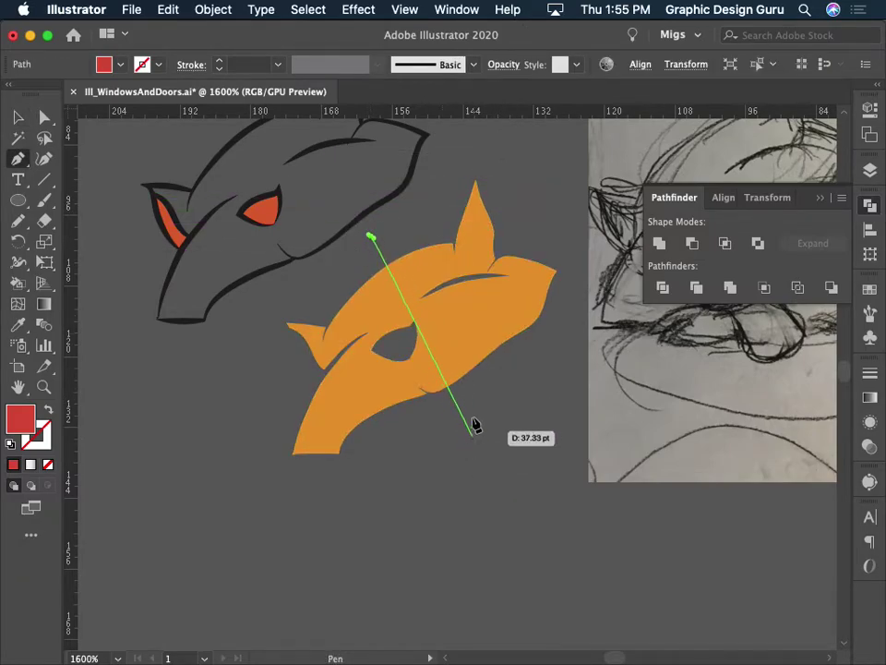
drag(499, 381, 548, 504)
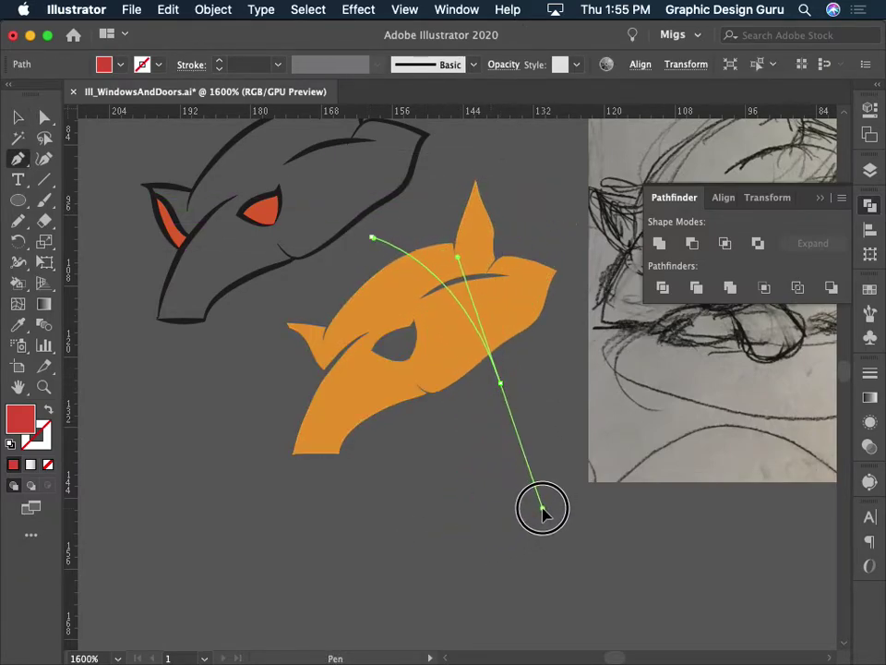
click(577, 247)
click(491, 161)
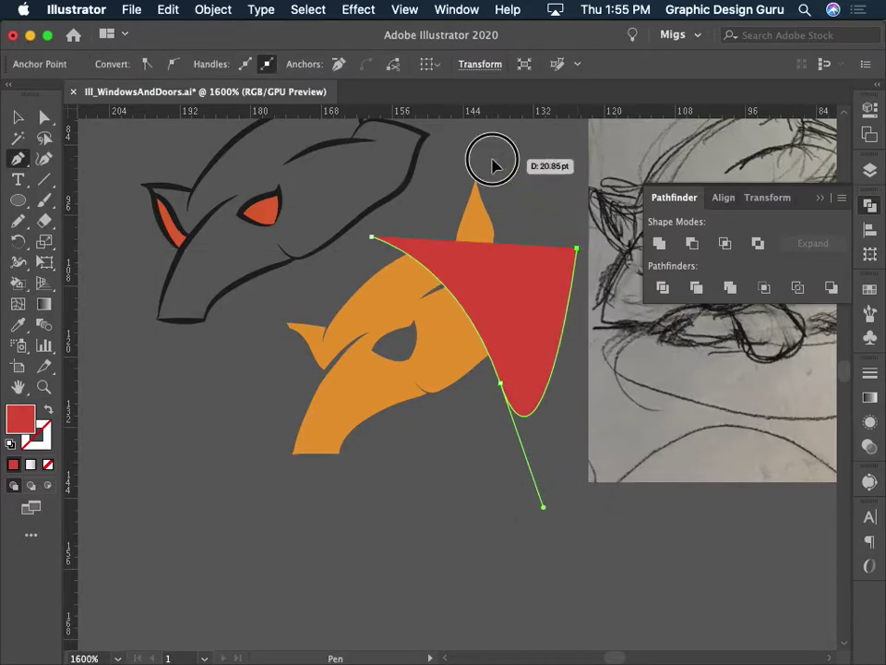
click(370, 237)
key(v)
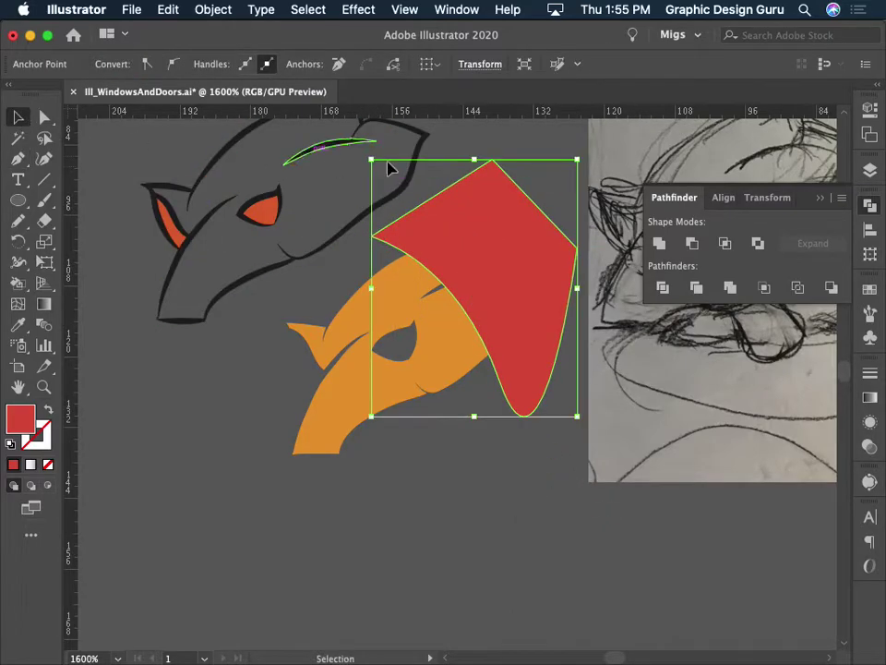
Nudge the red shape into place and set it to Multiply at 77% opacity.
drag(461, 210, 449, 226)
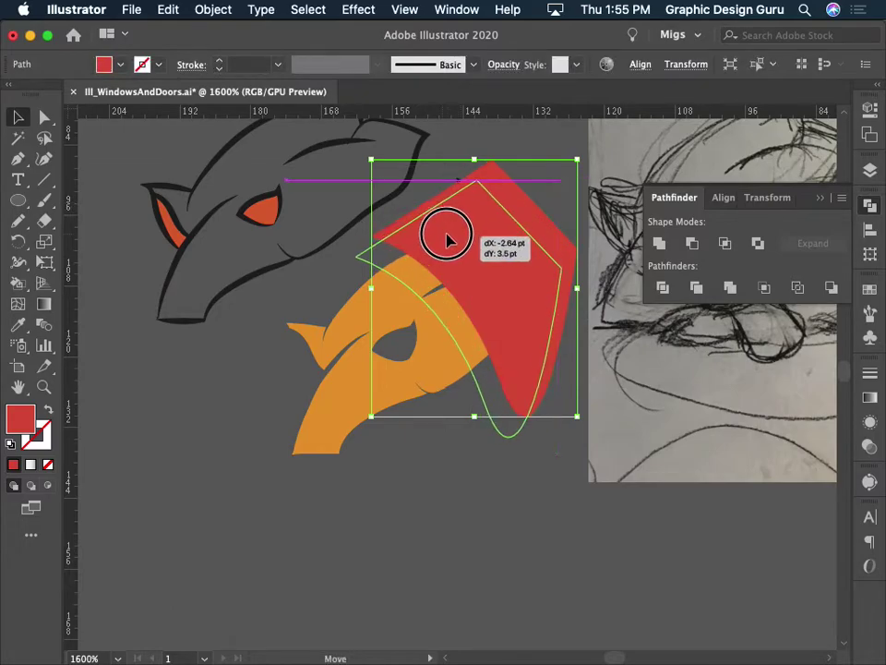
click(870, 448)
click(718, 392)
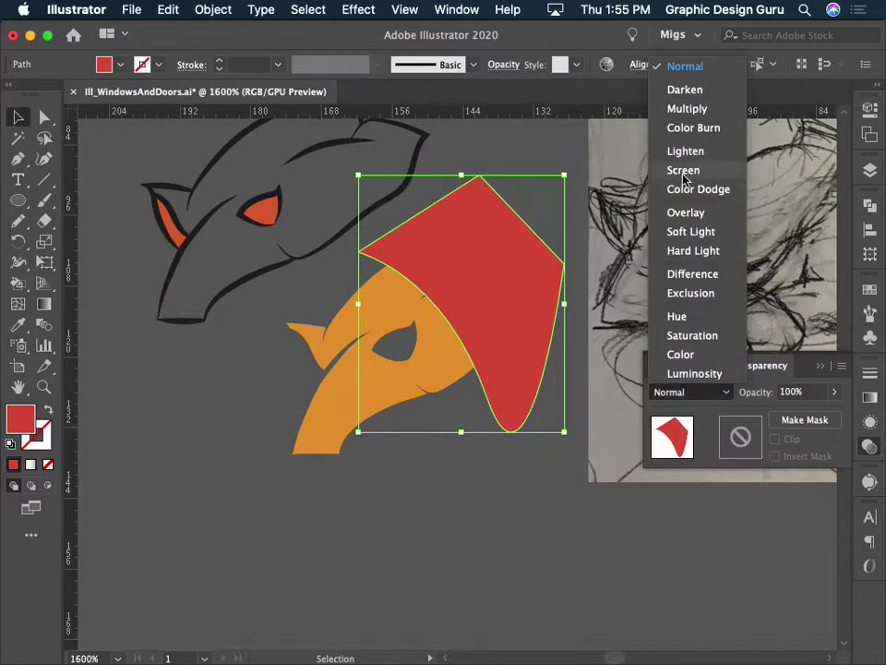
click(685, 109)
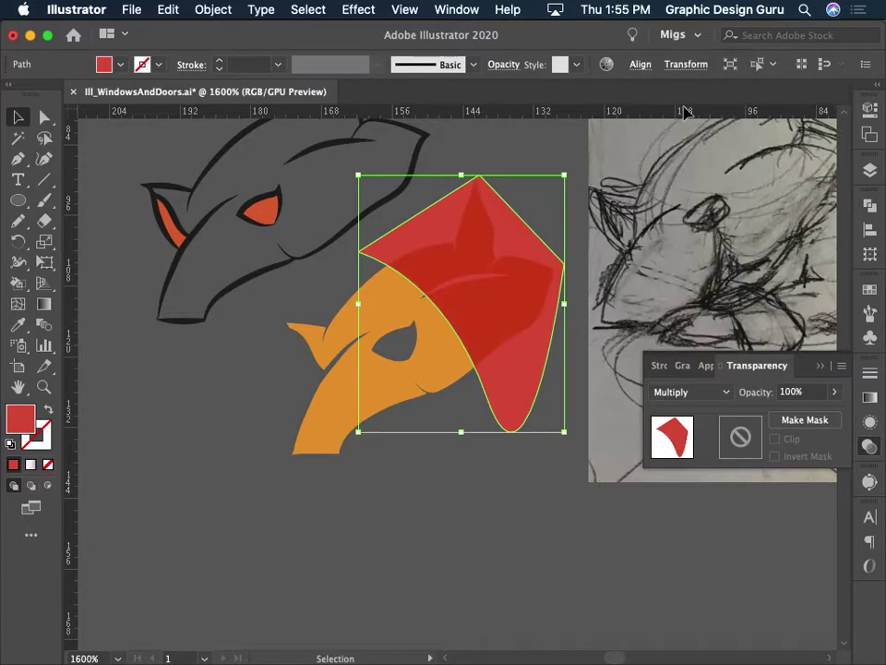
click(833, 392)
drag(831, 414, 815, 413)
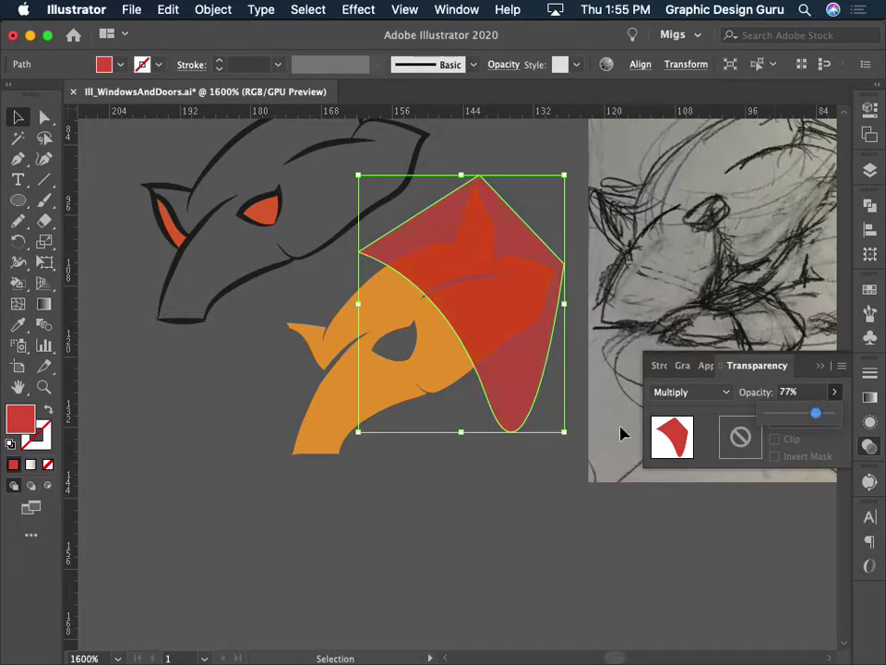
Select the red shading shape and cut it to the clipboard.
click(453, 523)
click(495, 376)
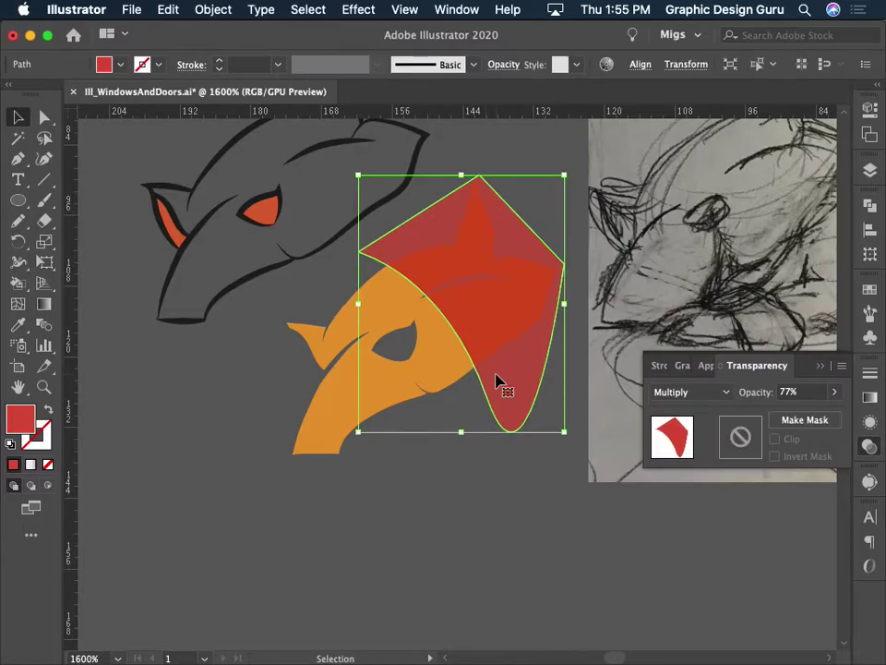
key(a)
key(Delete)
Paste the red shape inside the orange fill with Draw Inside, then undo the paste.
key(v)
click(478, 352)
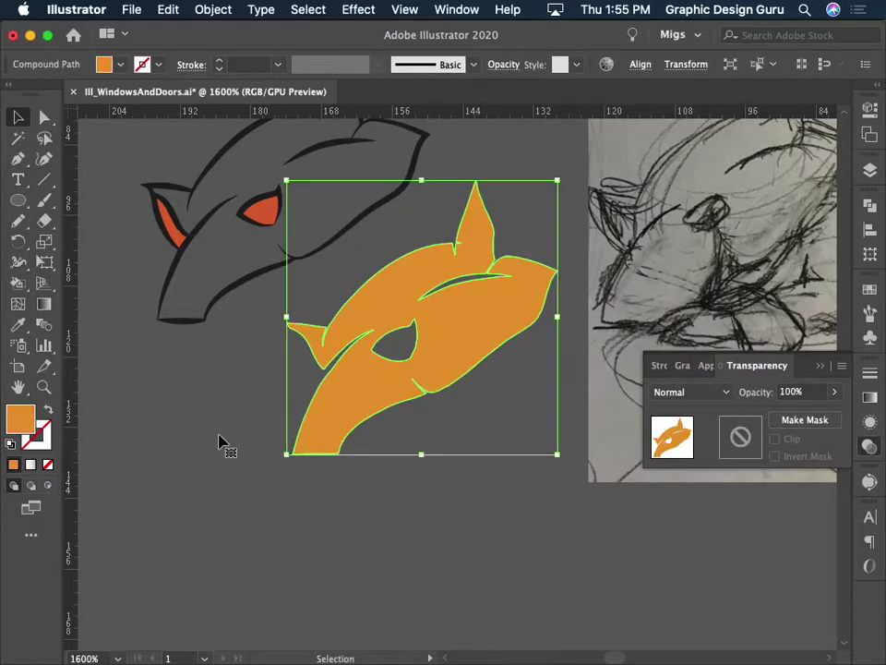
click(48, 484)
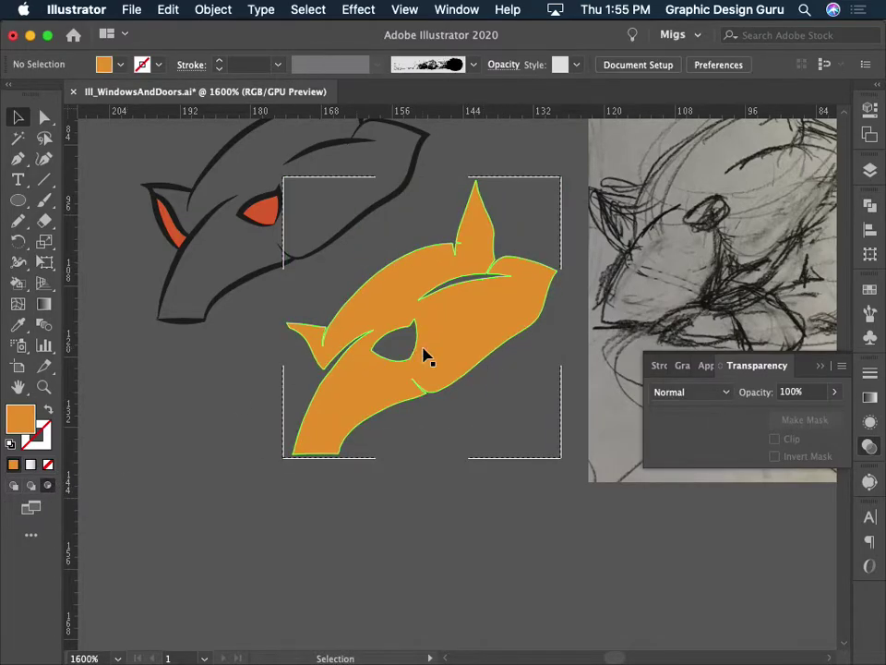
key(super+f)
click(514, 471)
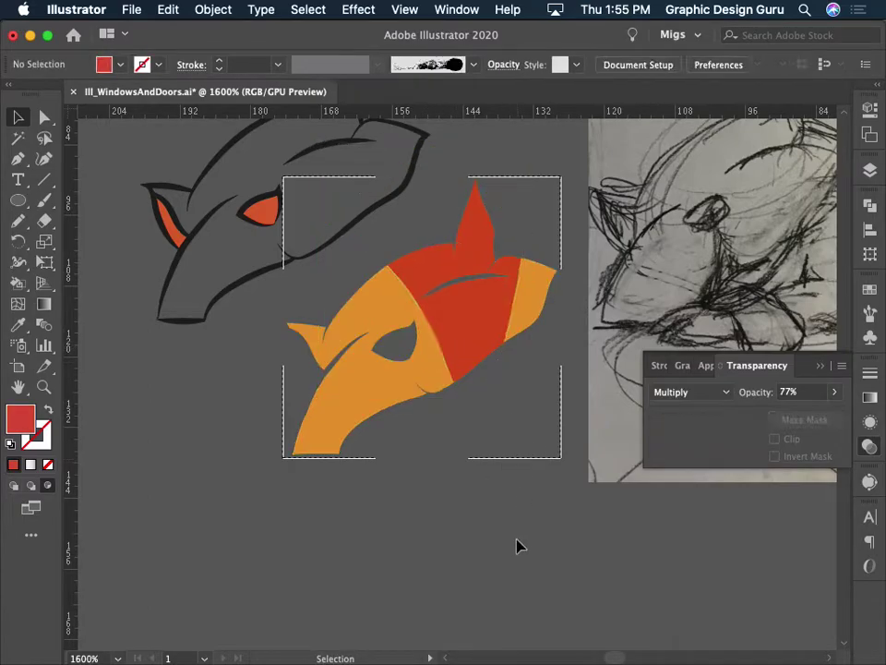
click(471, 308)
key(super+z)
key(super+shift+a)
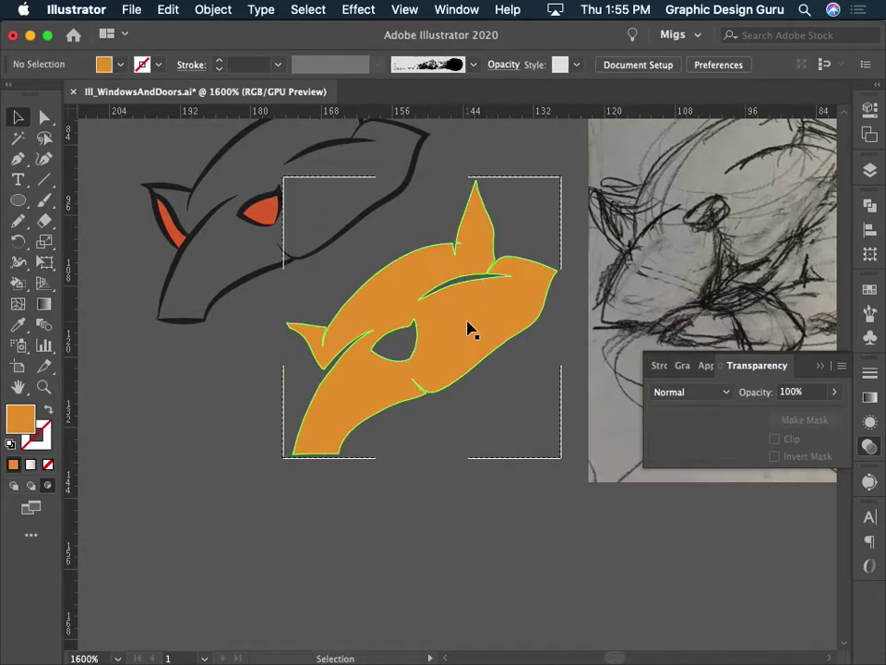
Try a red fill on the orange shape, then undo it and deselect.
click(468, 322)
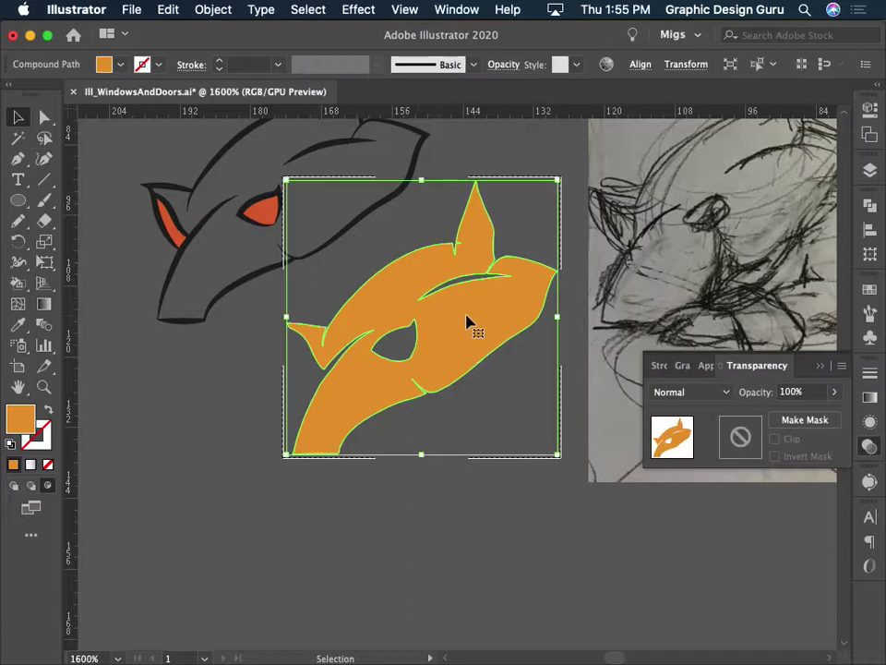
click(45, 200)
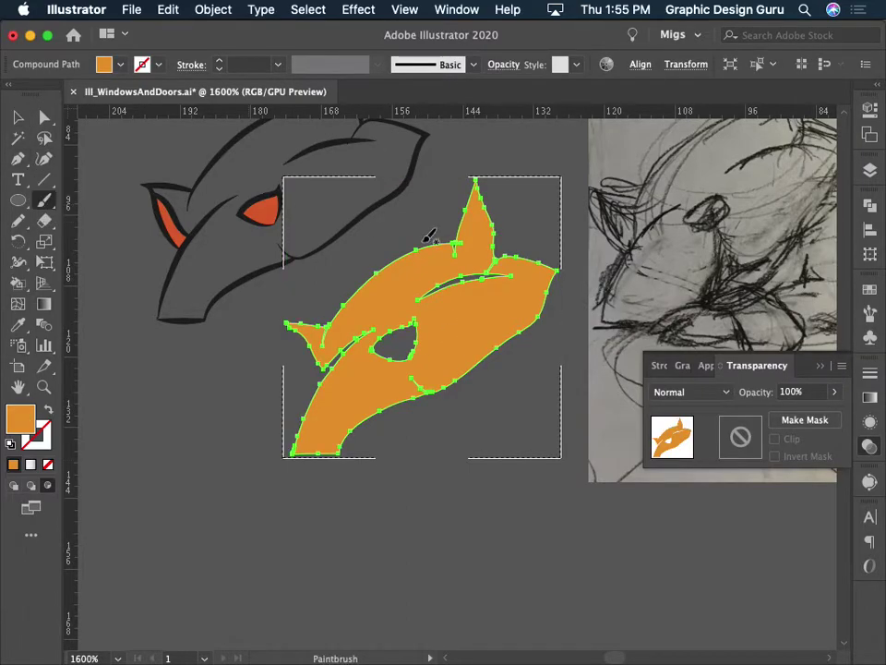
shift+super+click(236, 131)
shift+super+click(238, 287)
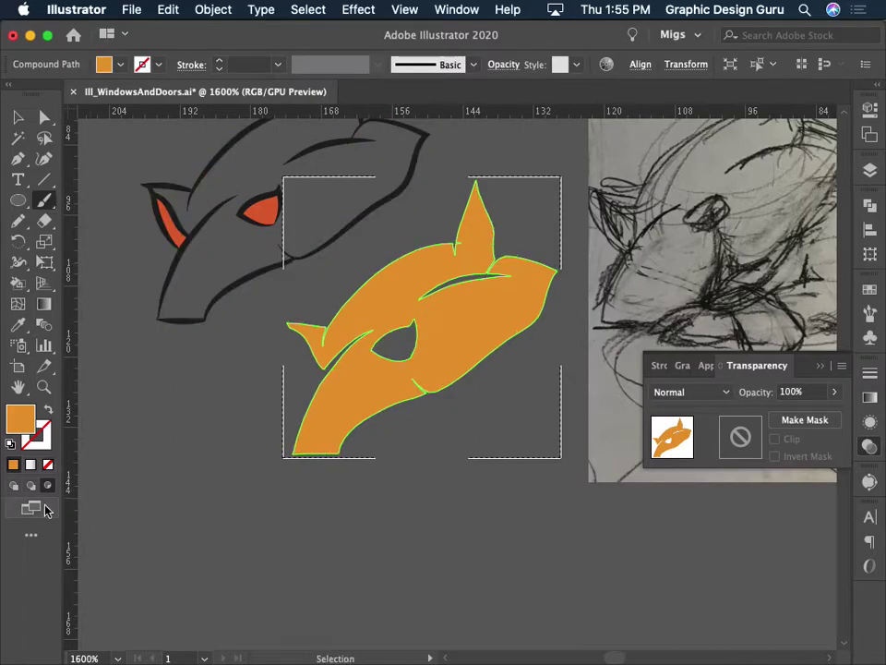
click(116, 71)
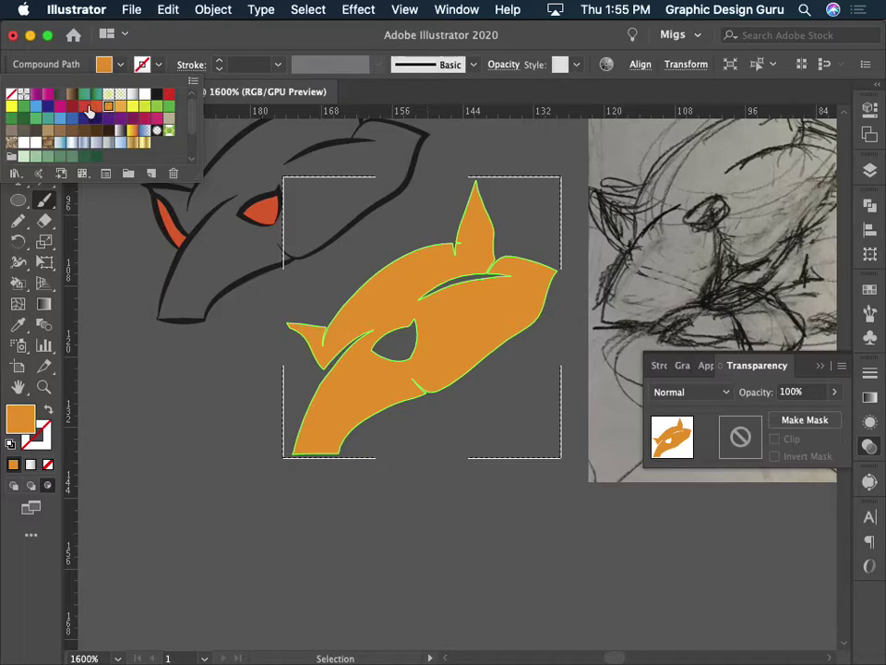
click(86, 105)
key(Escape)
key(b)
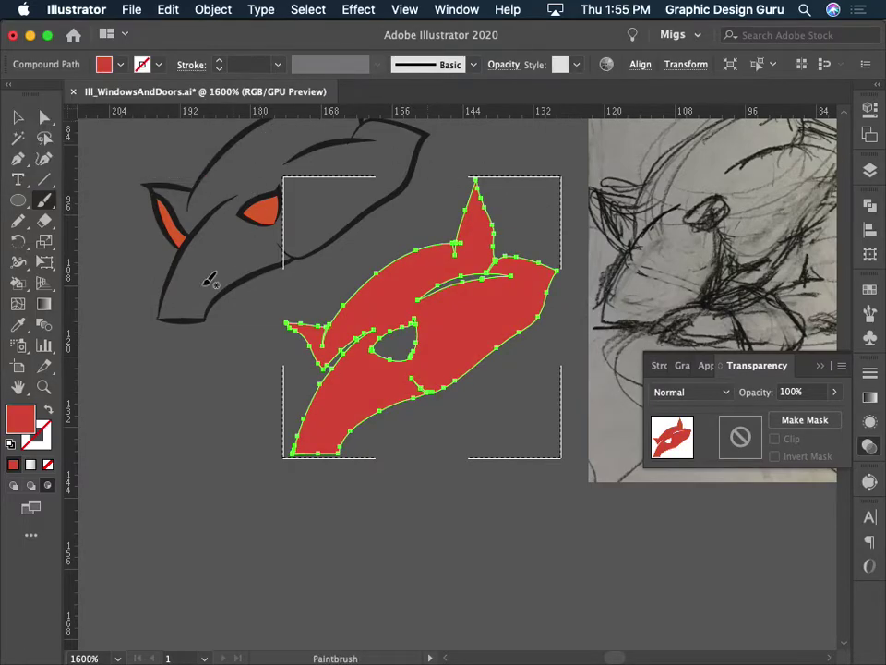
key(super+z)
key(v)
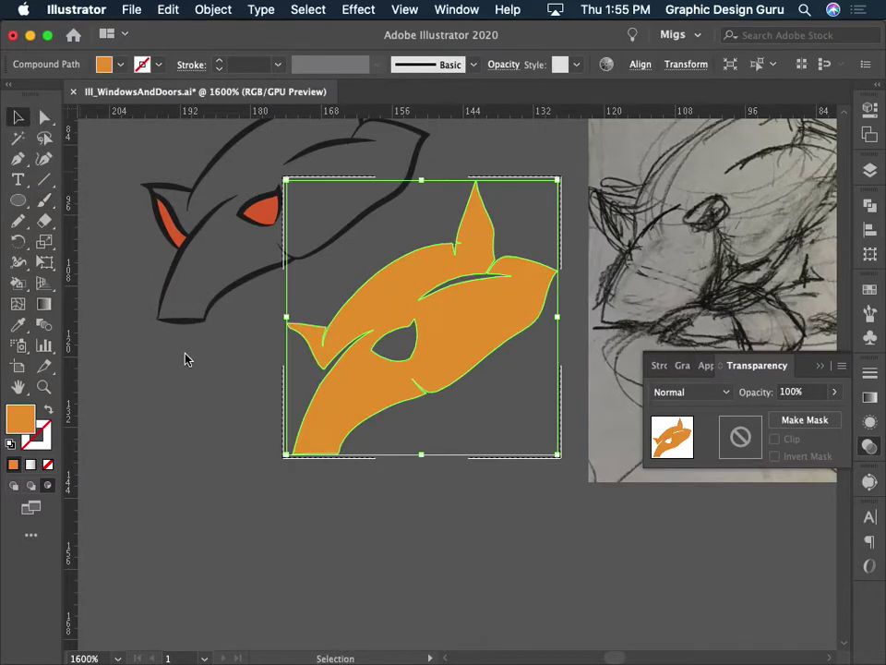
click(185, 358)
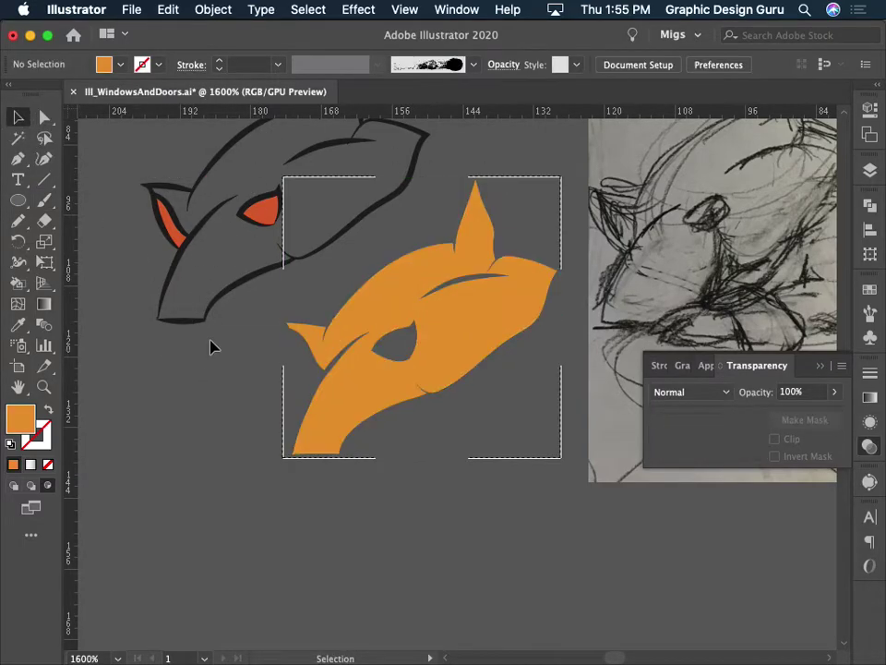
Paint textured red-orange Paintbrush strokes across the orange head shape.
click(44, 199)
key(shift+x)
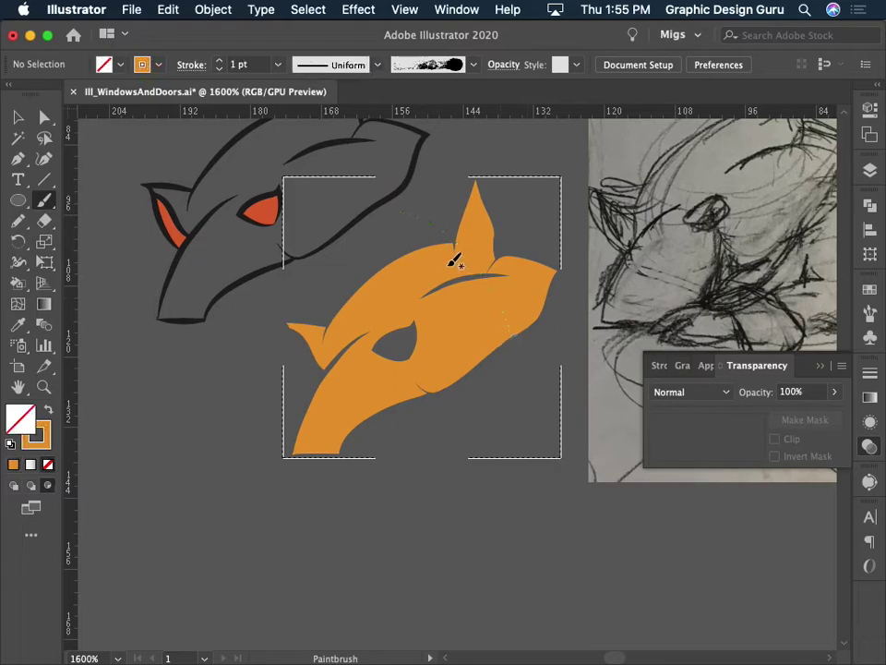
click(159, 65)
click(97, 111)
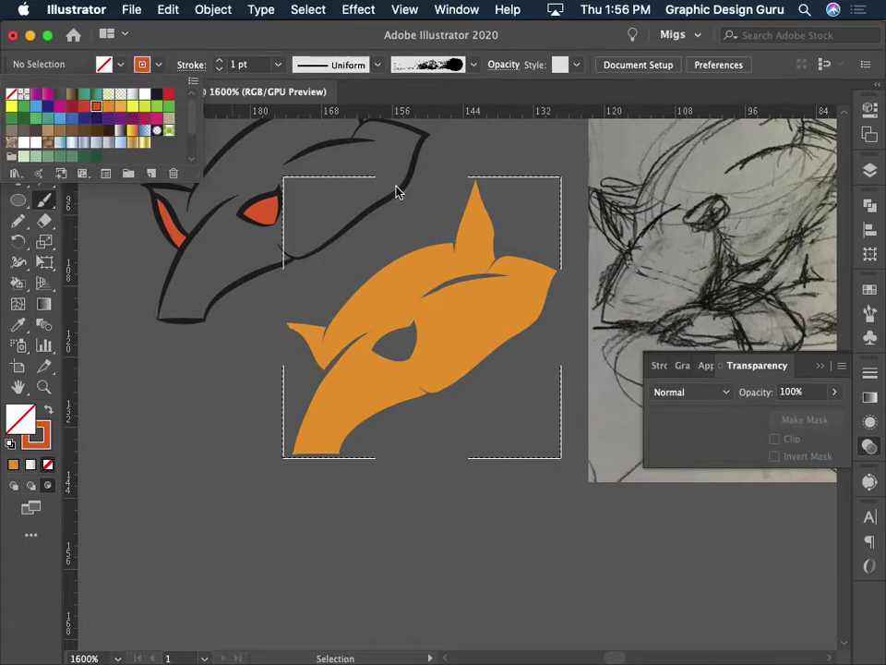
drag(369, 277, 498, 378)
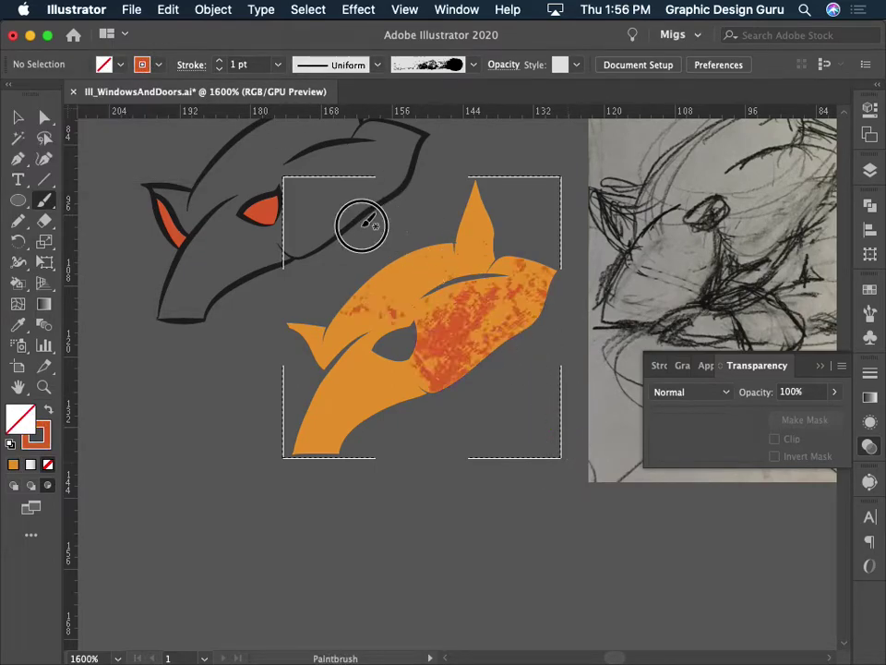
drag(362, 224, 485, 382)
drag(463, 204, 529, 189)
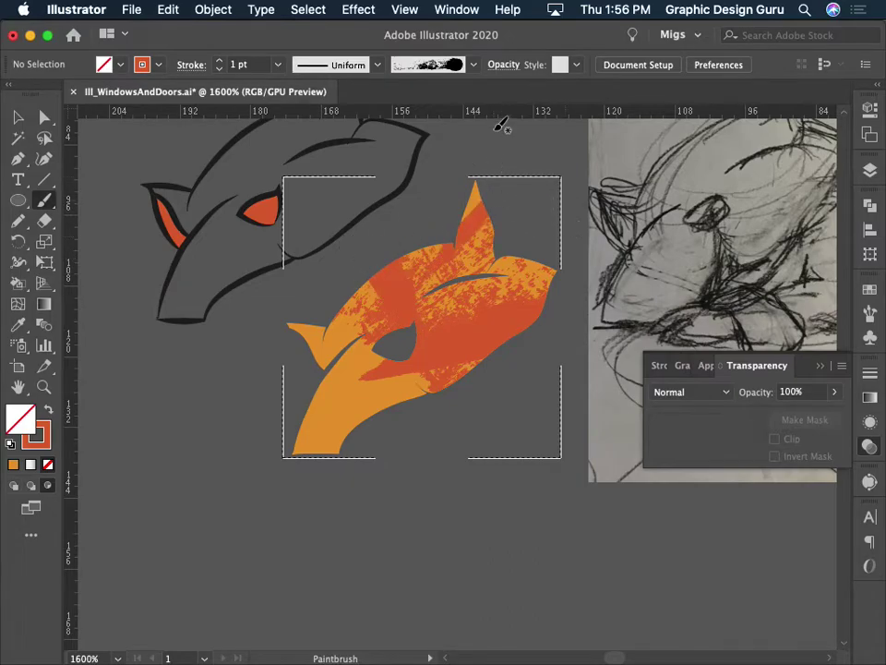
Cancel the Revert prompt, undo the strokes, and bring up the brushes list.
key(F12)
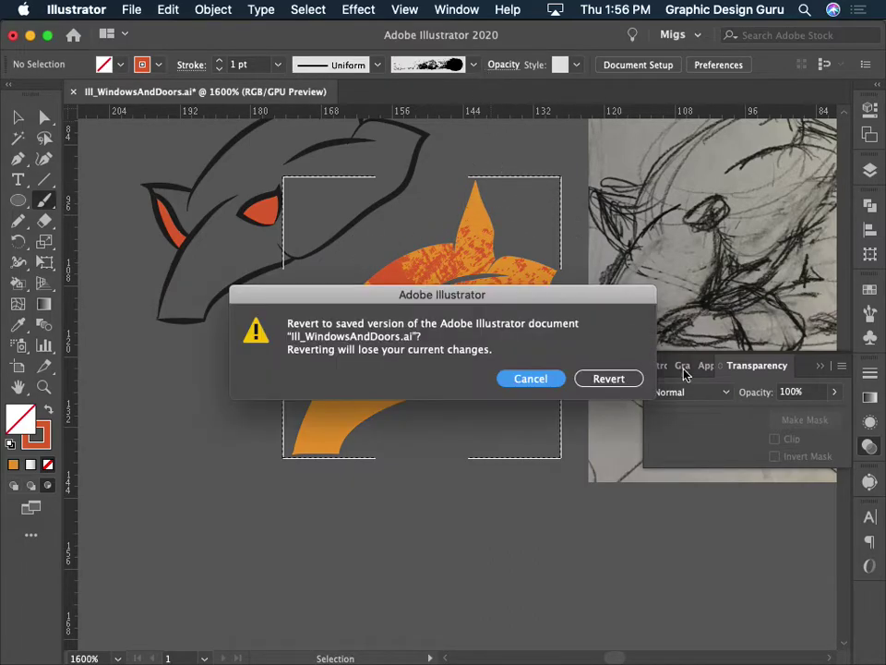
click(544, 376)
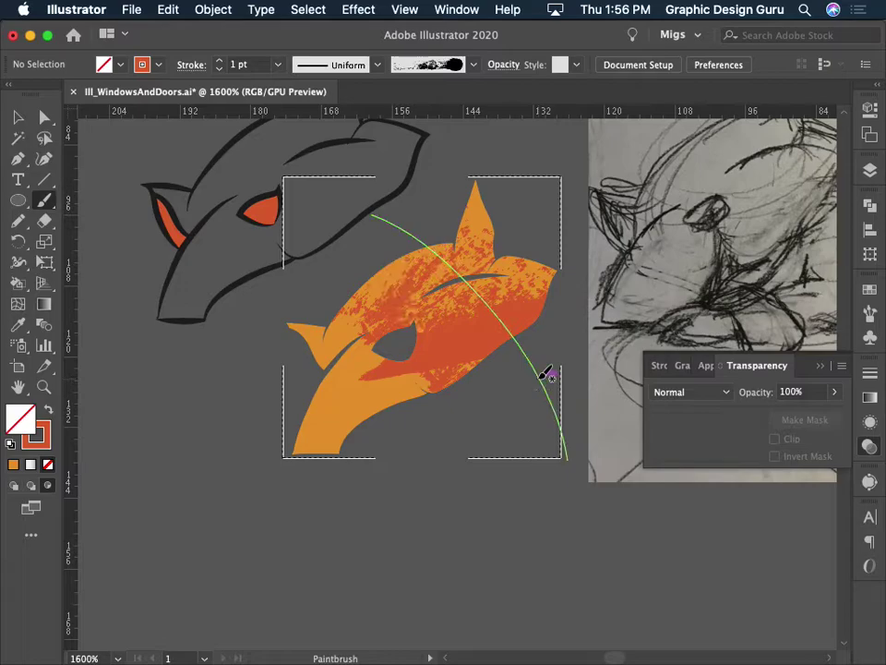
key(super+z)
click(473, 64)
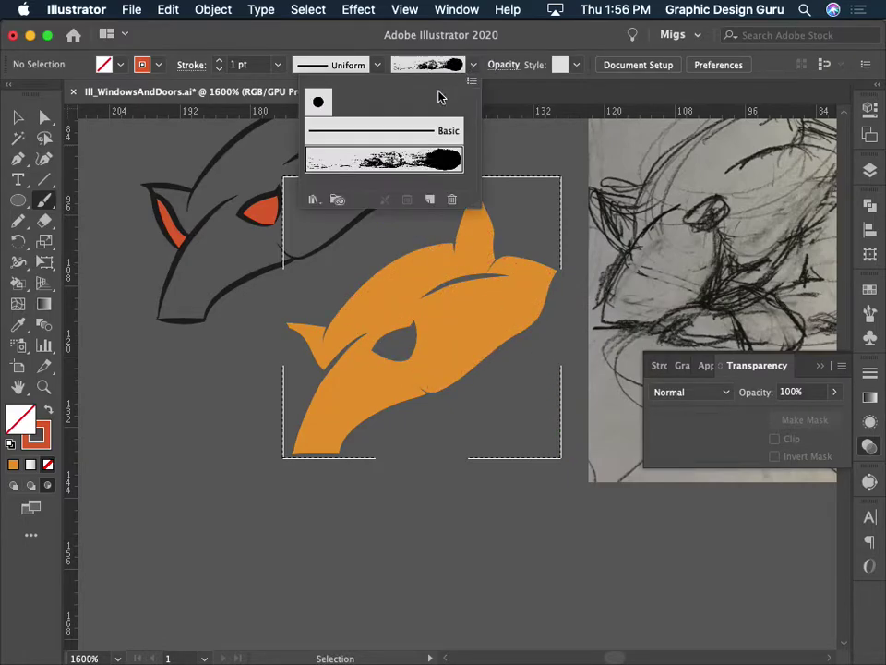
Paint red-orange strokes with the Touch Calligraphic brush along the tip, top, spike and lower edge.
click(317, 102)
click(498, 221)
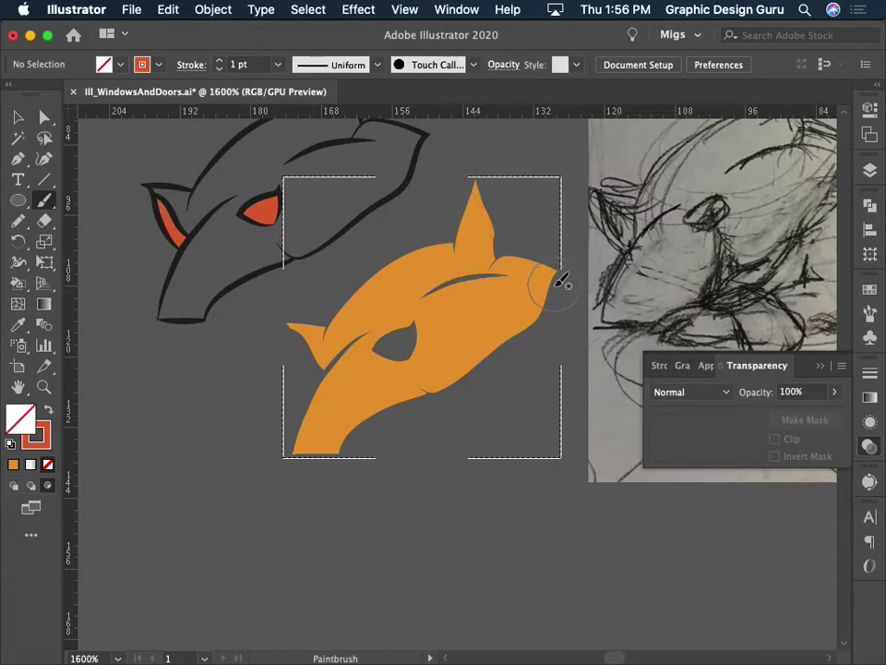
drag(565, 277, 493, 277)
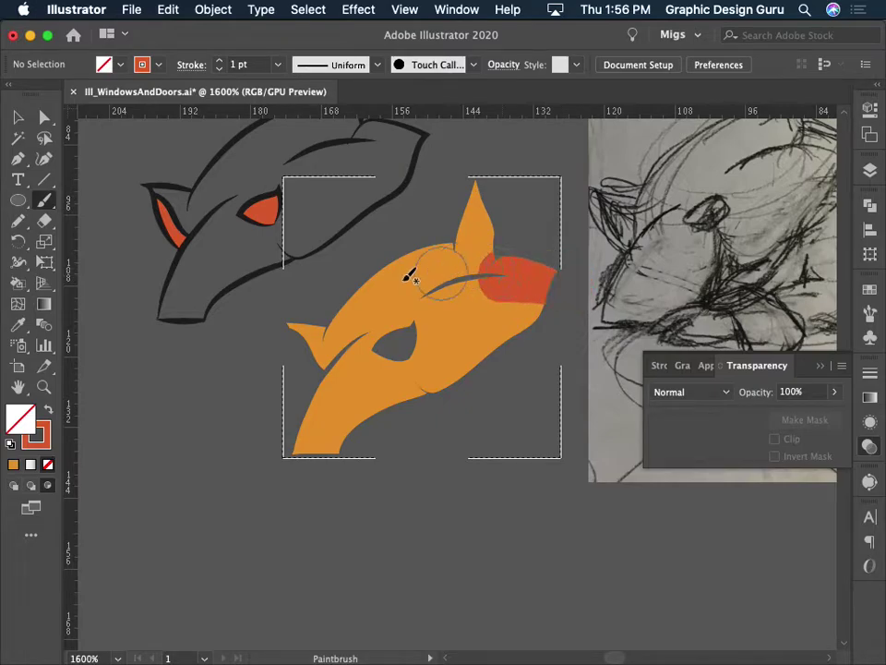
mouse_move(325, 300)
mouse_down()
mouse_move(389, 263)
mouse_move(523, 265)
mouse_move(515, 356)
mouse_up()
mouse_move(471, 164)
mouse_down()
mouse_move(466, 184)
mouse_move(478, 165)
mouse_up()
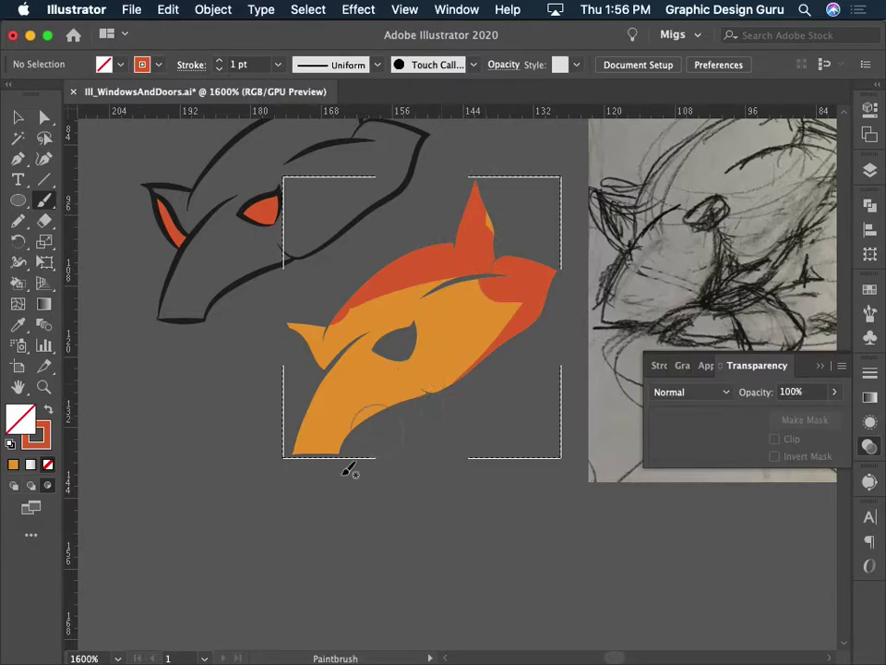
drag(334, 482, 540, 318)
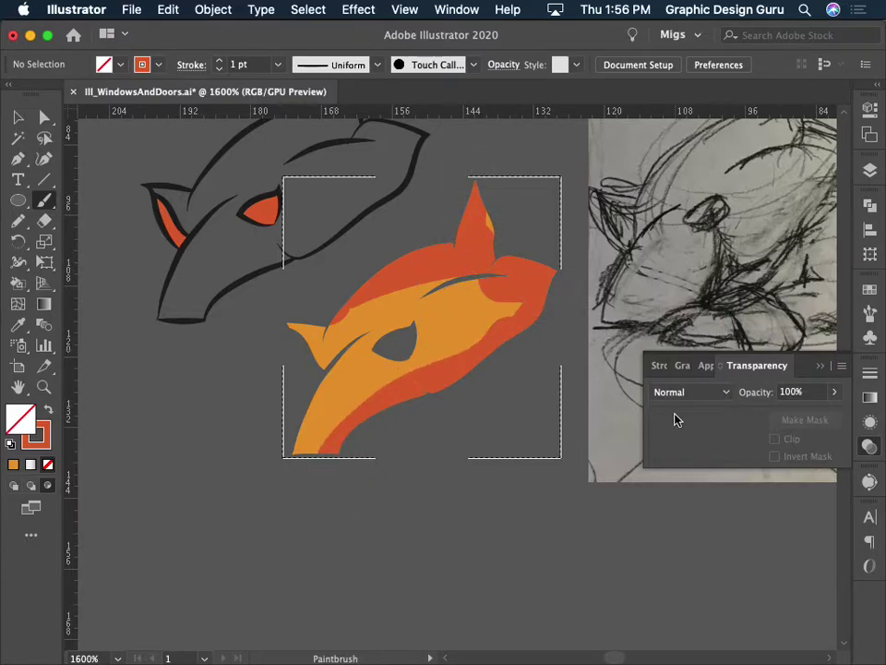
key(F12)
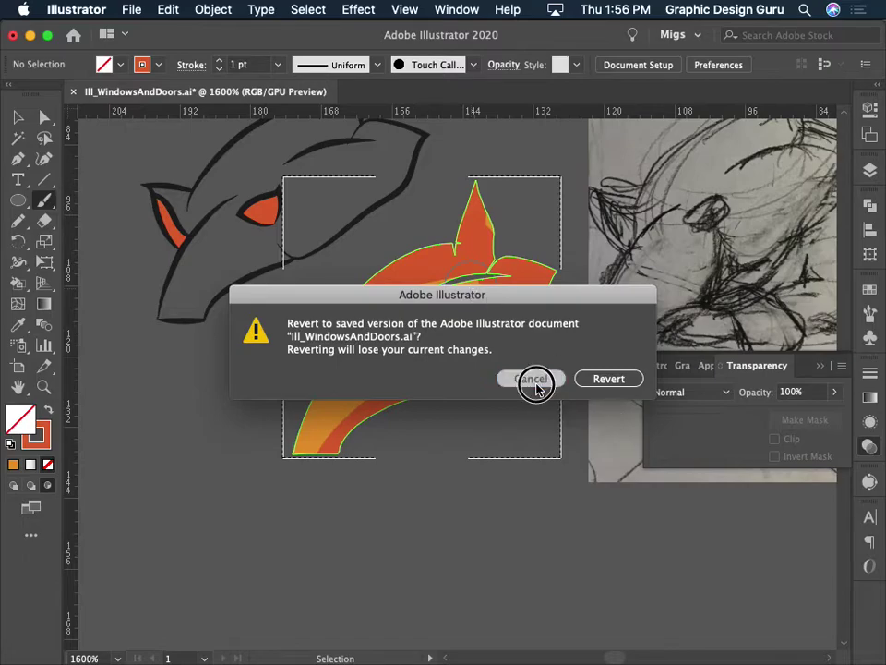
click(530, 378)
click(15, 118)
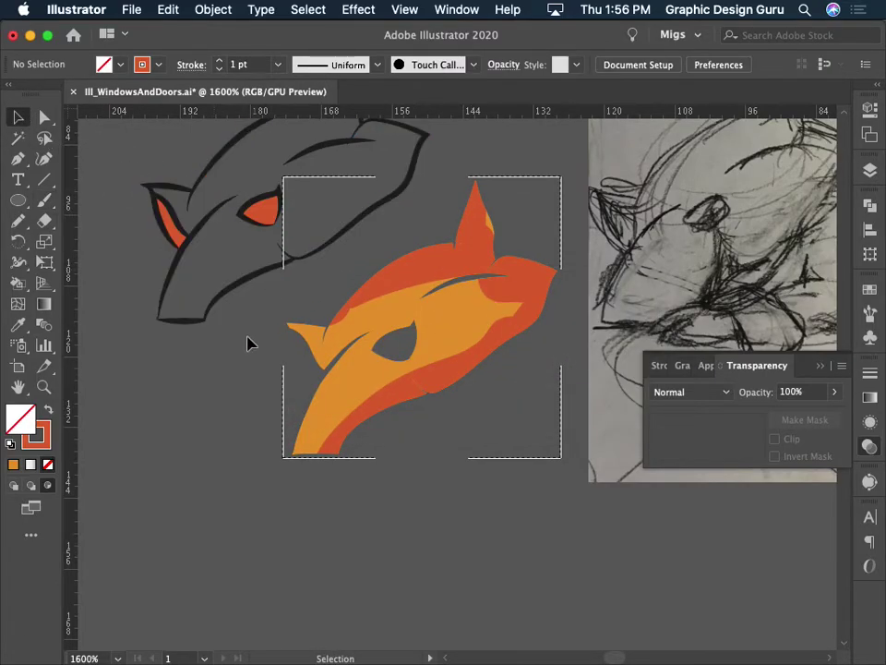
Move the dark head outline onto the shaded orange fox artwork.
click(399, 277)
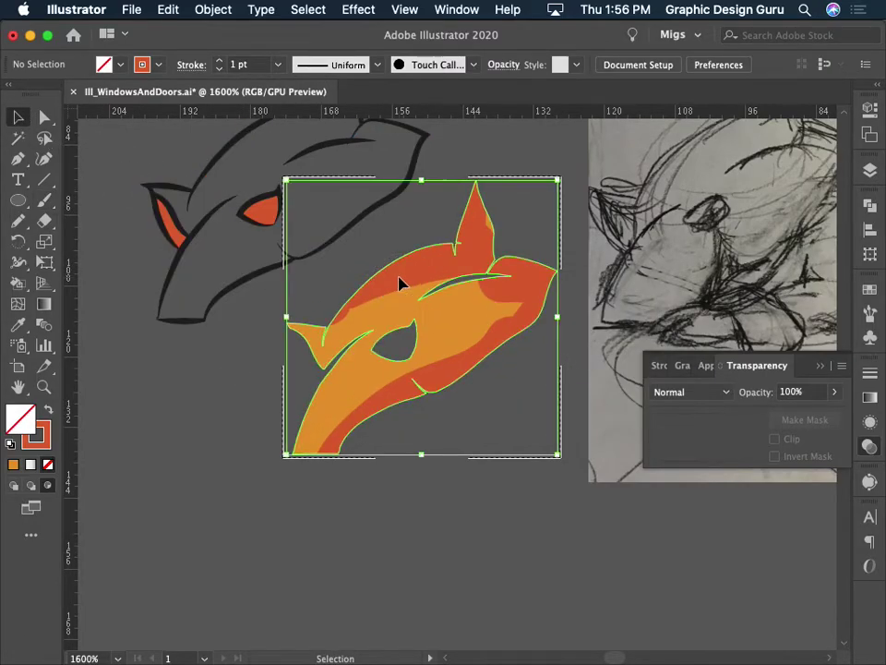
click(213, 9)
click(500, 176)
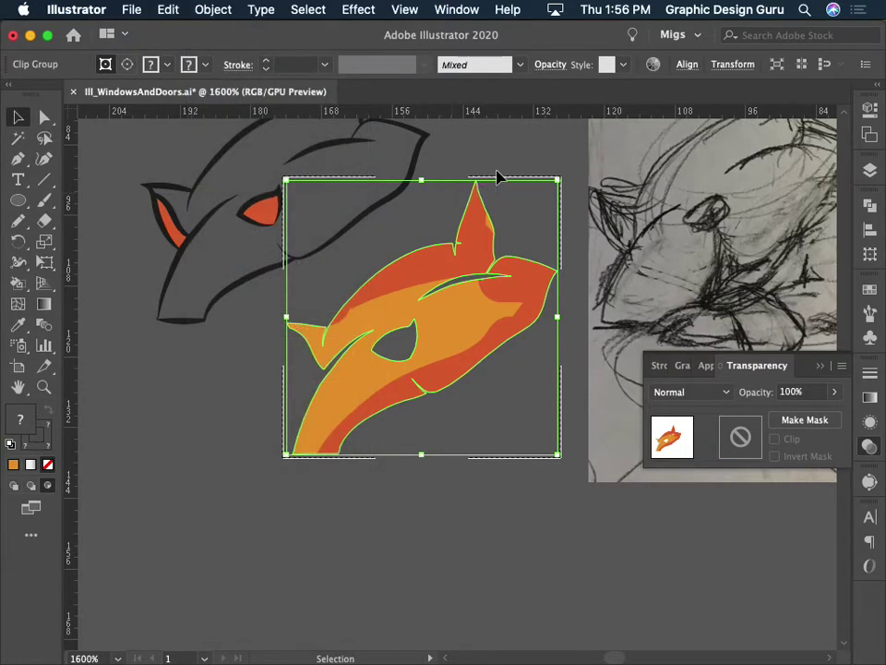
click(460, 262)
mouse_move(439, 316)
mouse_down()
mouse_move(307, 173)
mouse_move(304, 180)
mouse_move(386, 258)
mouse_up()
click(494, 277)
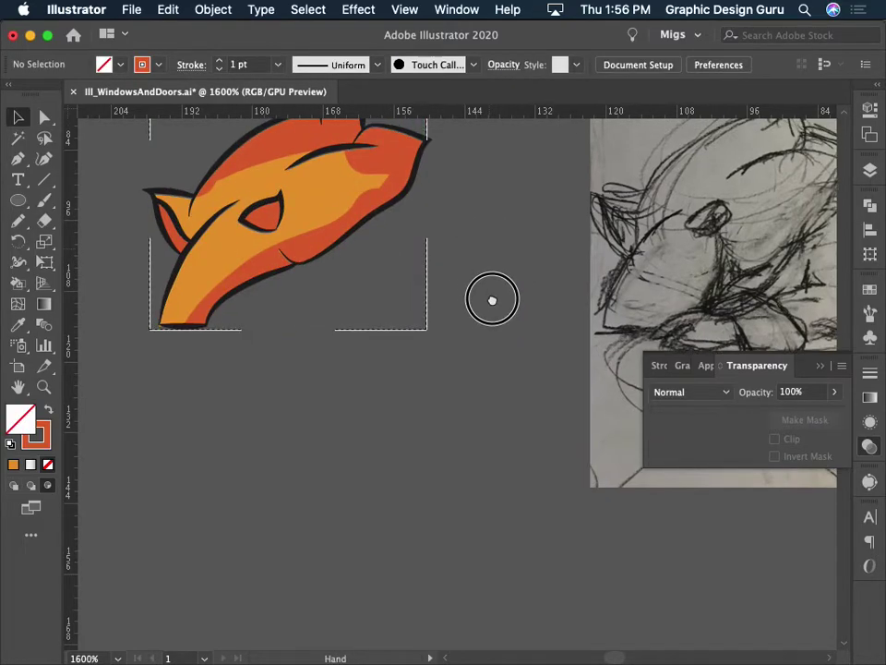
Release the compound path inside the fox clip group via Object > Compound Path > Release.
drag(490, 297, 500, 377)
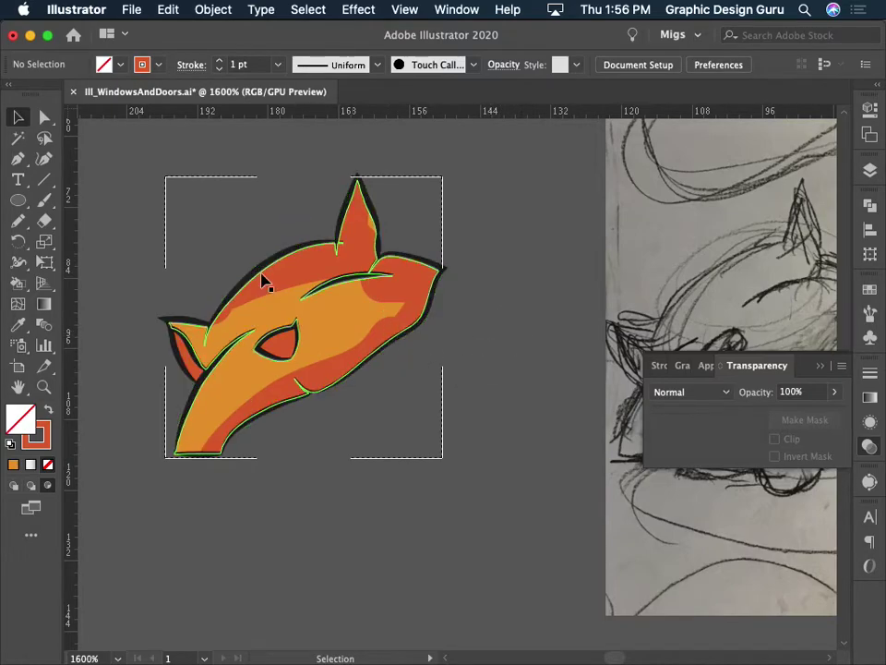
drag(492, 335, 282, 199)
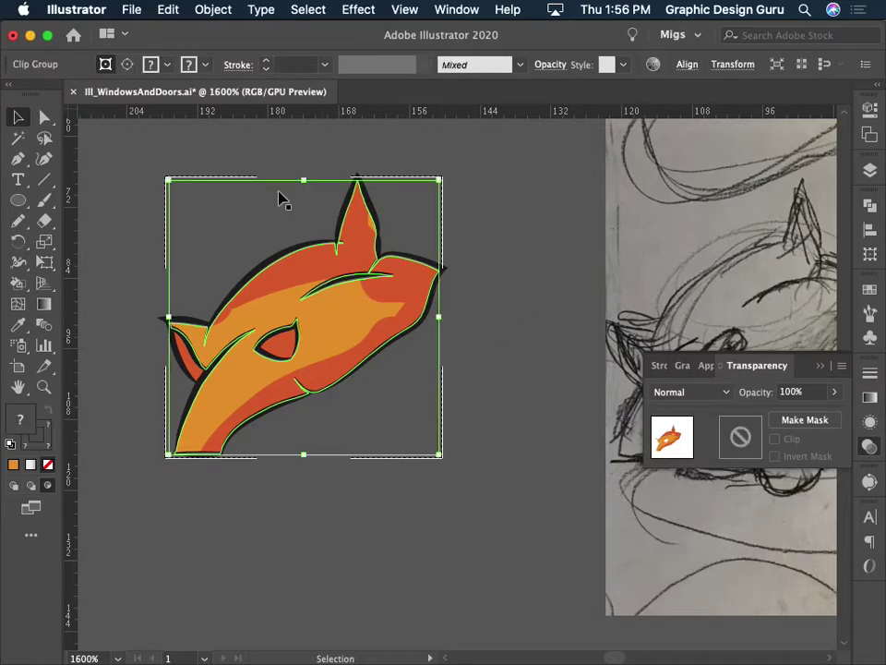
click(214, 9)
click(237, 218)
click(231, 9)
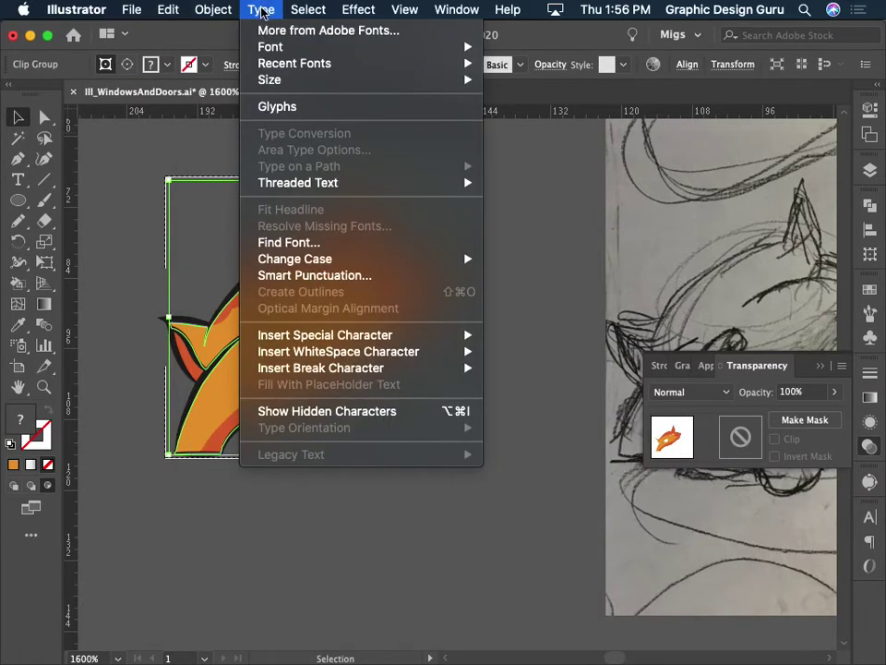
mouse_move(244, 553)
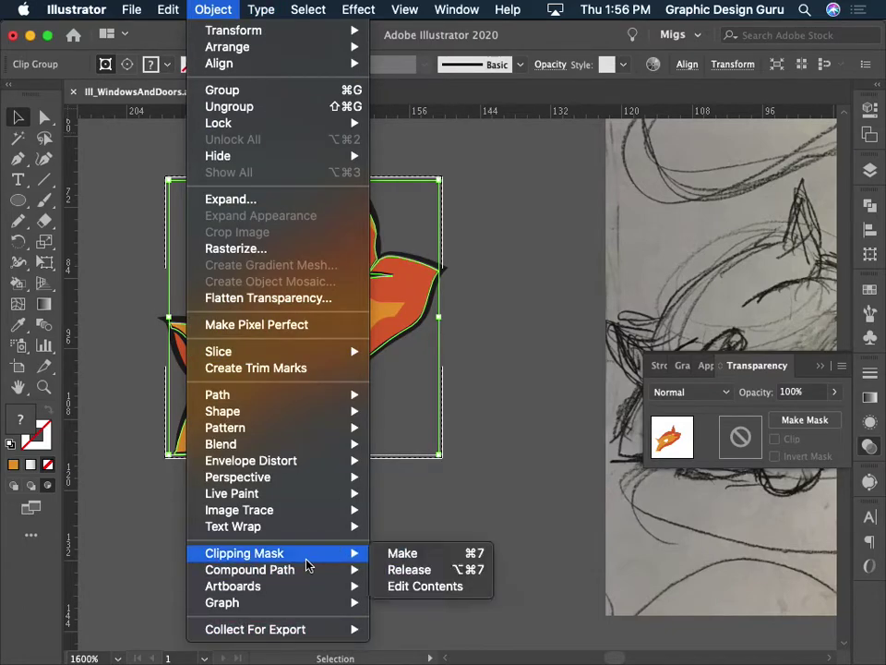
click(417, 586)
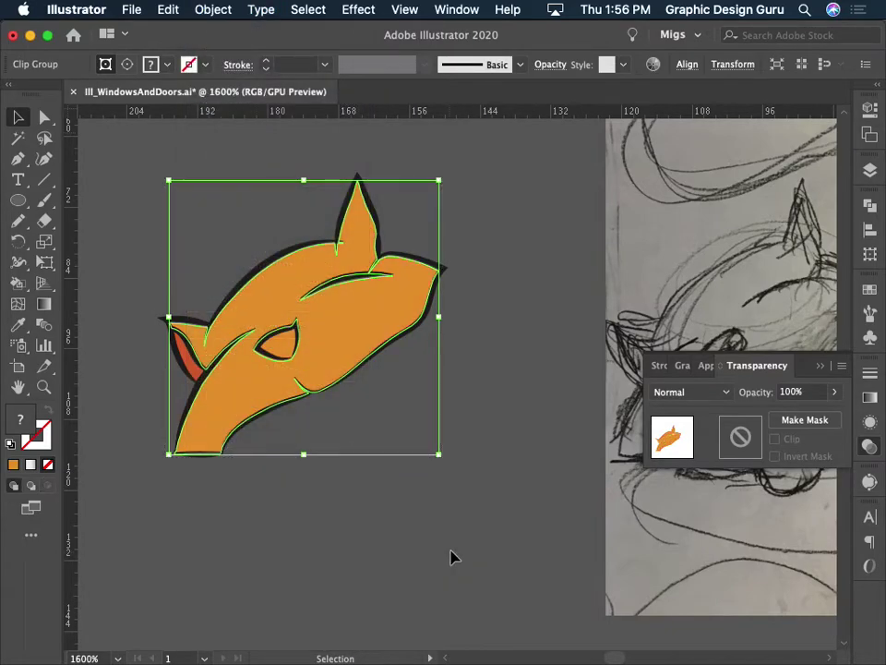
Restore the red-shaded fox artwork in Outline view and move it up-left inside the black outline.
key(a)
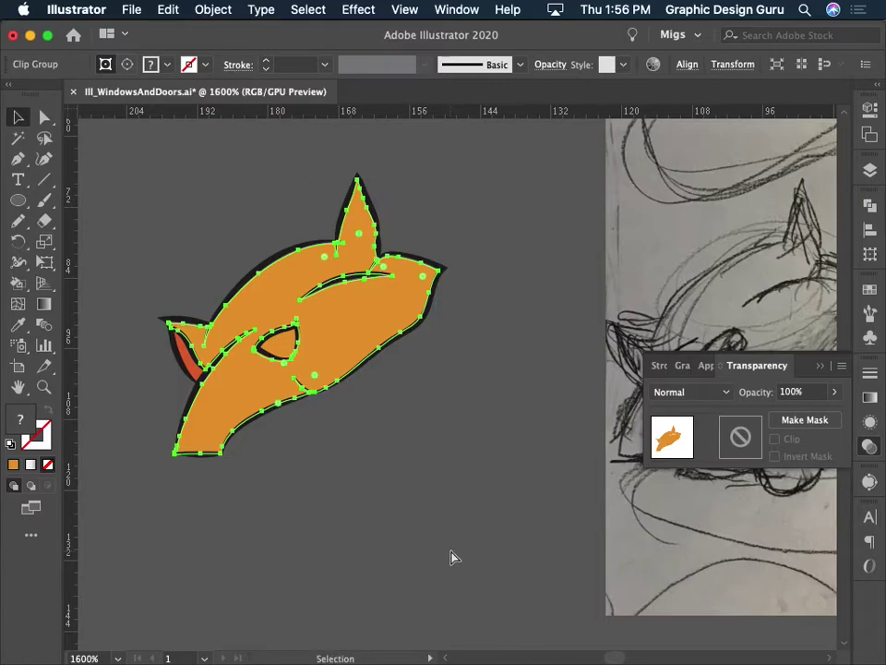
key(ctrl+y)
click(436, 450)
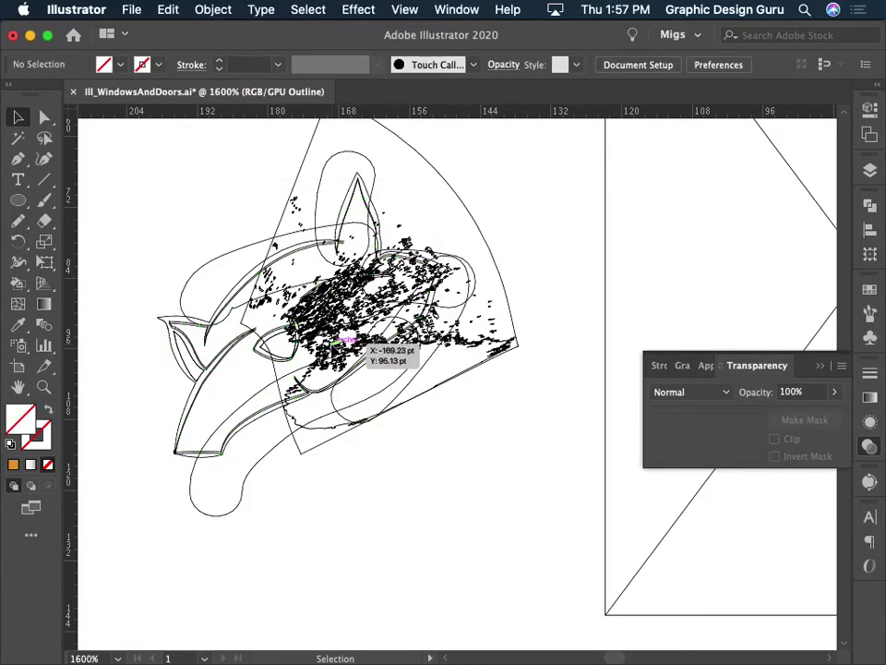
click(355, 309)
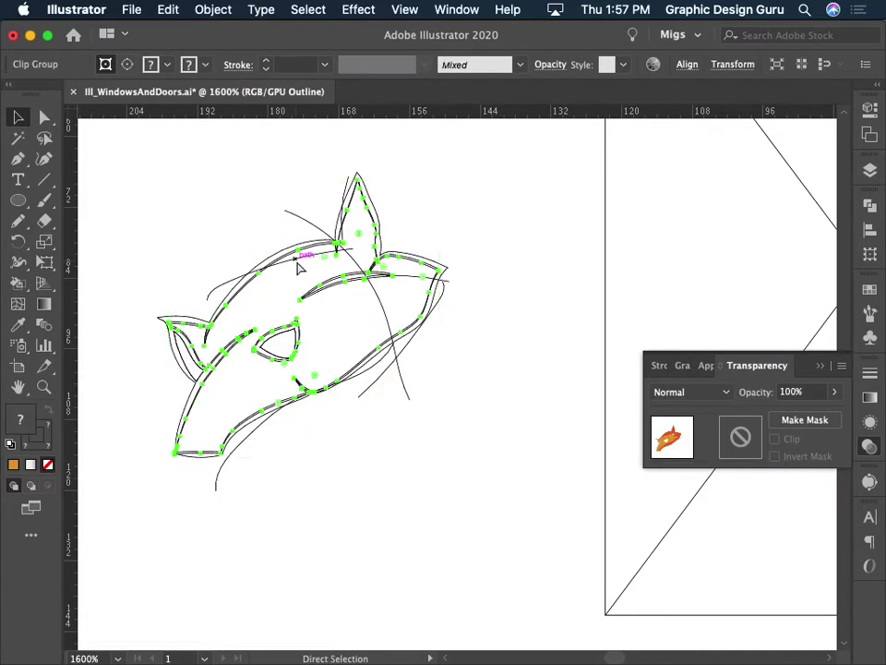
key(ctrl+v)
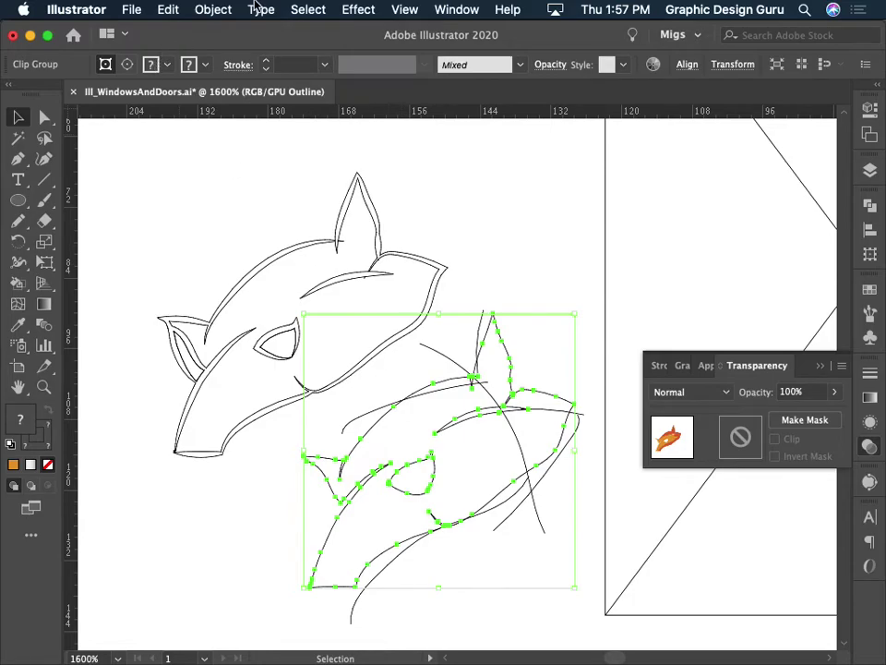
key(ctrl+y)
drag(442, 484, 310, 348)
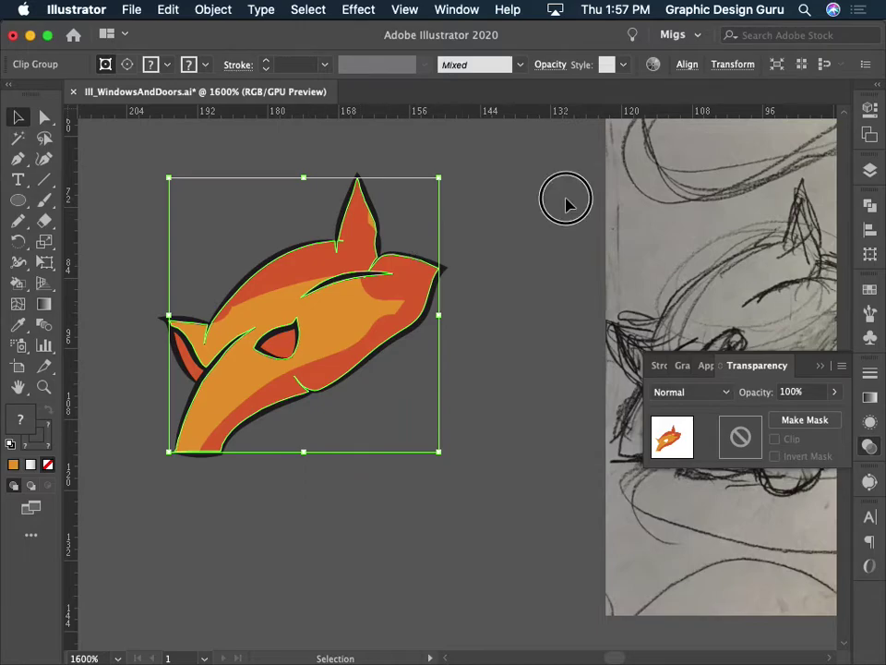